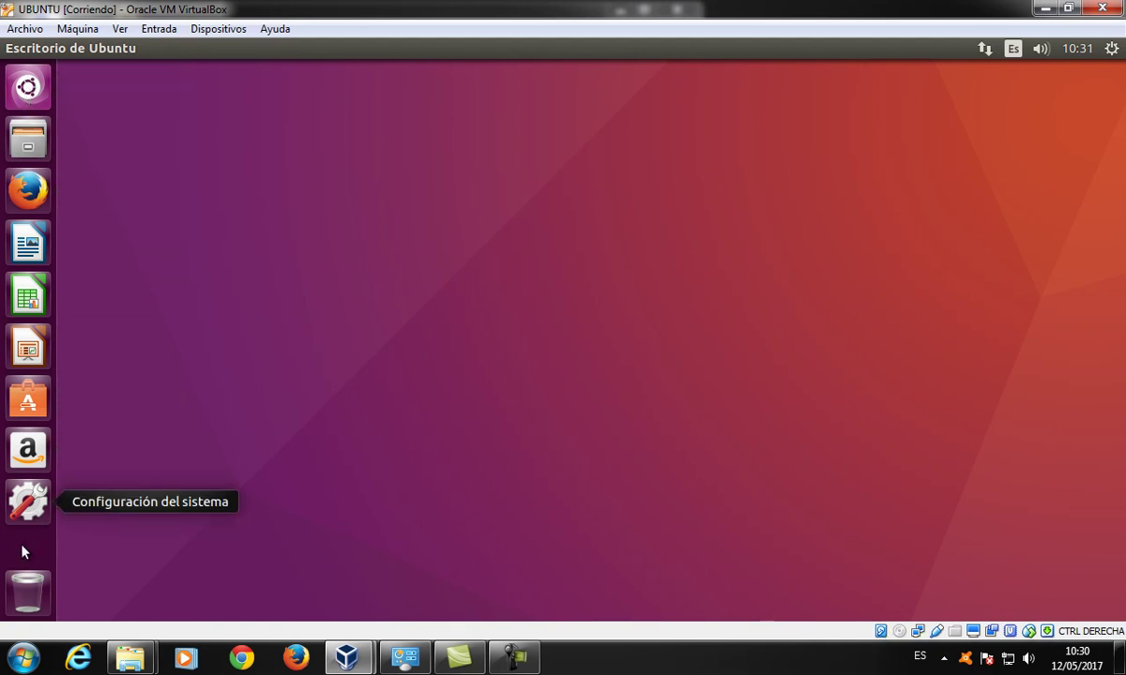
Step: Open the settings for changing the desktop background
{"action": "left_click", "coordinate": [26, 90]}
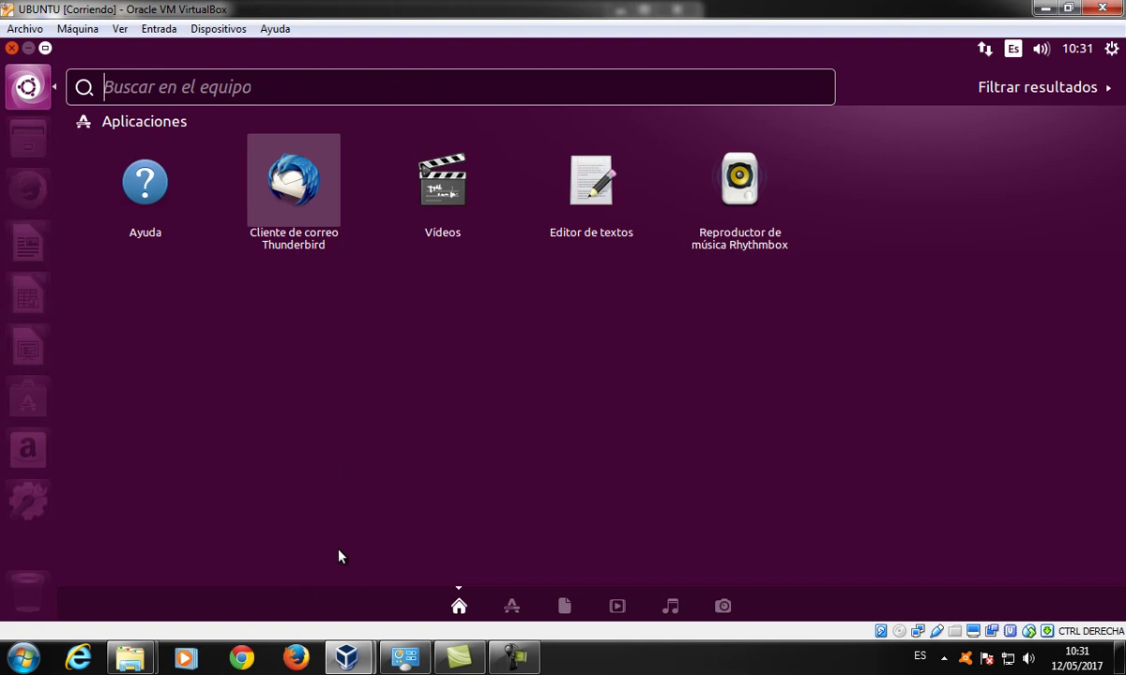
{"action": "left_click", "coordinate": [612, 444]}
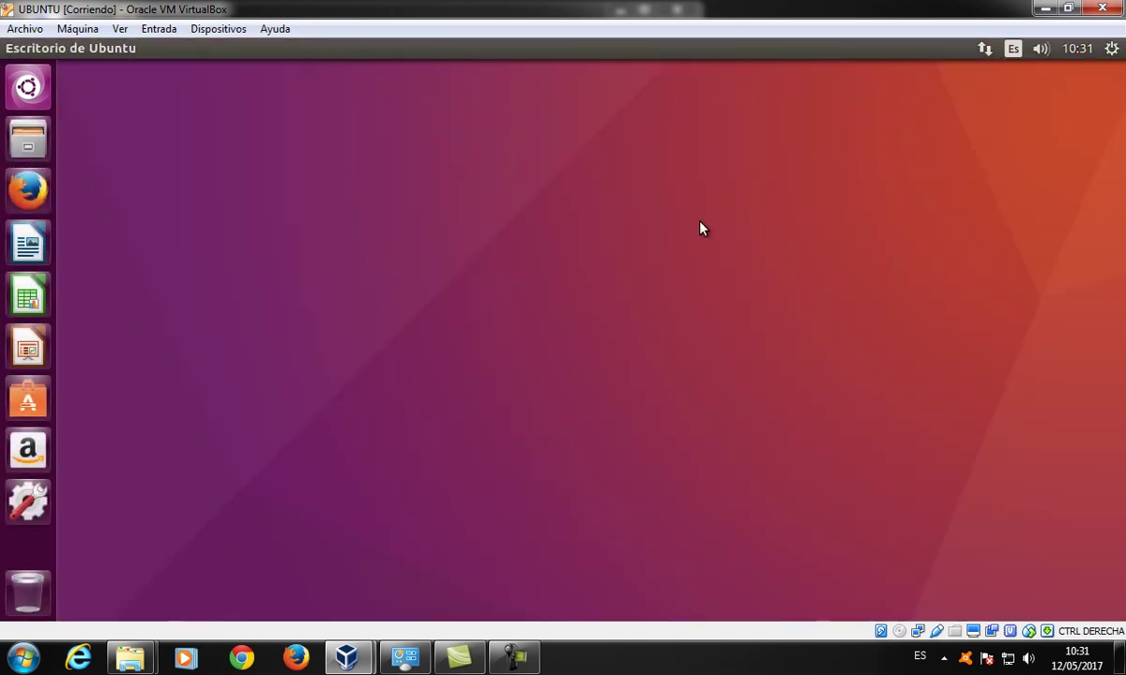
{"action": "right_click", "coordinate": [625, 262]}
{"action": "mouse_move", "coordinate": [663, 294]}
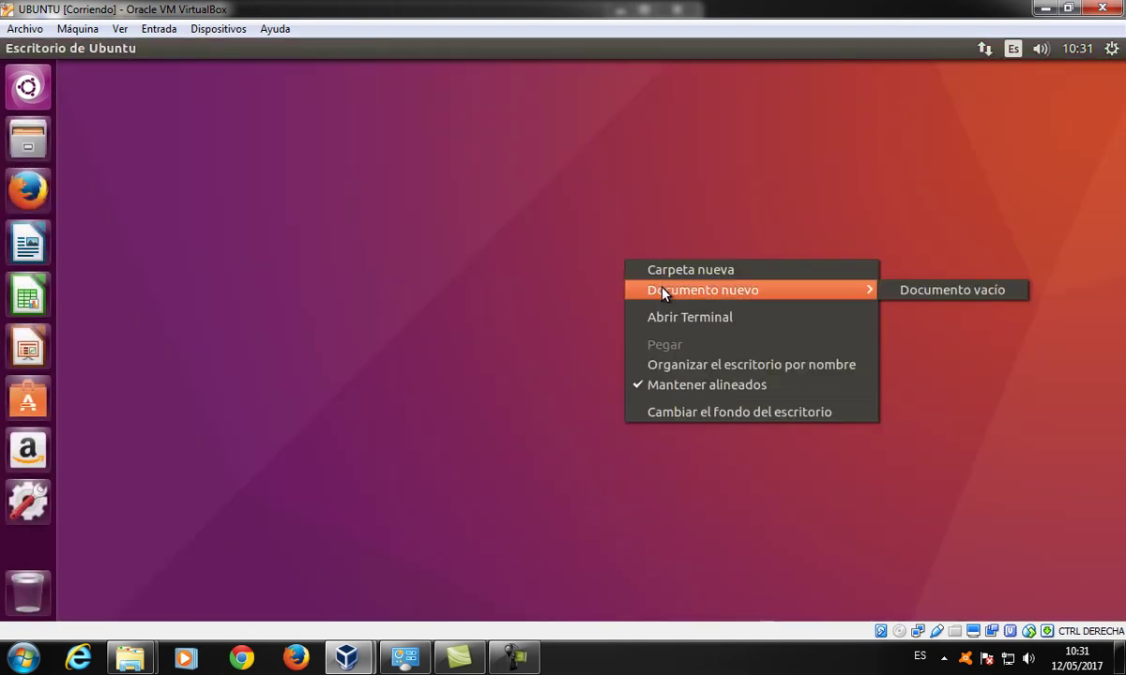
{"action": "left_click", "coordinate": [697, 422]}
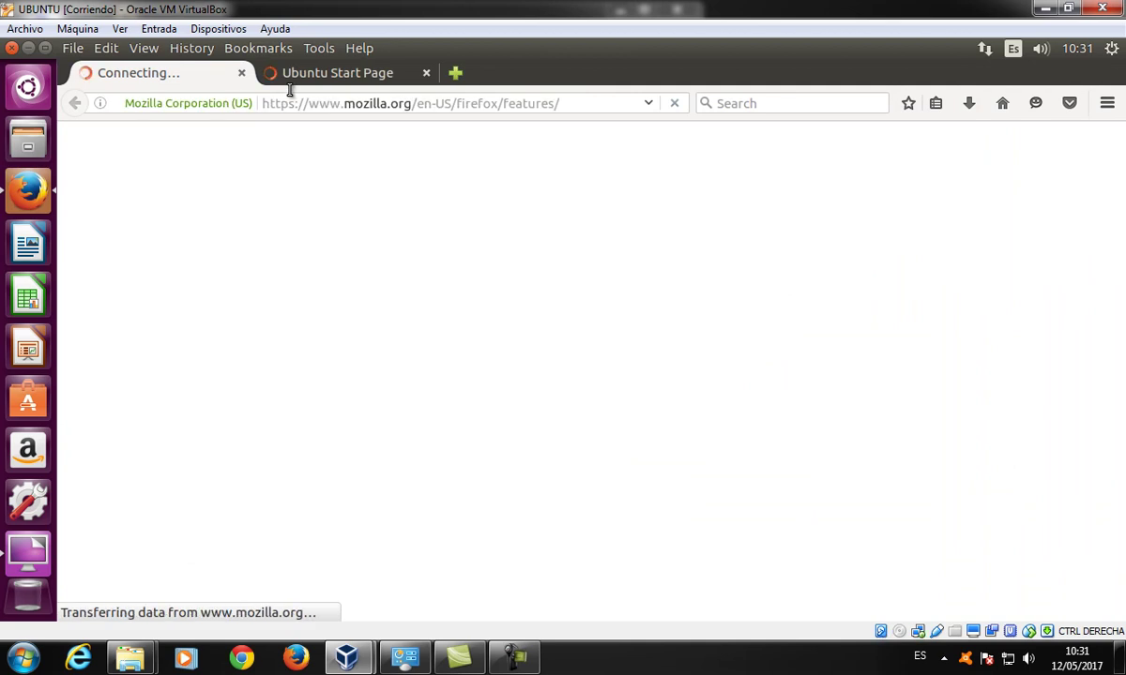
Step: Switch to Firefox and search the web for SPIDERMAN WALLPAPER
{"action": "left_click", "coordinate": [577, 103]}
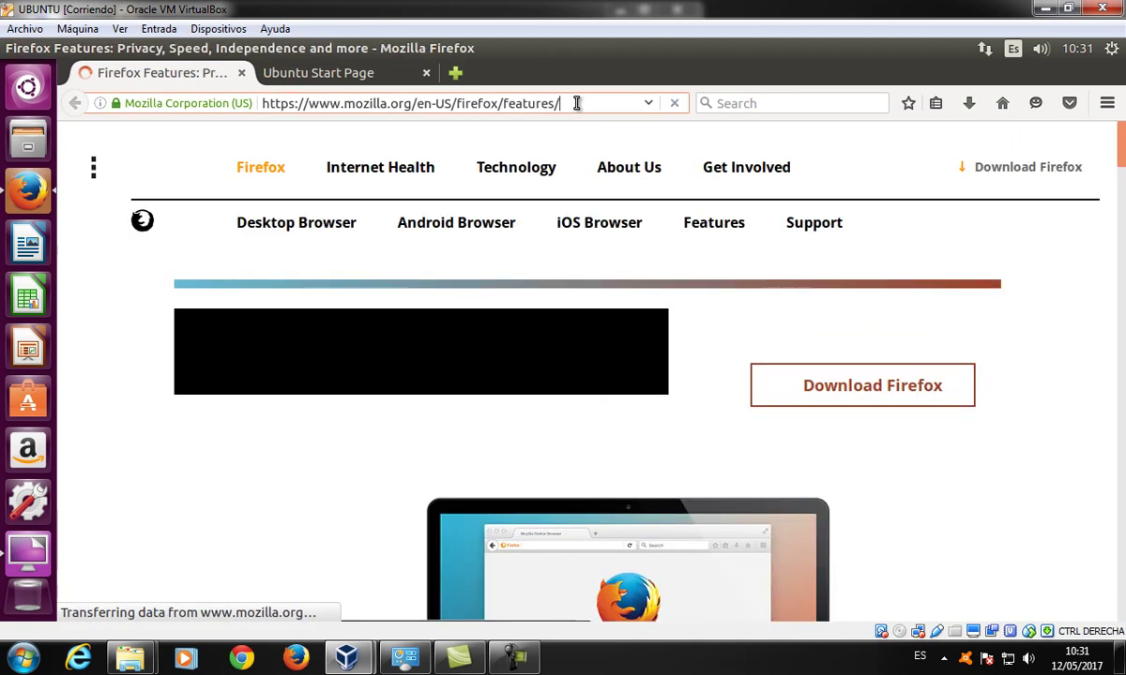
{"action": "left_click", "coordinate": [577, 103]}
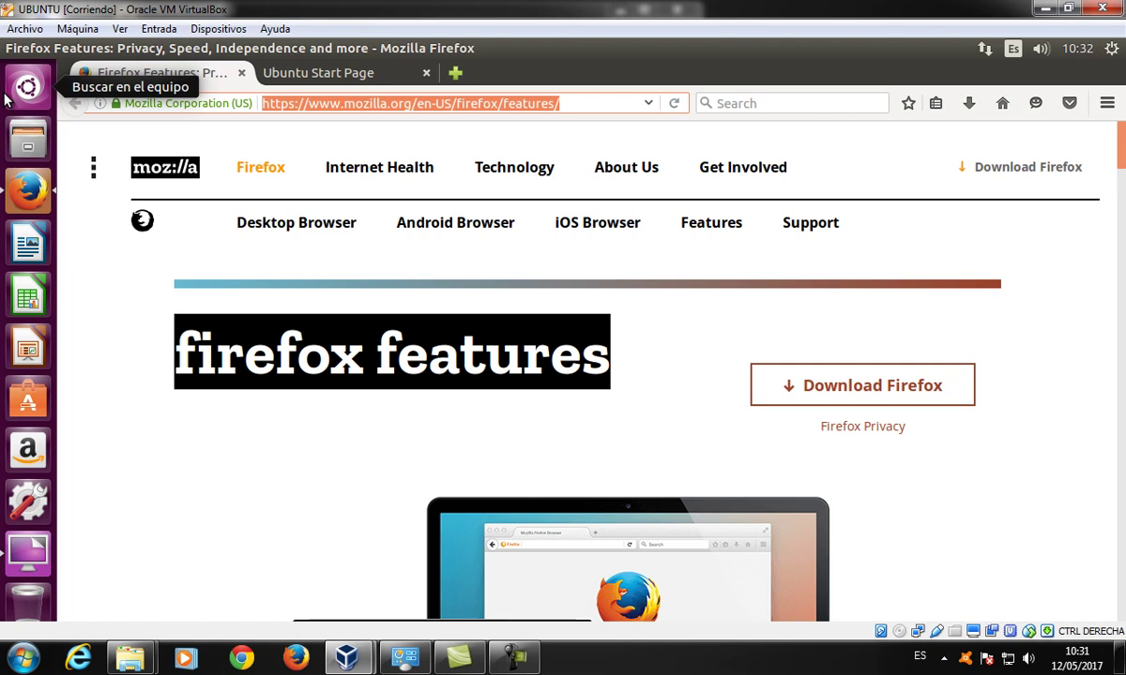
{"action": "type", "text": "SPIDERMAN"}
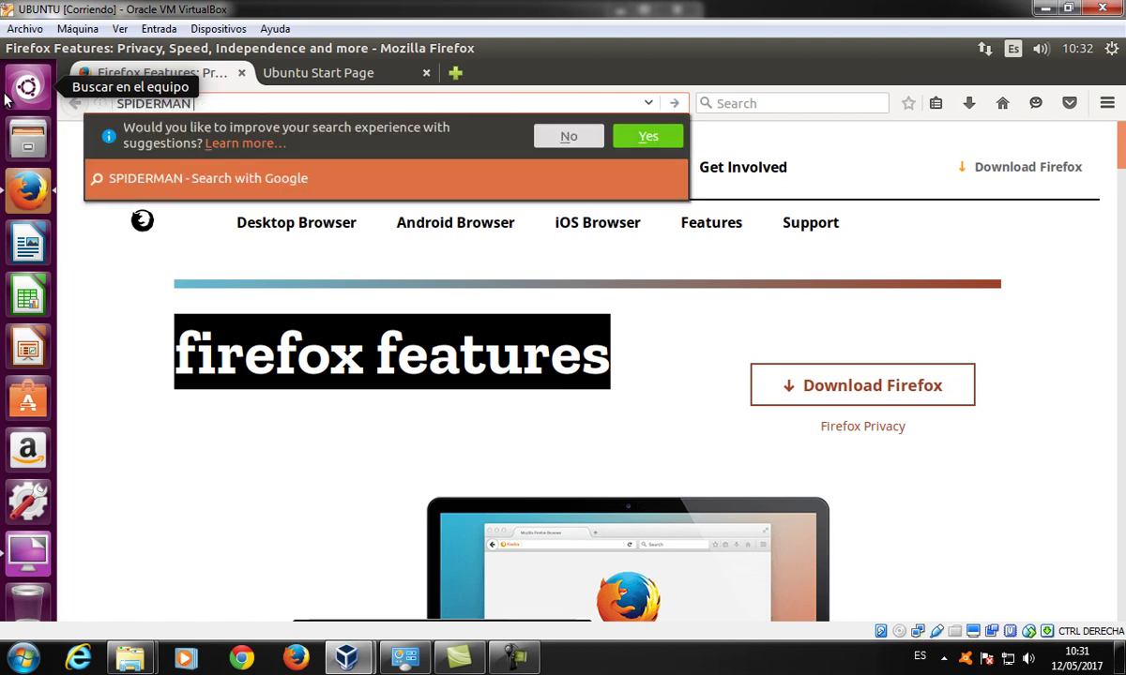
{"action": "type", "text": " WALLPA"}
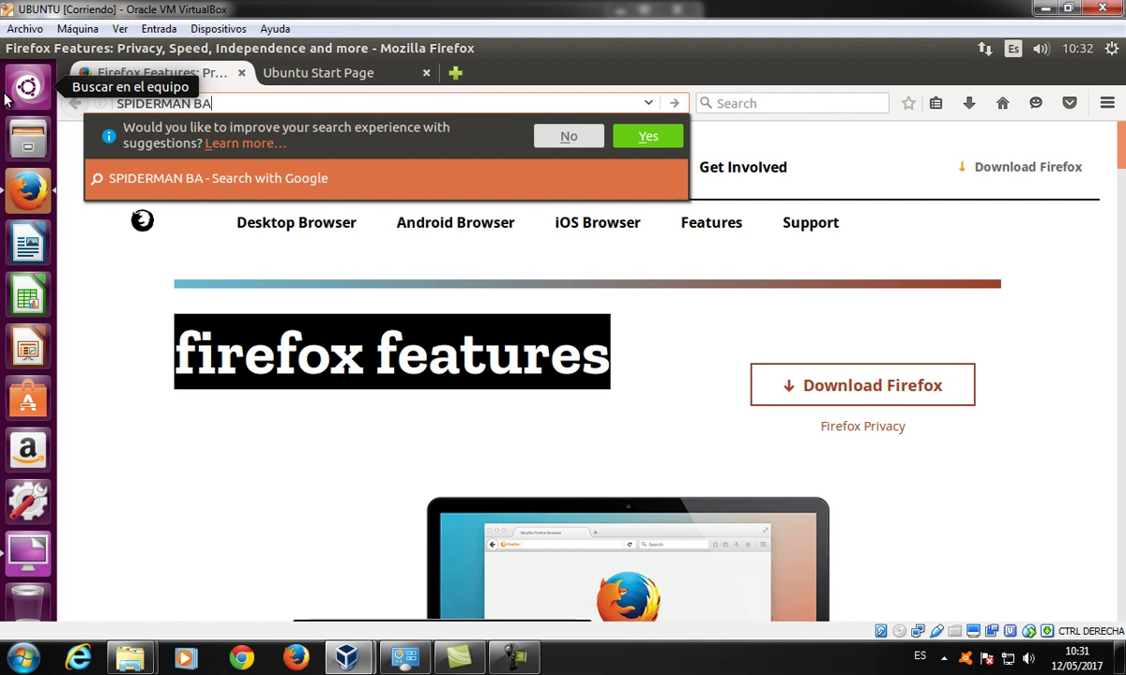
{"action": "type", "text": "PER"}
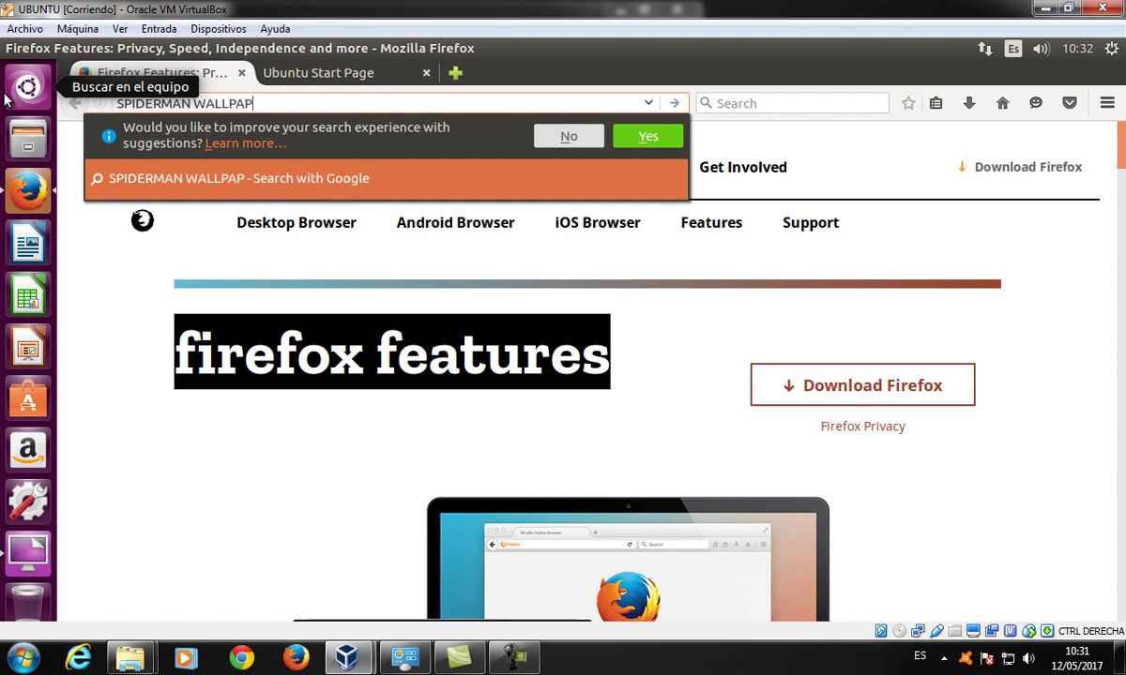
{"action": "key", "text": "Return"}
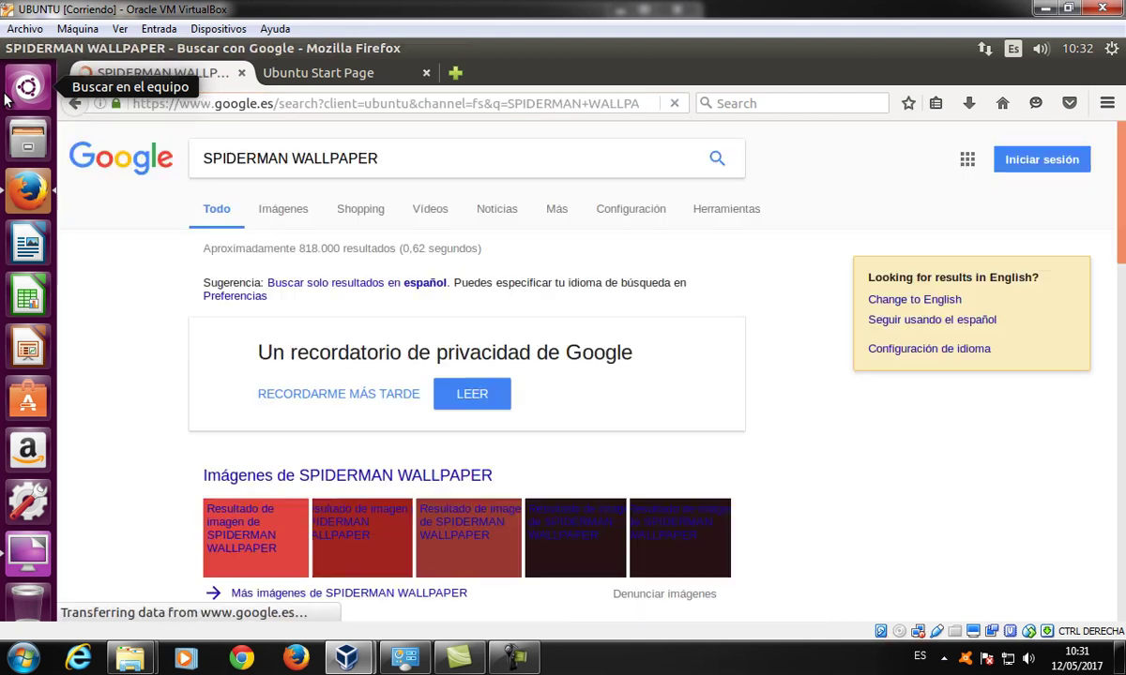
Step: Show the image results for the Spiderman wallpaper search and browse through the pictures
{"action": "scroll", "coordinate": [156, 385], "scroll_direction": "down", "scroll_amount": 2}
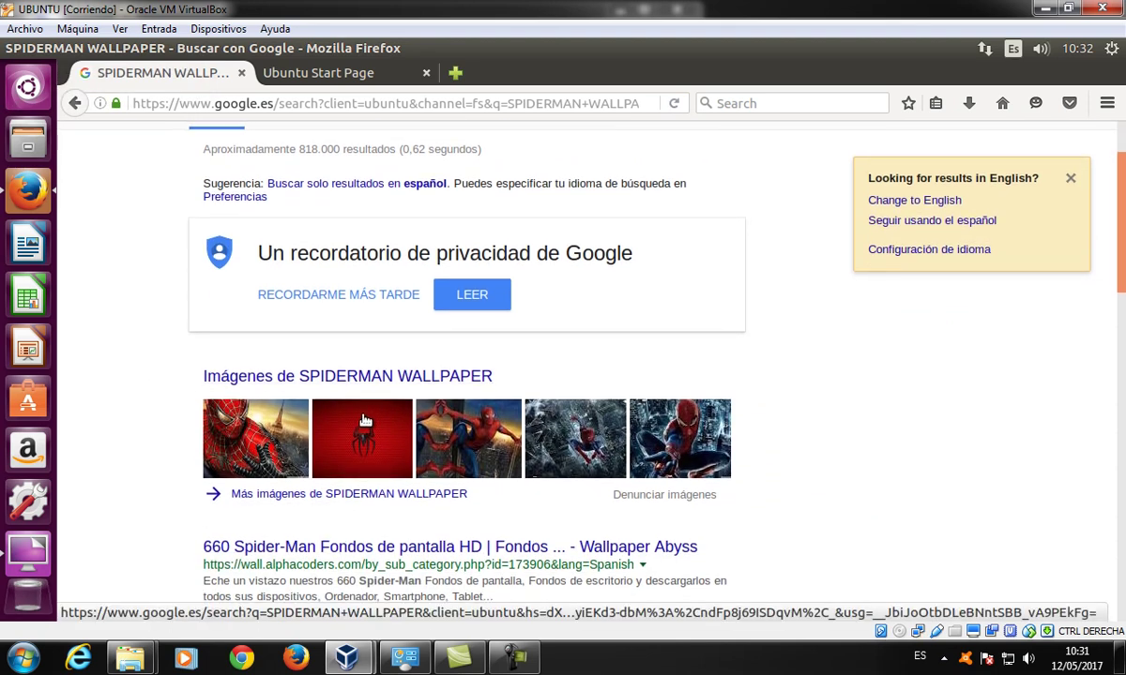
{"action": "scroll", "coordinate": [364, 420], "scroll_direction": "up", "scroll_amount": 2}
{"action": "left_click", "coordinate": [293, 210]}
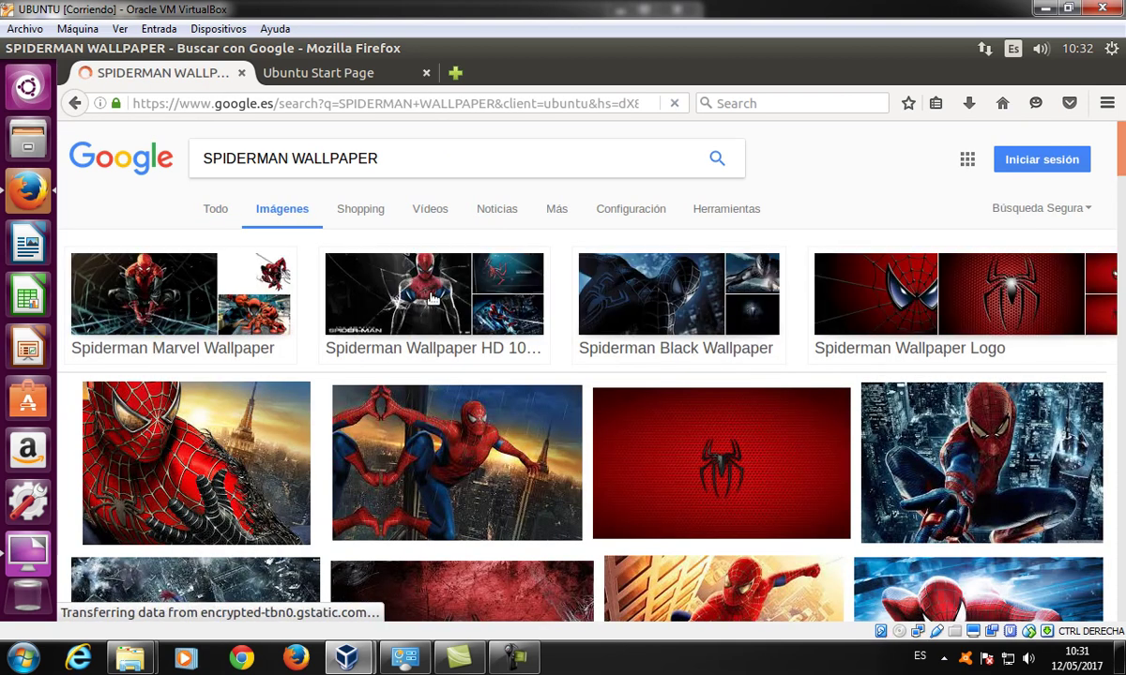
{"action": "scroll", "coordinate": [432, 298], "scroll_direction": "down", "scroll_amount": 7}
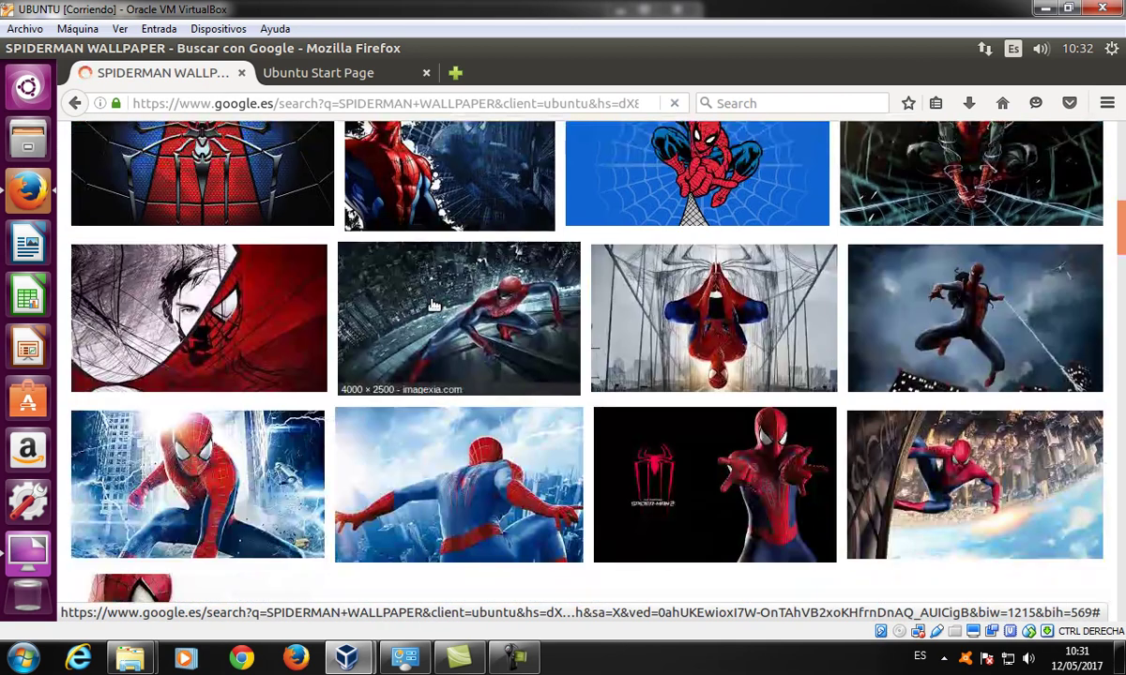
{"action": "scroll", "coordinate": [432, 305], "scroll_direction": "down", "scroll_amount": 4}
{"action": "scroll", "coordinate": [432, 305], "scroll_direction": "down", "scroll_amount": 5}
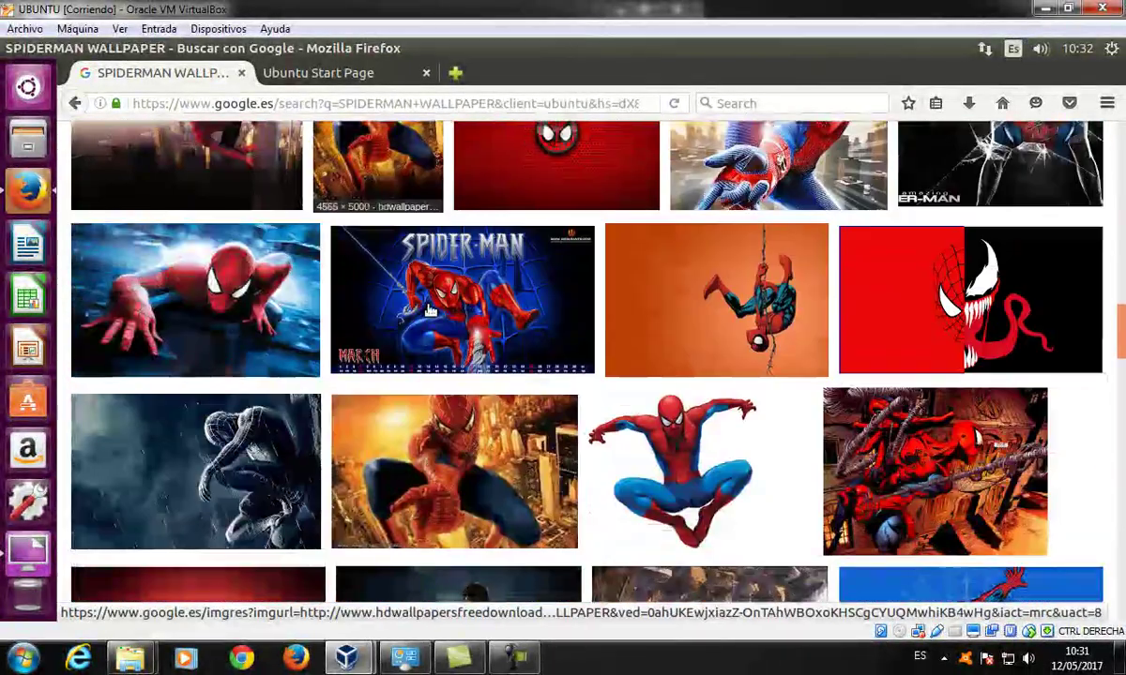
{"action": "scroll", "coordinate": [432, 310], "scroll_direction": "down", "scroll_amount": 2}
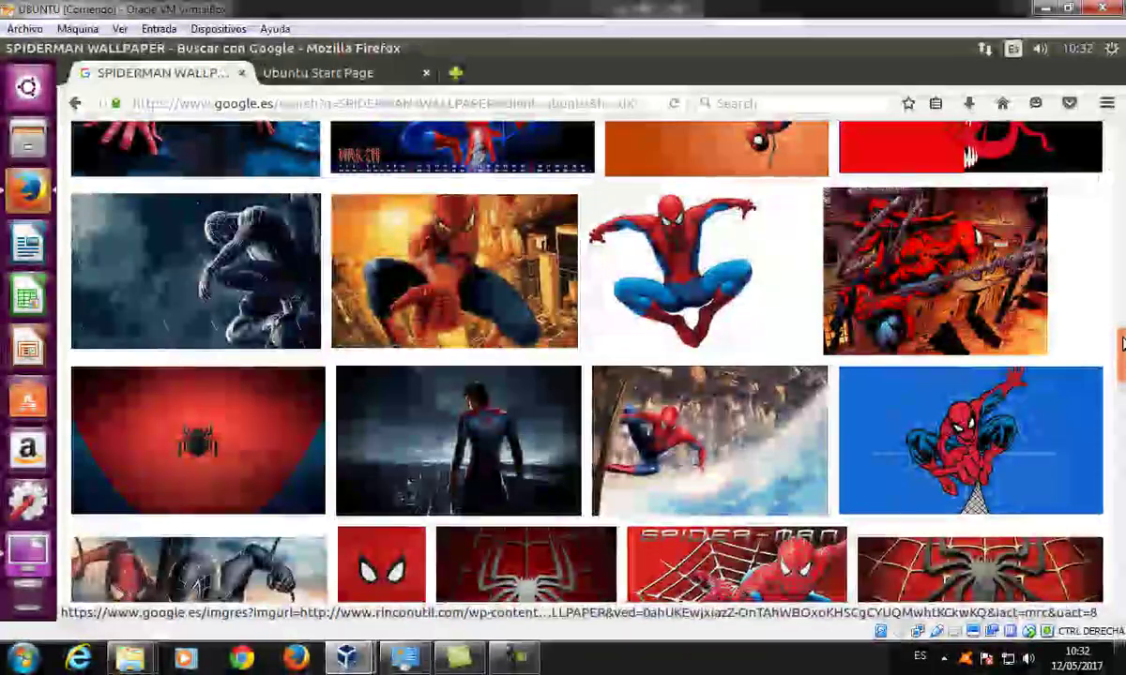
{"action": "scroll", "coordinate": [563, 376], "scroll_direction": "up", "scroll_amount": 12}
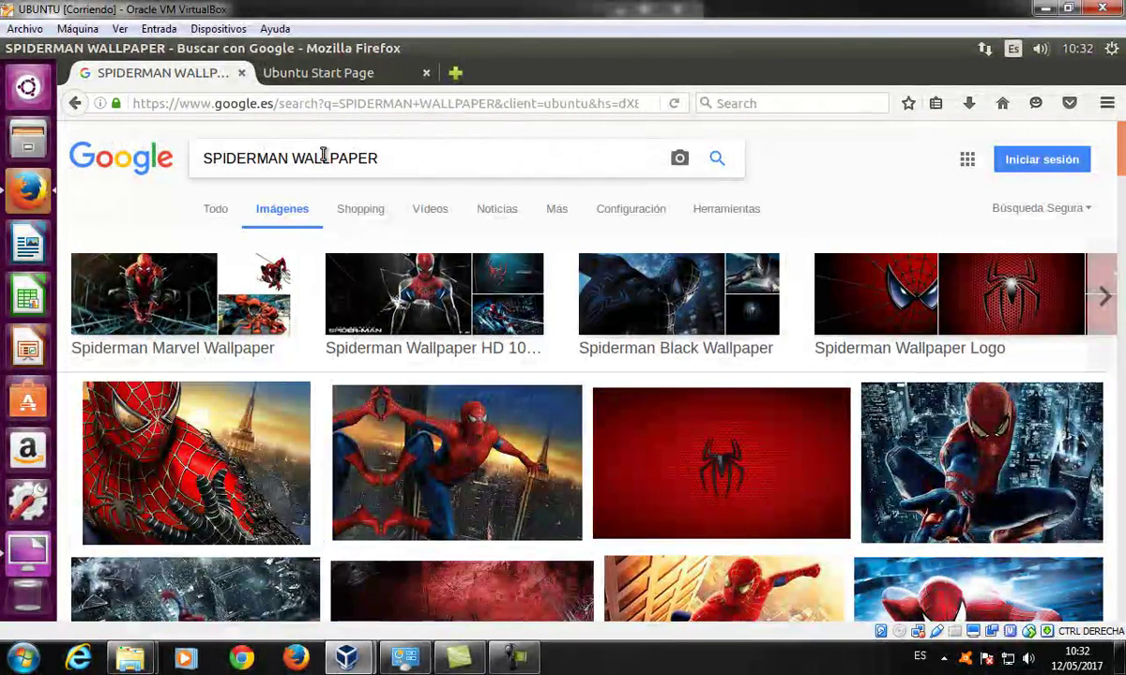
Step: Change the image search to SPIDERMAN ESTEPONA and look through the pictures
{"action": "left_click_drag", "start_coordinate": [294, 159], "coordinate": [462, 162]}
{"action": "type", "text": "ESTEPONA"}
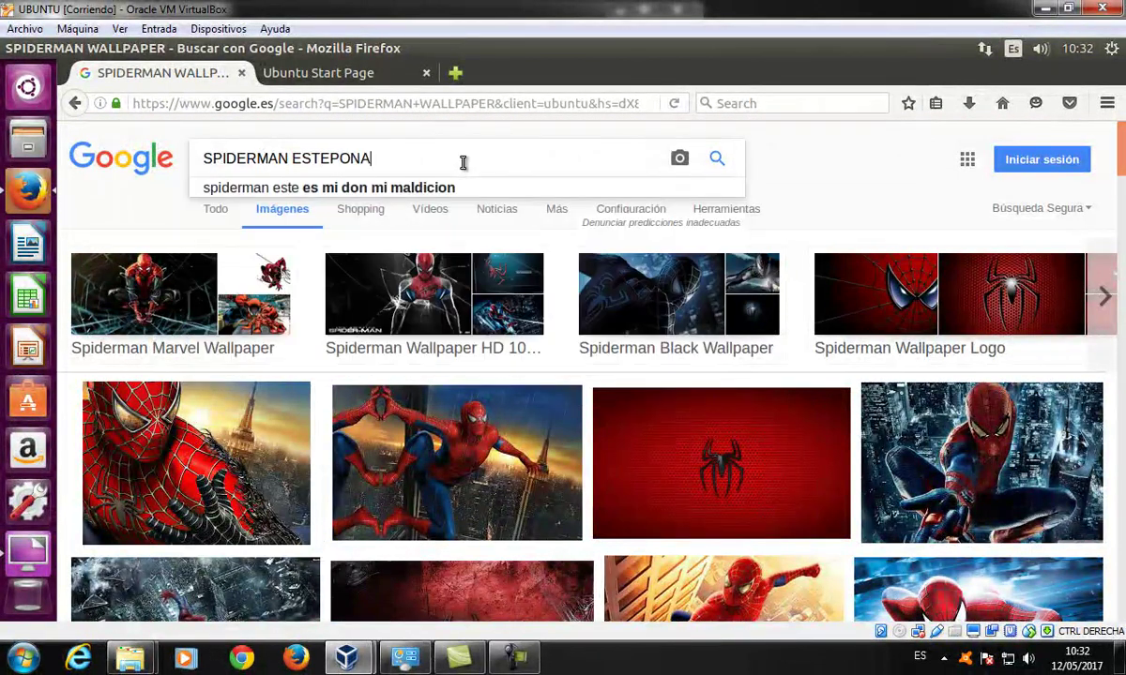
{"action": "key", "text": "Return"}
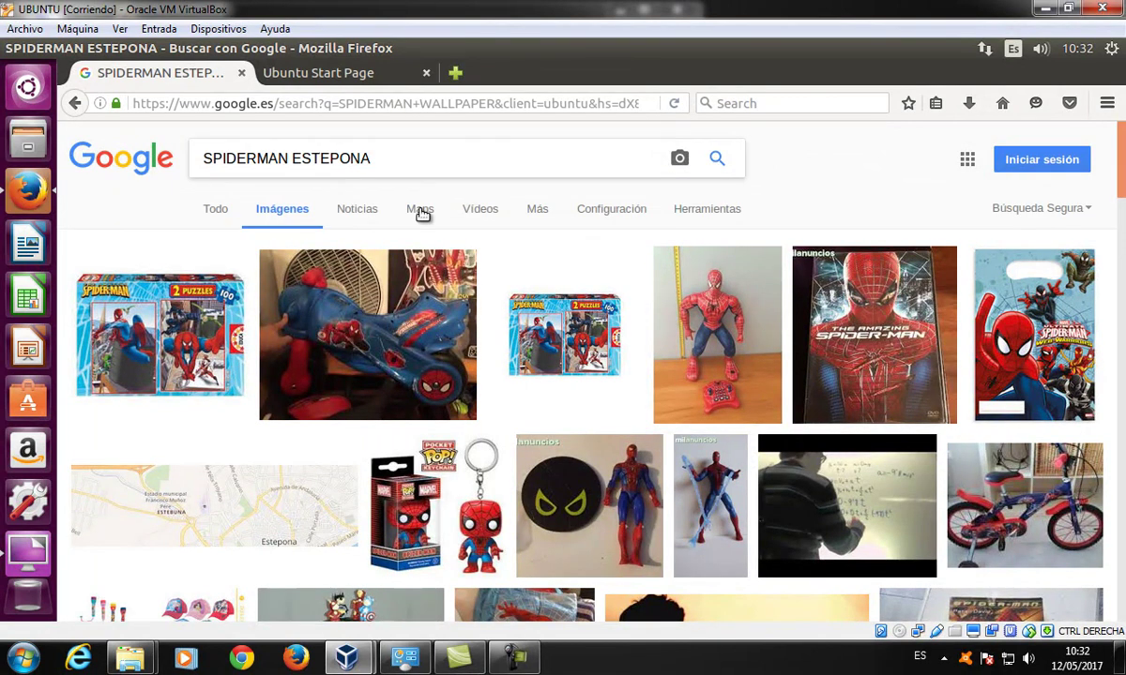
{"action": "scroll", "coordinate": [431, 283], "scroll_direction": "down", "scroll_amount": 2}
{"action": "scroll", "coordinate": [431, 284], "scroll_direction": "down", "scroll_amount": 3}
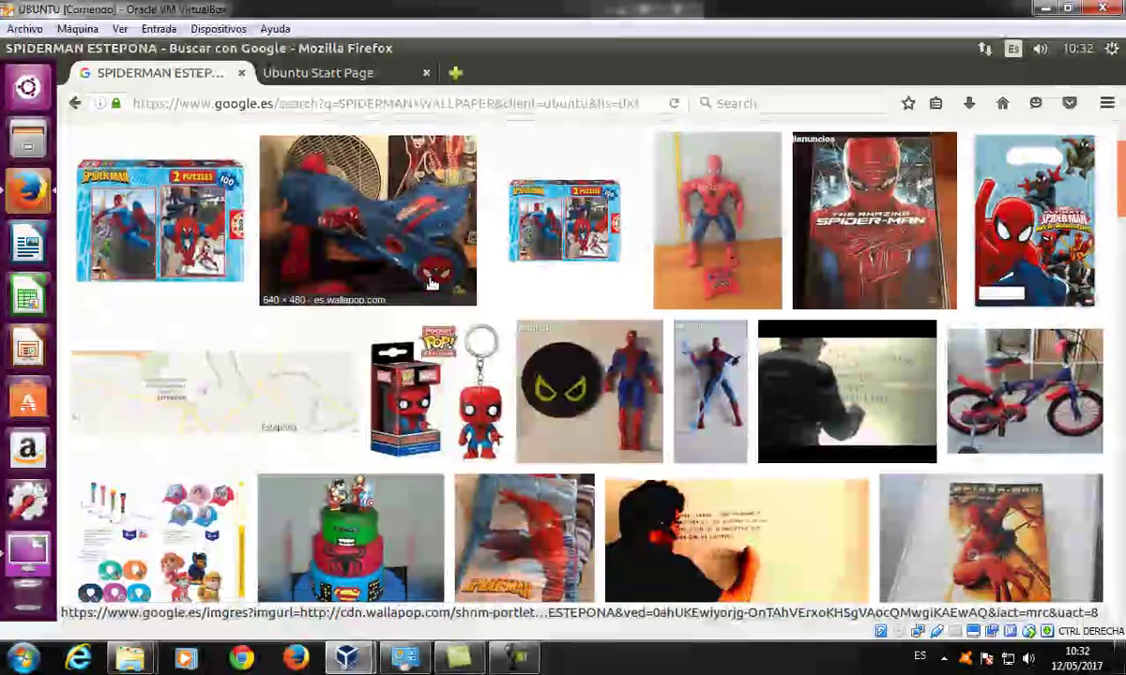
{"action": "scroll", "coordinate": [431, 284], "scroll_direction": "down", "scroll_amount": 3}
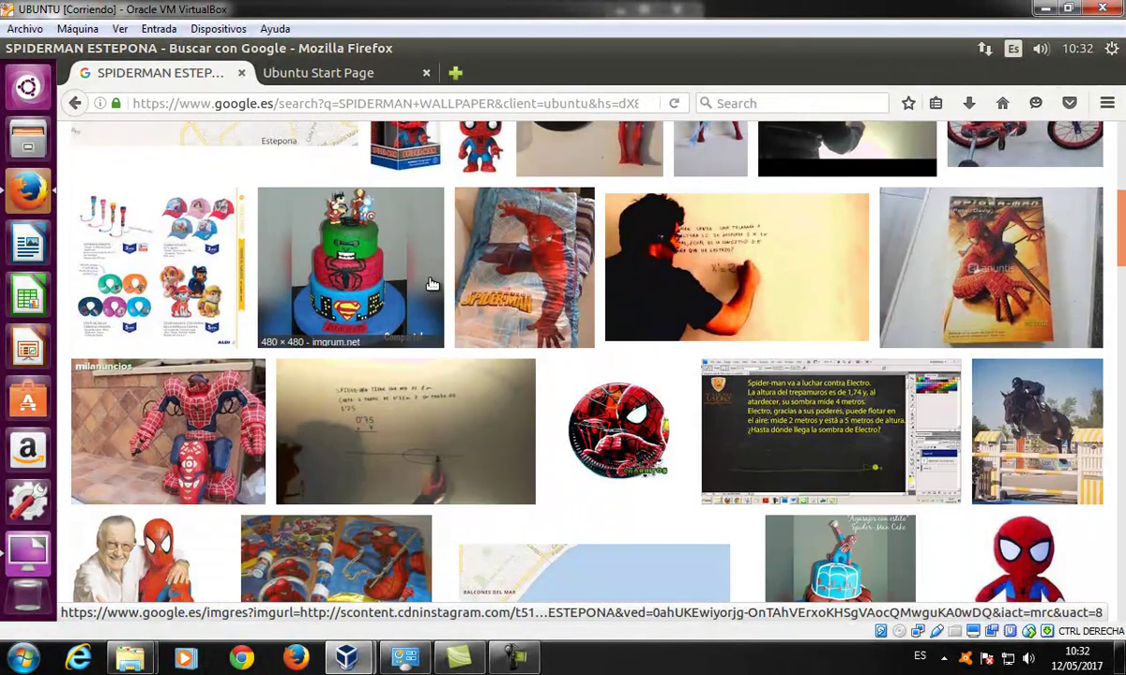
{"action": "scroll", "coordinate": [703, 249], "scroll_direction": "up", "scroll_amount": 1}
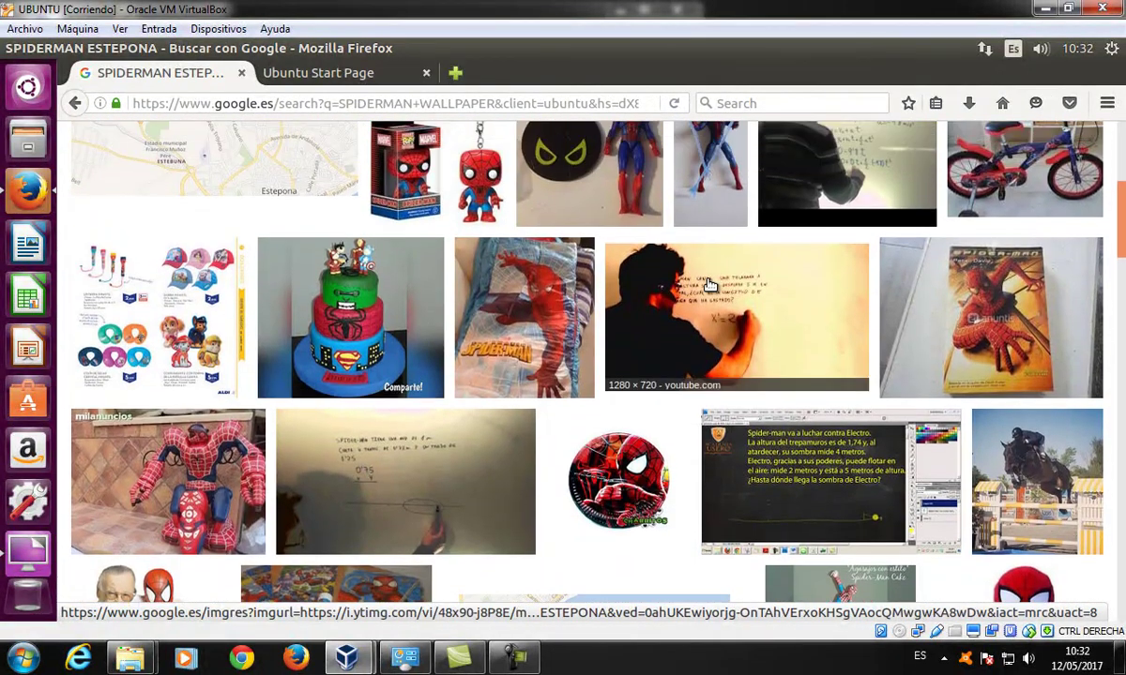
{"action": "scroll", "coordinate": [745, 265], "scroll_direction": "up", "scroll_amount": 4}
{"action": "scroll", "coordinate": [703, 272], "scroll_direction": "up", "scroll_amount": 3}
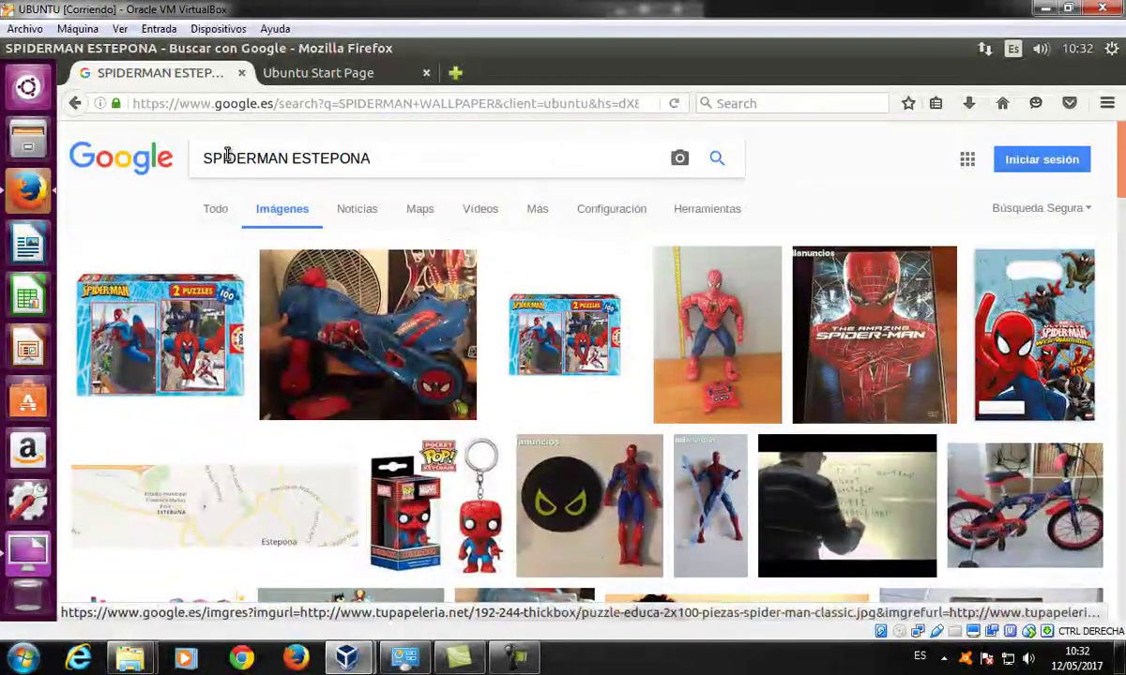
Step: Change the image search to SPIDERMAN WALLPAPER and open the preview of the red picture with the black spider logo
{"action": "left_click_drag", "start_coordinate": [292, 159], "coordinate": [457, 155]}
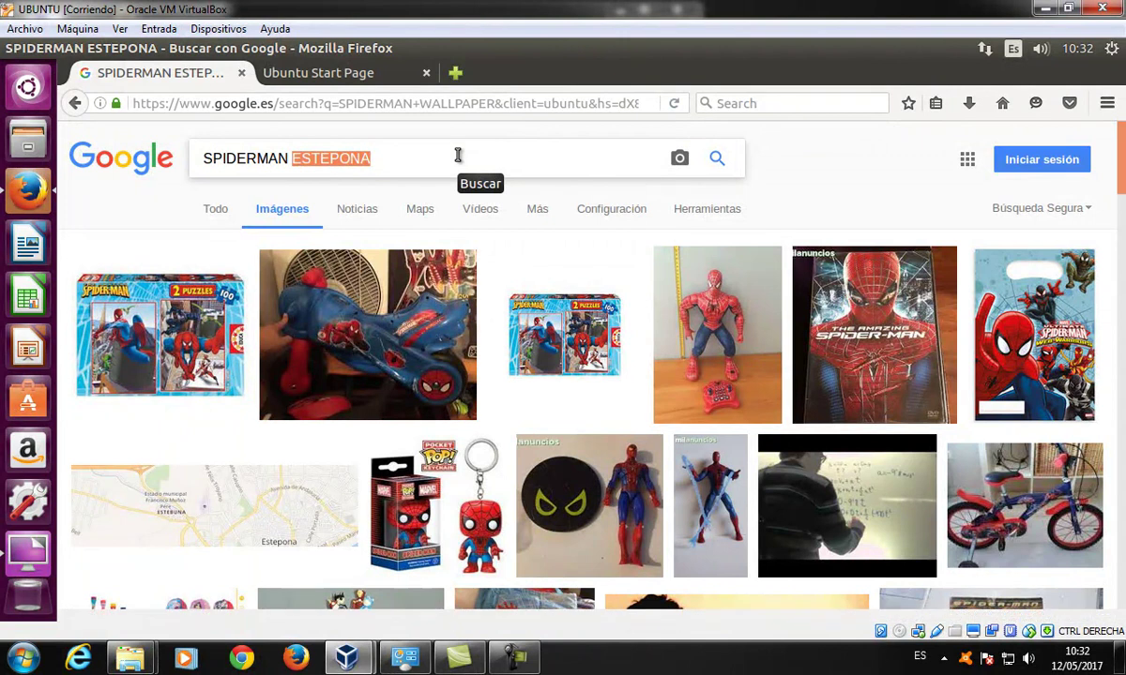
{"action": "type", "text": "WALLPAPER"}
{"action": "key", "text": "Return"}
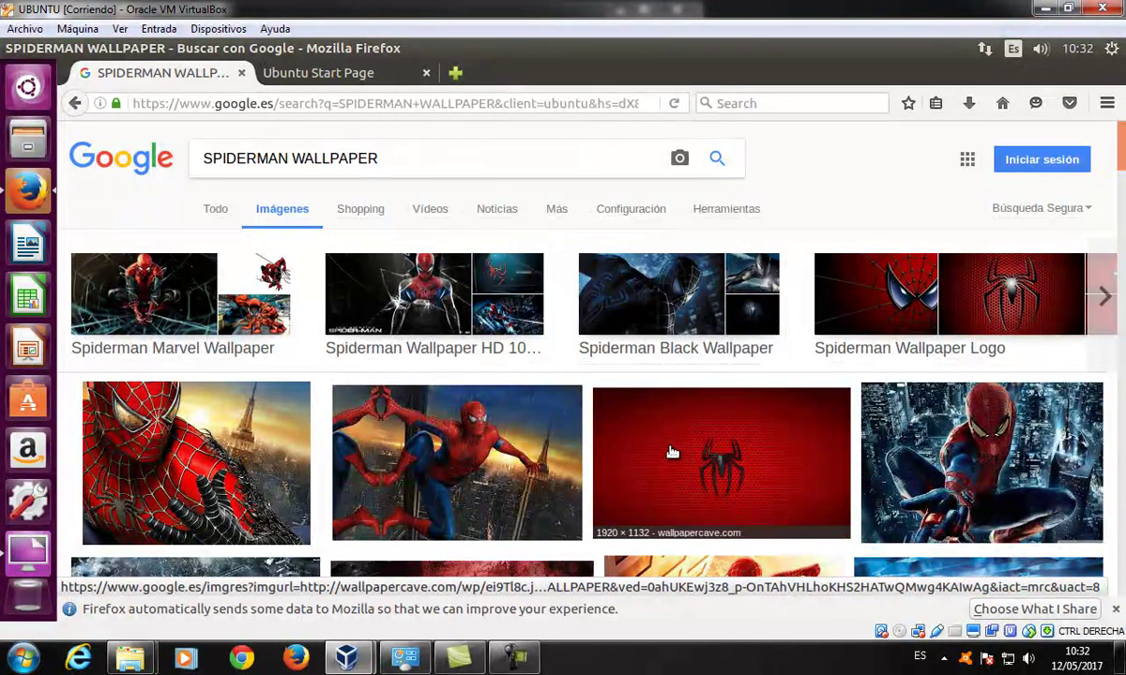
{"action": "left_click", "coordinate": [672, 453]}
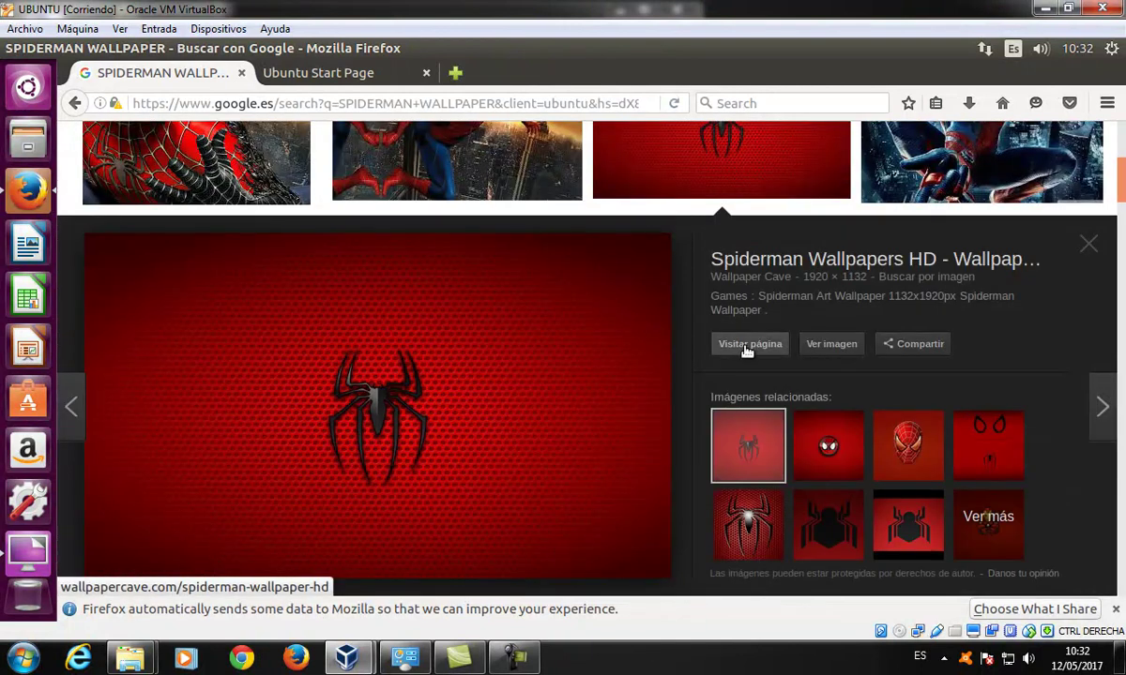
Step: Save the previewed spider logo image as ei9Tl8c.jpg in the Descargas folder, and dismiss the download list and Firefox's data-sharing notice
{"action": "right_click", "coordinate": [468, 384]}
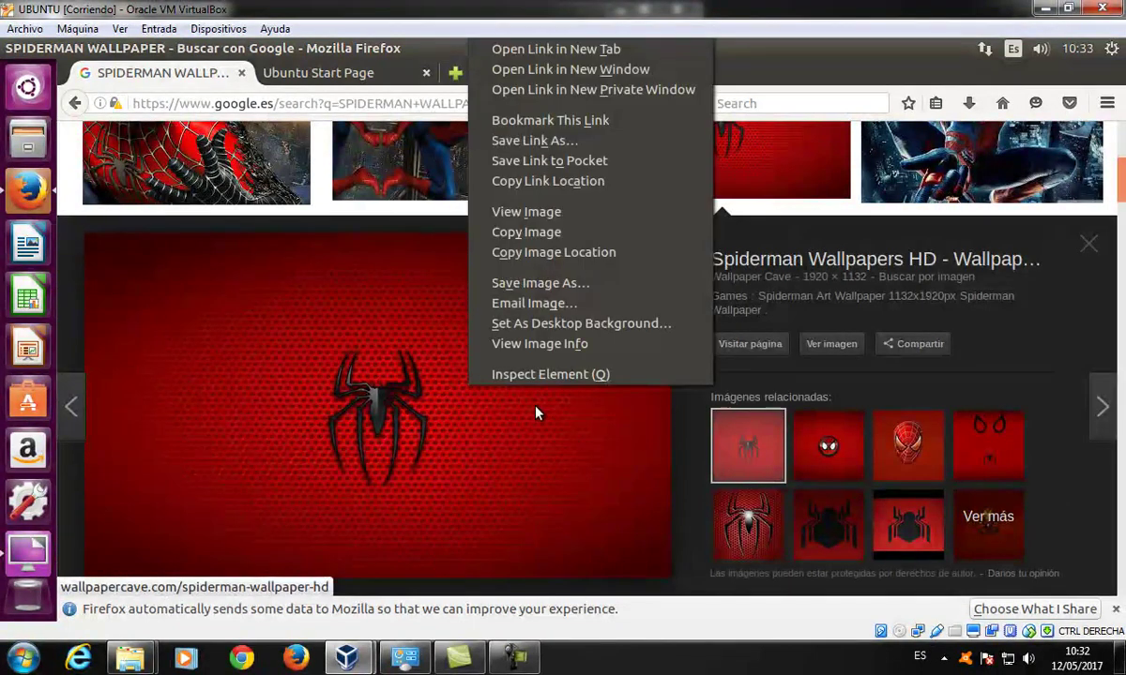
{"action": "left_click", "coordinate": [567, 285]}
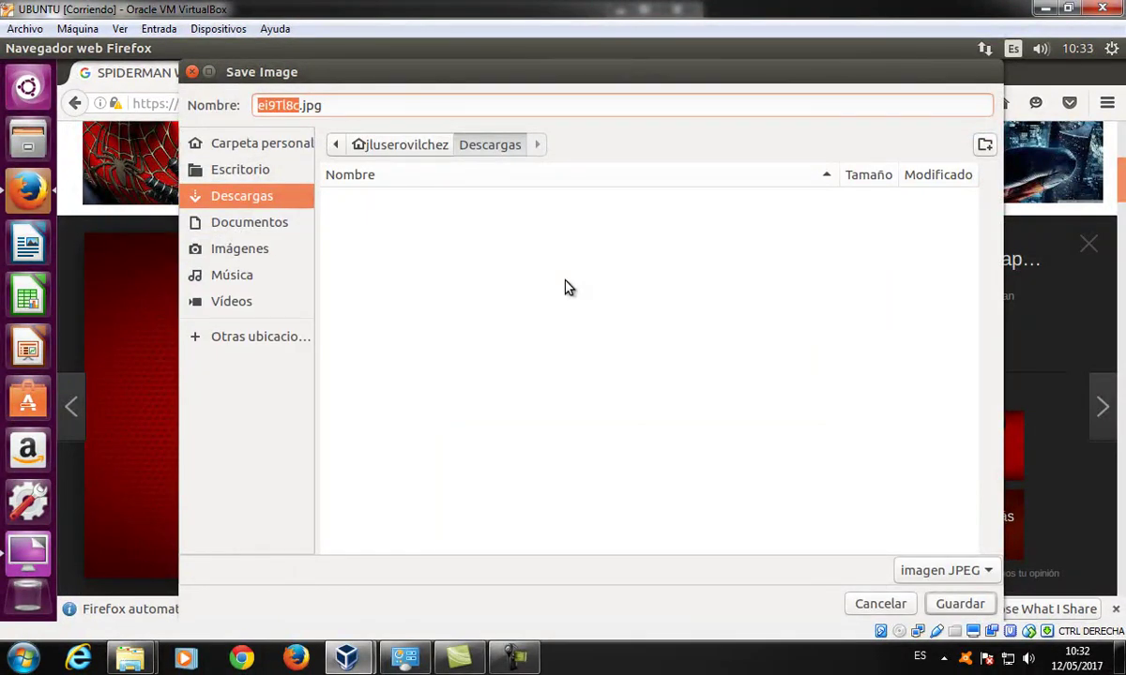
{"action": "left_click", "coordinate": [942, 610]}
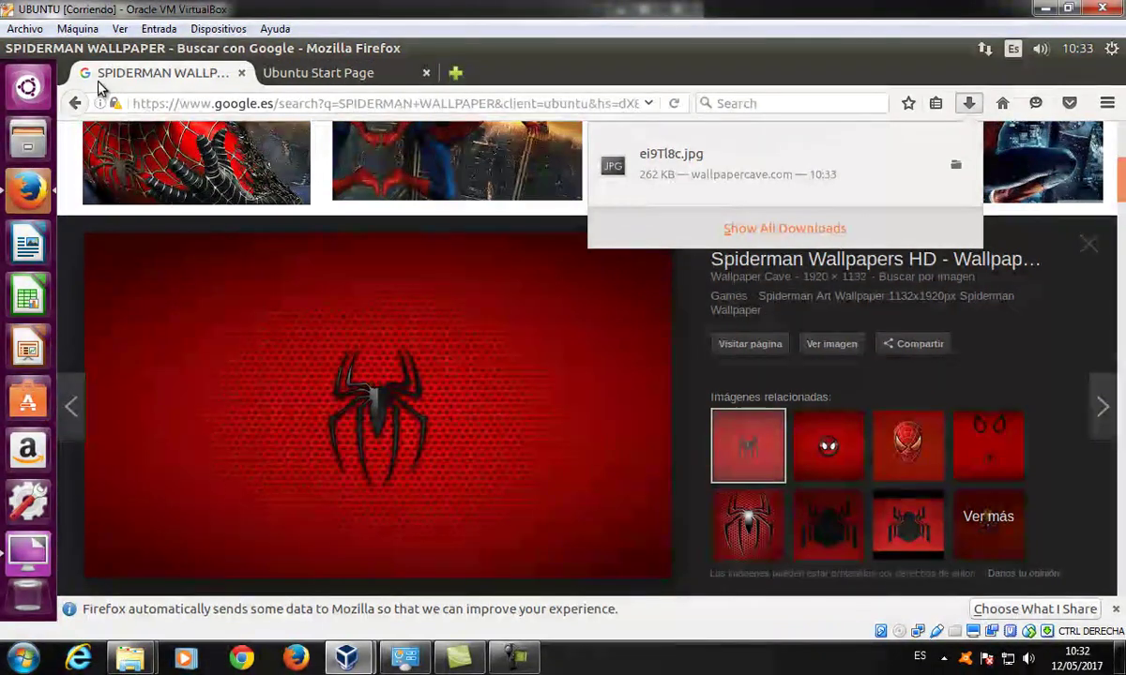
{"action": "left_click", "coordinate": [553, 74]}
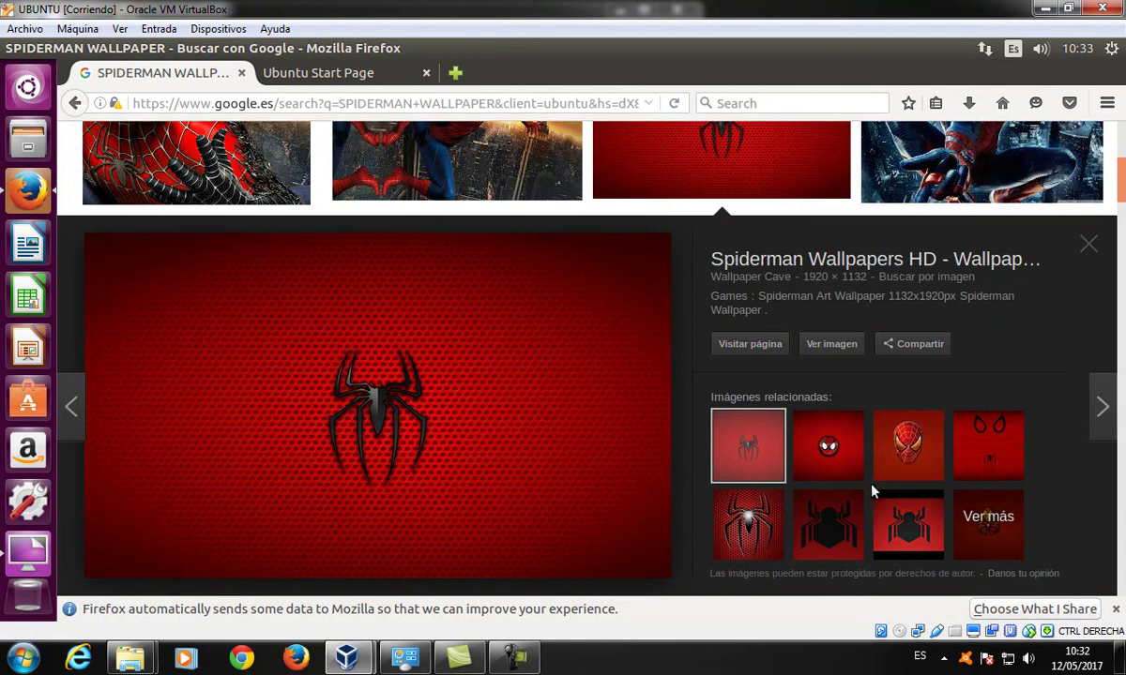
{"action": "left_click", "coordinate": [1115, 609]}
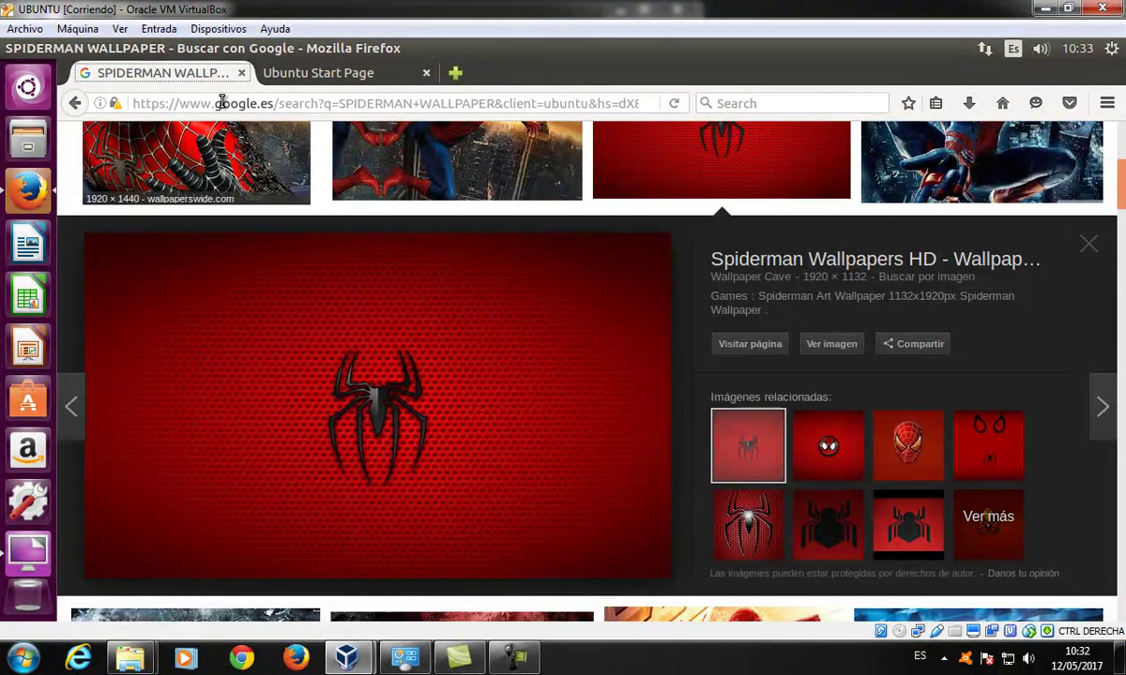
Step: Minimize the browser and open the Descargas folder in the file manager
{"action": "scroll", "coordinate": [460, 216], "scroll_direction": "down", "scroll_amount": 4}
{"action": "scroll", "coordinate": [501, 225], "scroll_direction": "up", "scroll_amount": 7}
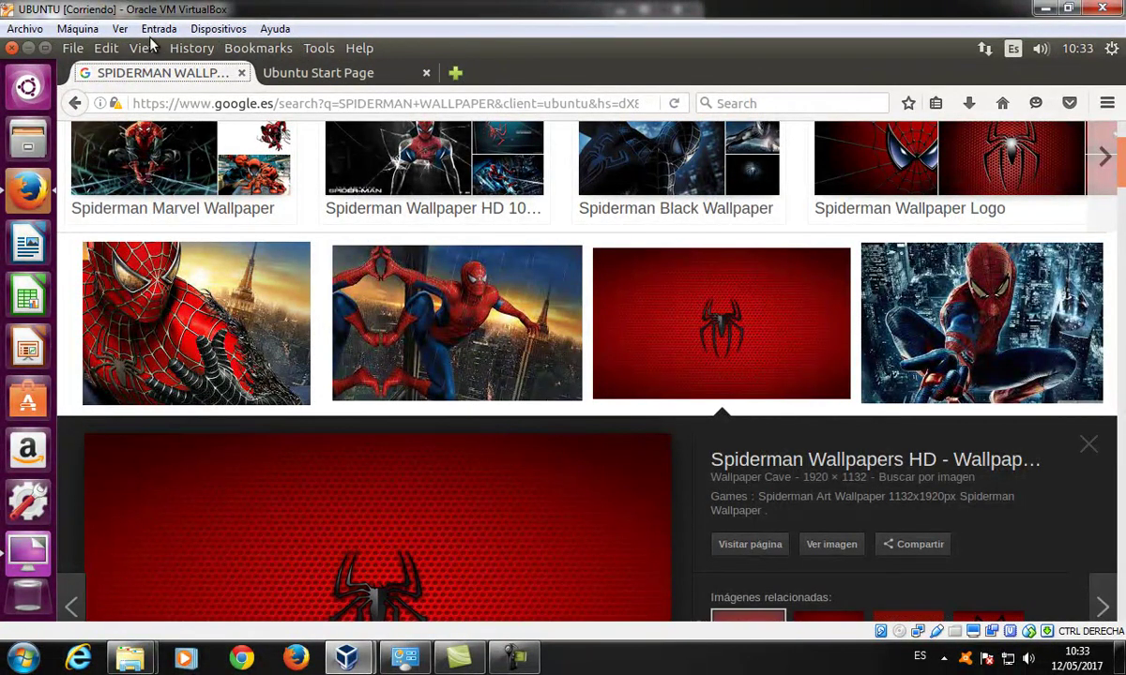
{"action": "left_click", "coordinate": [29, 48]}
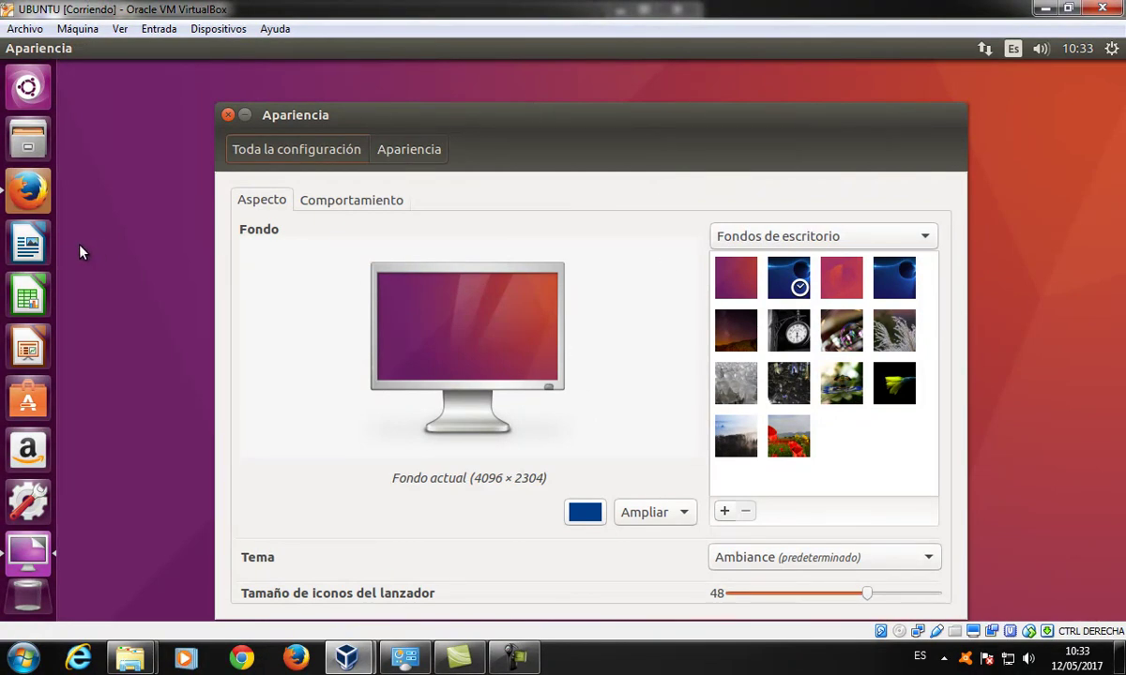
{"action": "left_click", "coordinate": [29, 145]}
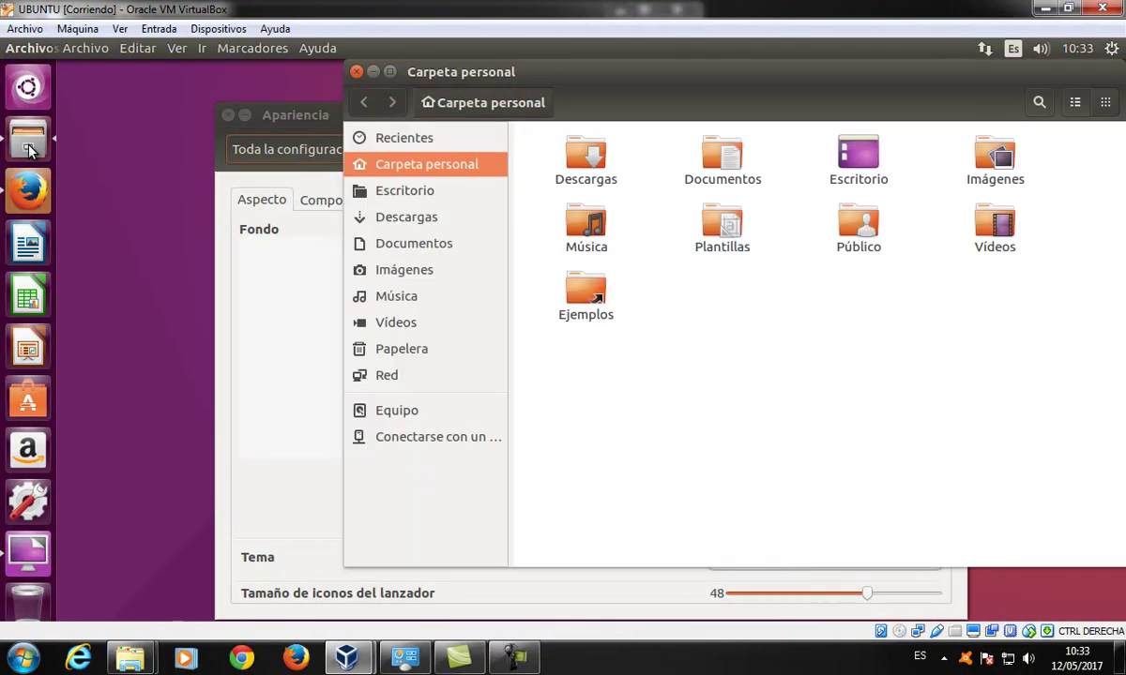
{"action": "left_click_drag", "start_coordinate": [730, 78], "coordinate": [646, 102]}
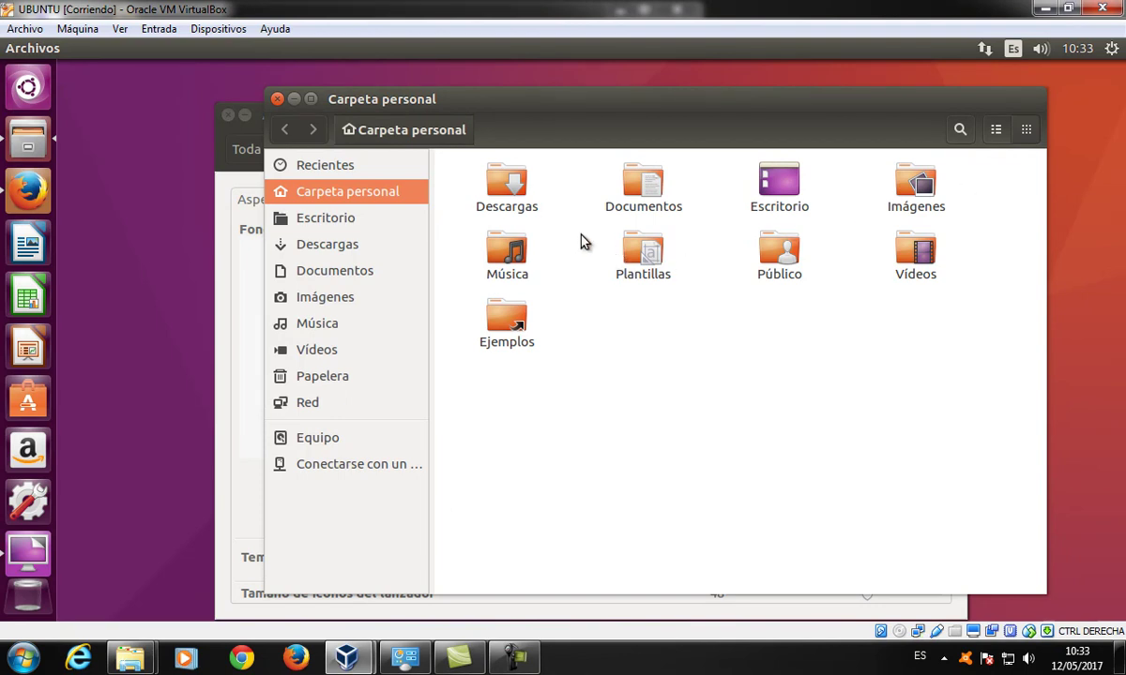
{"action": "left_click", "coordinate": [522, 202]}
{"action": "double_click", "coordinate": [522, 201]}
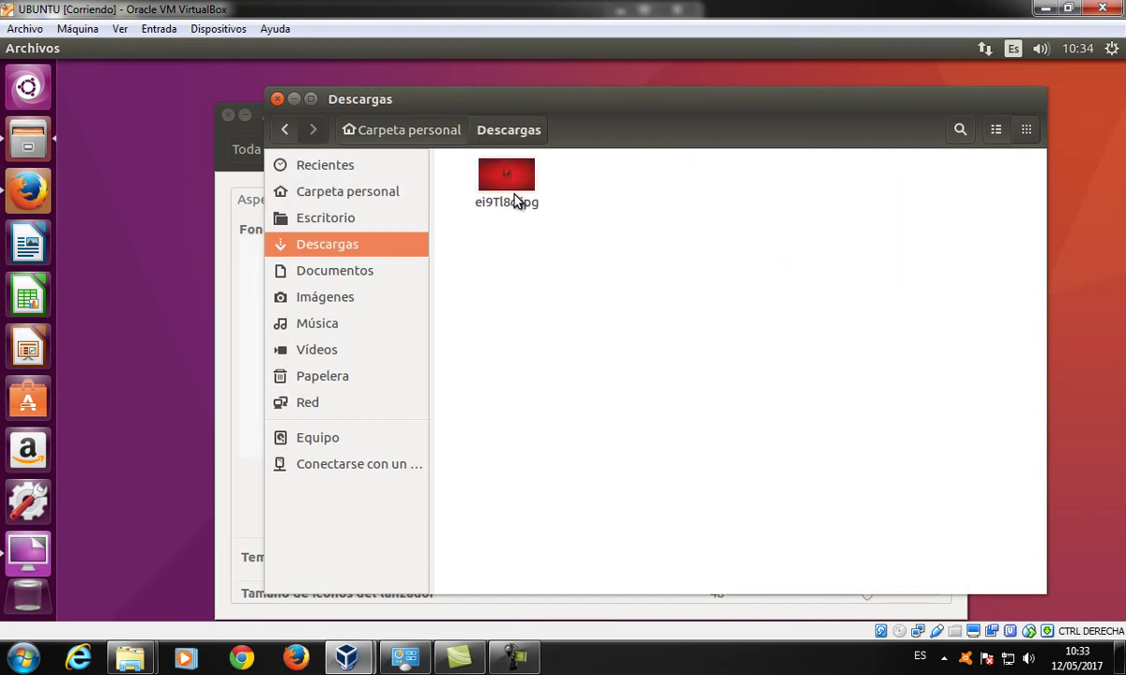
Step: Set ei9Tl8c.jpg from the Descargas folder as the desktop background and close the file manager and Apariencia windows
{"action": "right_click", "coordinate": [507, 182]}
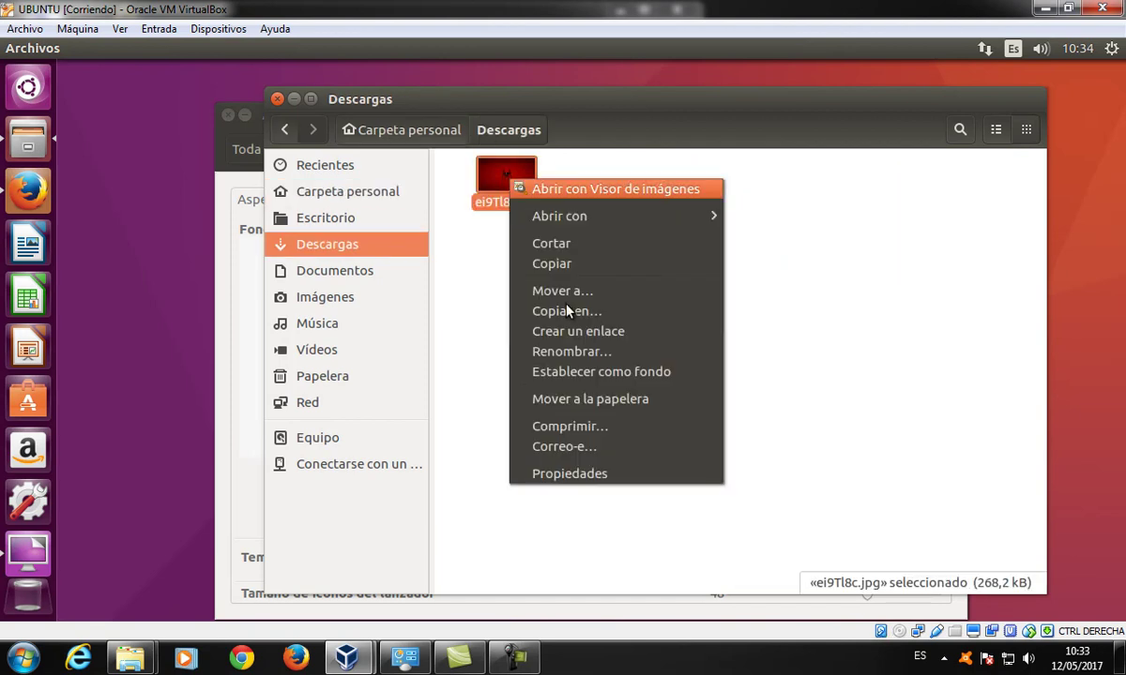
{"action": "left_click", "coordinate": [592, 372]}
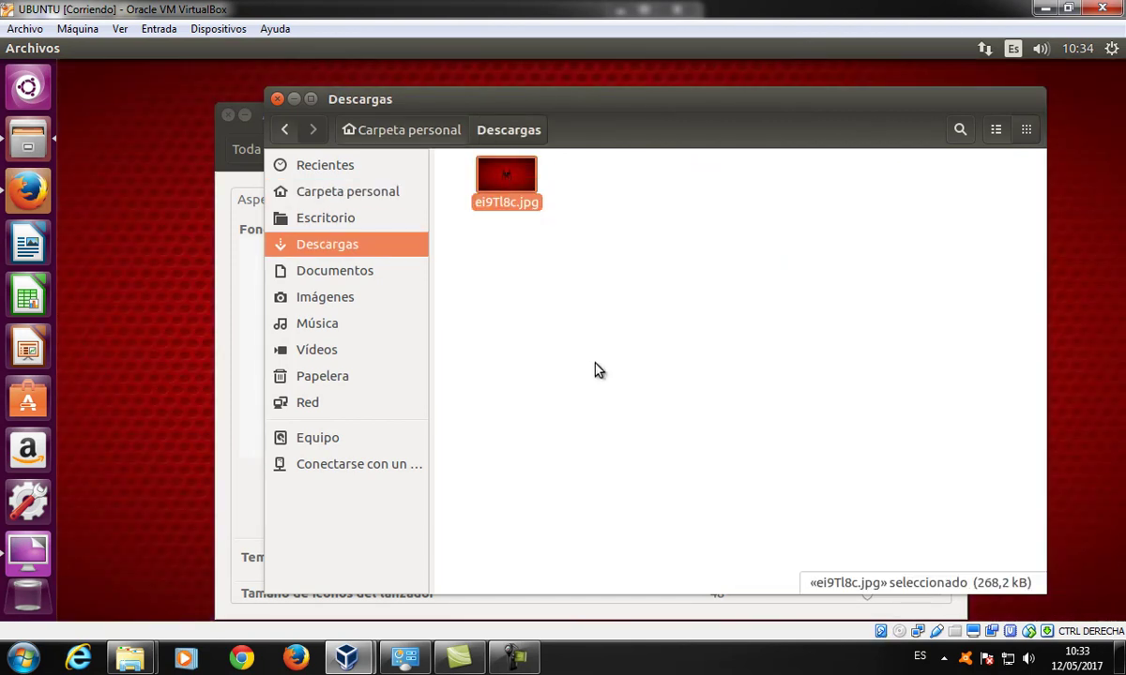
{"action": "left_click", "coordinate": [278, 99]}
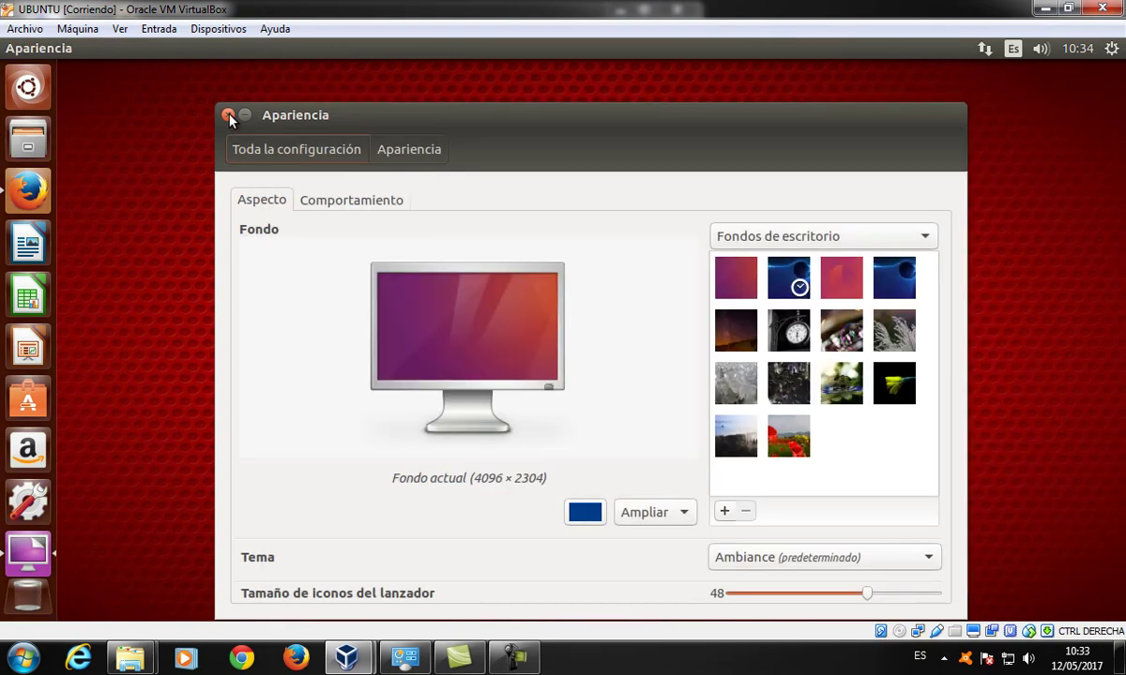
{"action": "left_click", "coordinate": [227, 114]}
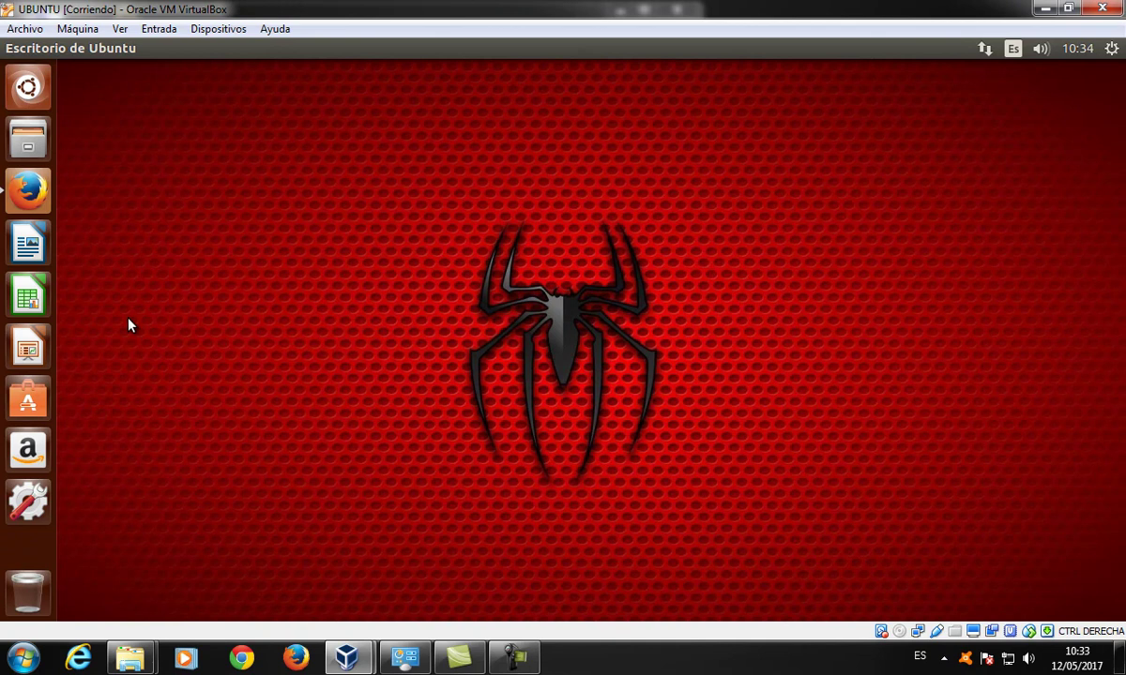
Step: Switch back to Firefox, preview the picture of Spiderman hanging above the city, and save it as WPCXWep.jpg in Descargas
{"action": "left_click", "coordinate": [29, 191]}
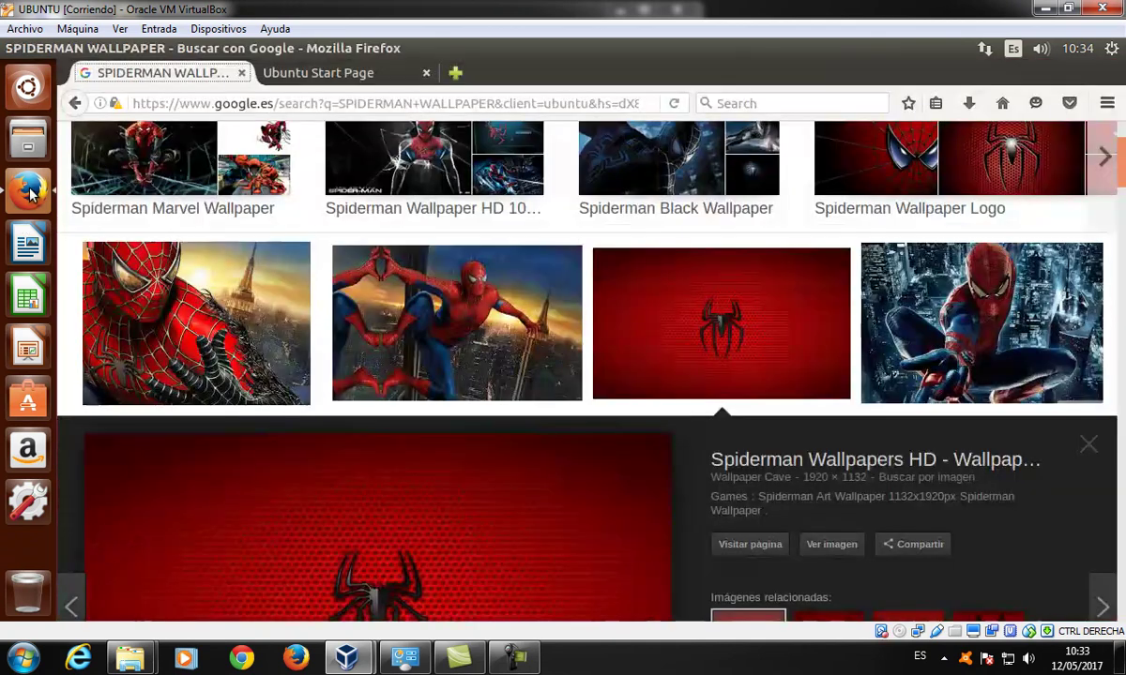
{"action": "left_click", "coordinate": [530, 319]}
{"action": "right_click", "coordinate": [460, 404]}
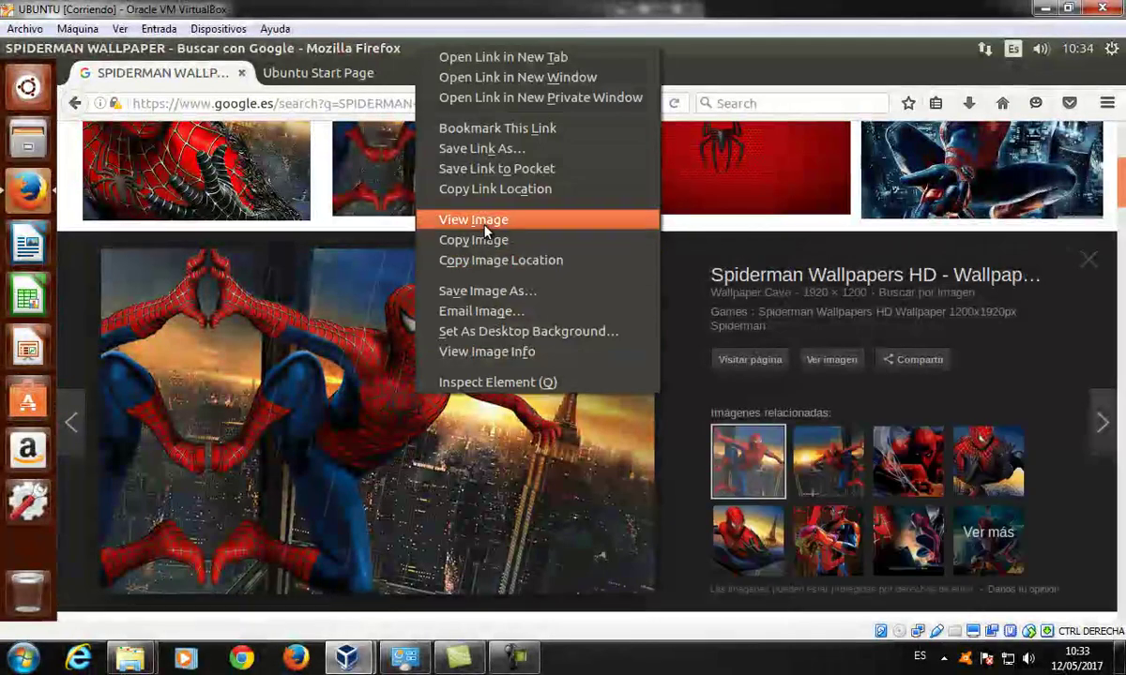
{"action": "left_click", "coordinate": [474, 291]}
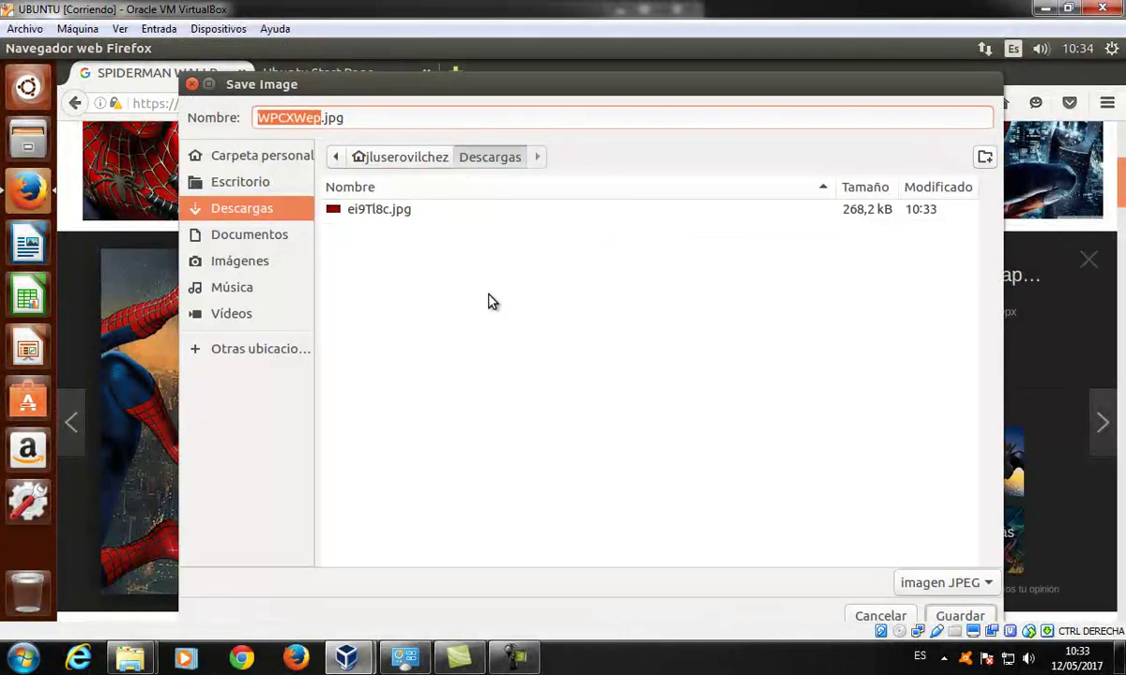
{"action": "left_click", "coordinate": [957, 617]}
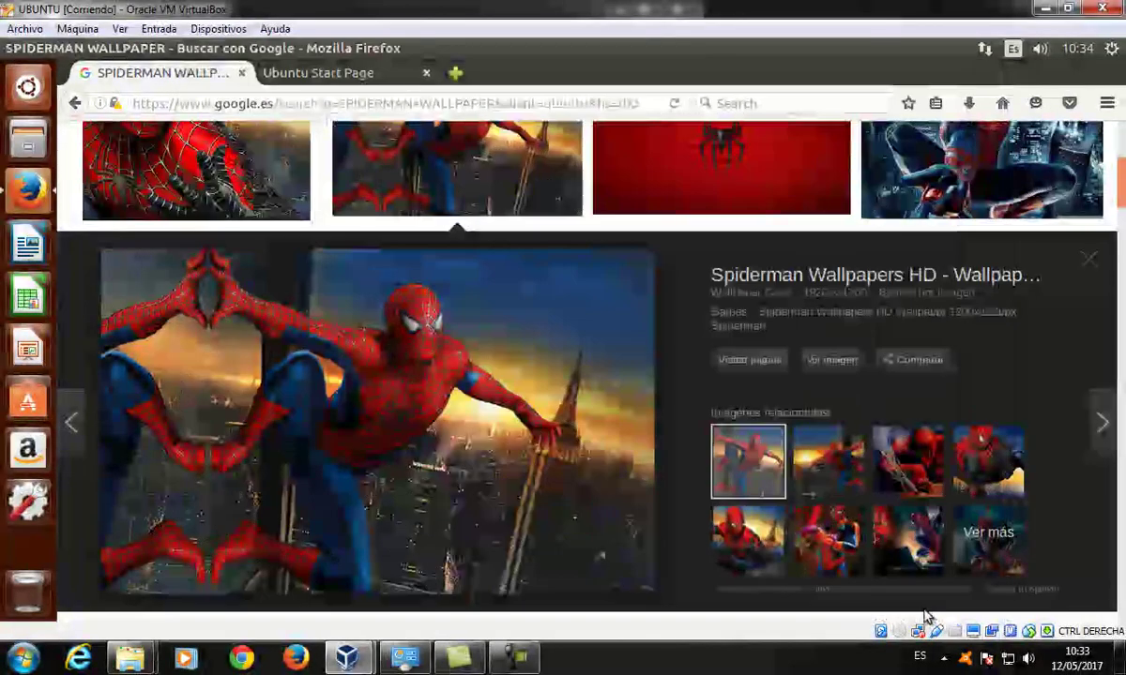
Step: Change the image search to BATMAN WALLPAPER
{"action": "scroll", "coordinate": [433, 153], "scroll_direction": "up", "scroll_amount": 5}
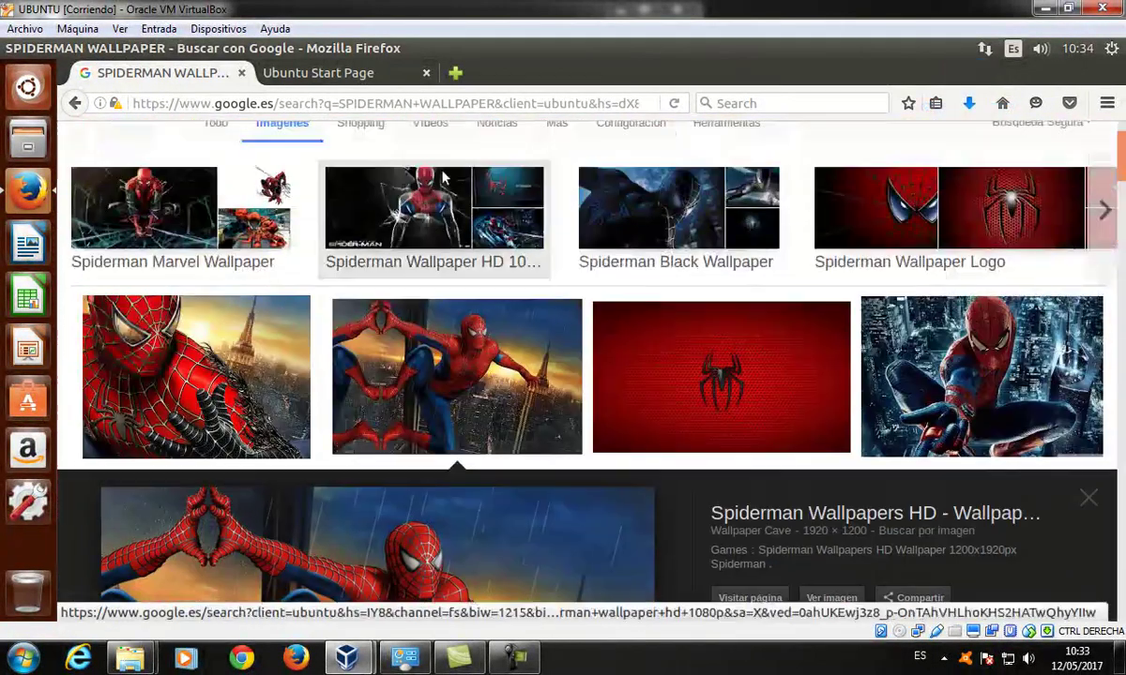
{"action": "left_click_drag", "start_coordinate": [287, 159], "coordinate": [73, 128]}
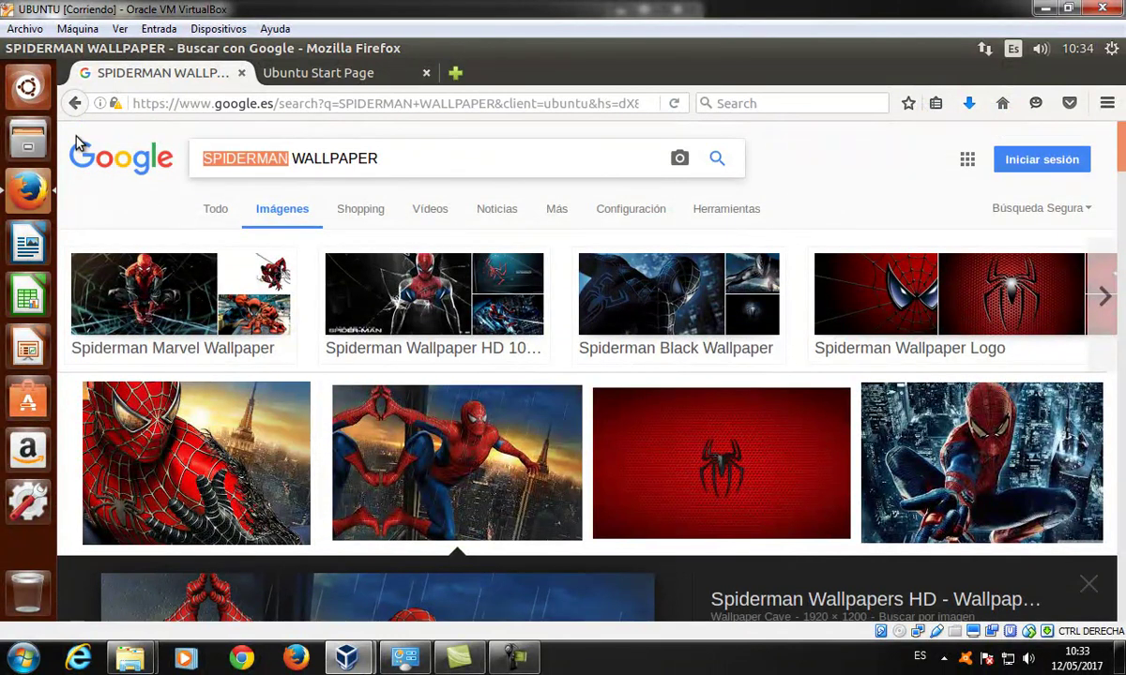
{"action": "type", "text": "BATMAN"}
{"action": "key", "text": "Return"}
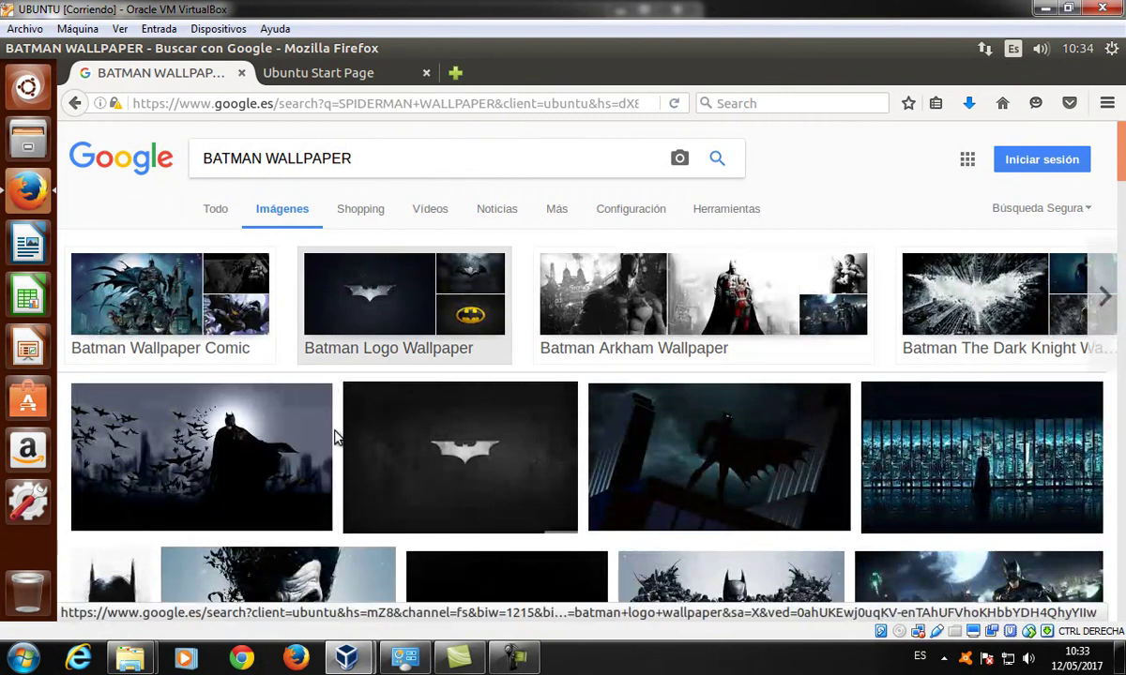
Step: Preview the picture of Batman surrounded by bats and save it as 72397.jpg in Descargas
{"action": "left_click", "coordinate": [300, 441]}
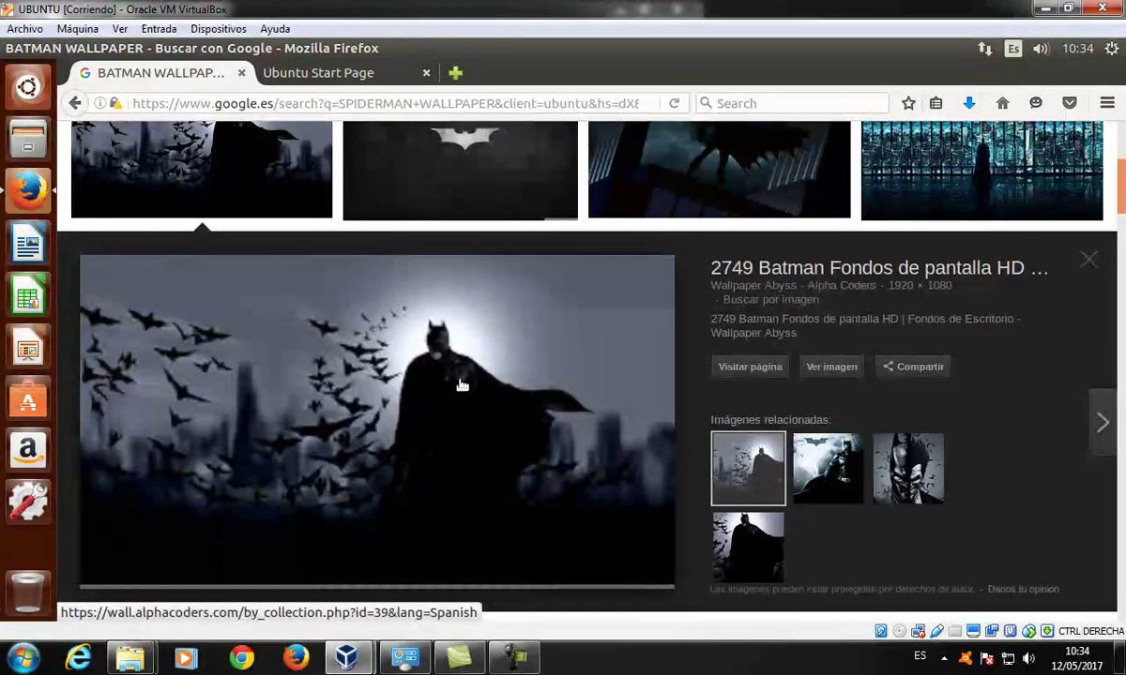
{"action": "right_click", "coordinate": [462, 385]}
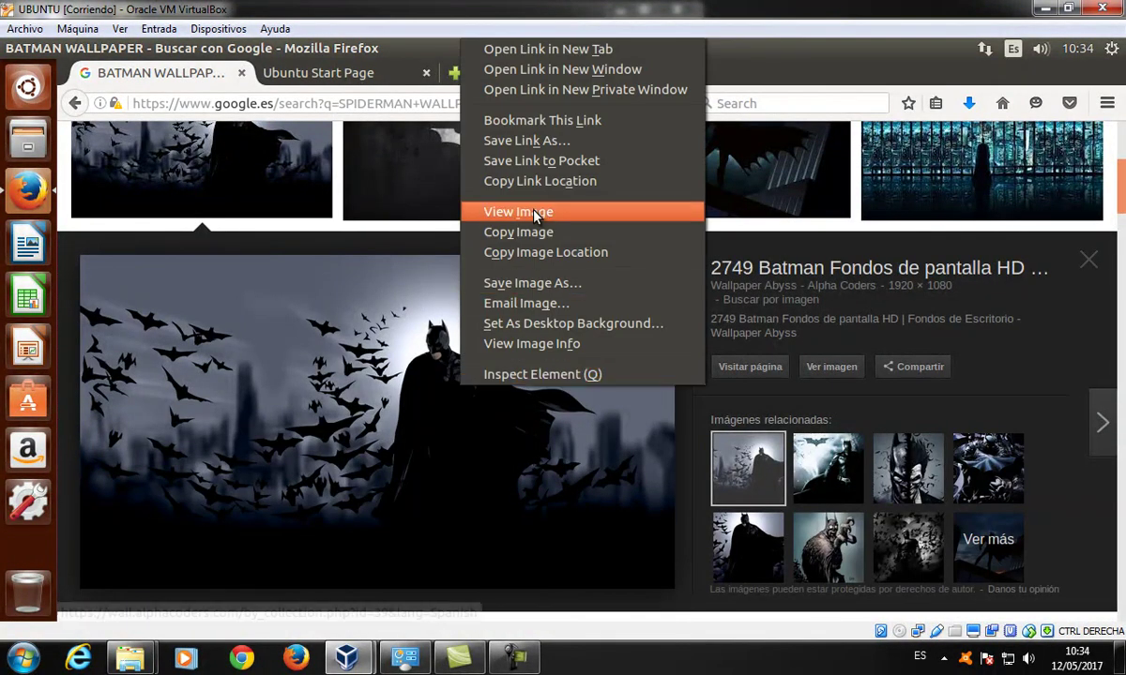
{"action": "left_click", "coordinate": [542, 285]}
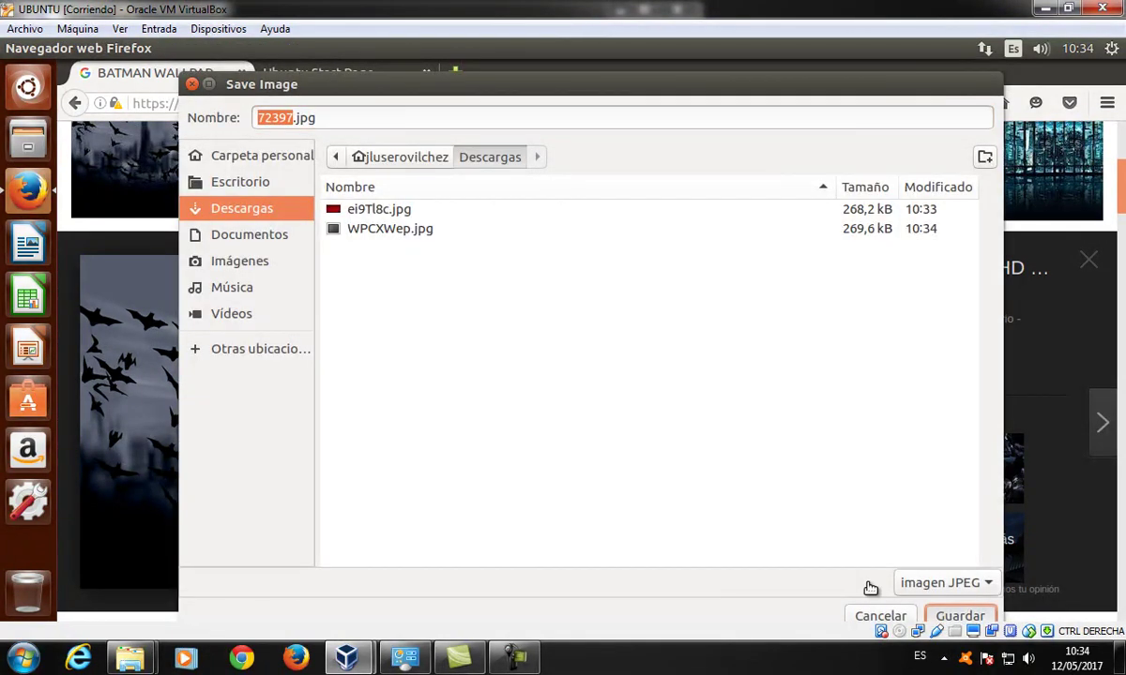
{"action": "key", "text": "Return"}
Step: Find the yellow oval Batman logo on black among the results, preview it, and save the image in Descargas
{"action": "scroll", "coordinate": [690, 360], "scroll_direction": "down", "scroll_amount": 3}
{"action": "scroll", "coordinate": [727, 295], "scroll_direction": "down", "scroll_amount": 3}
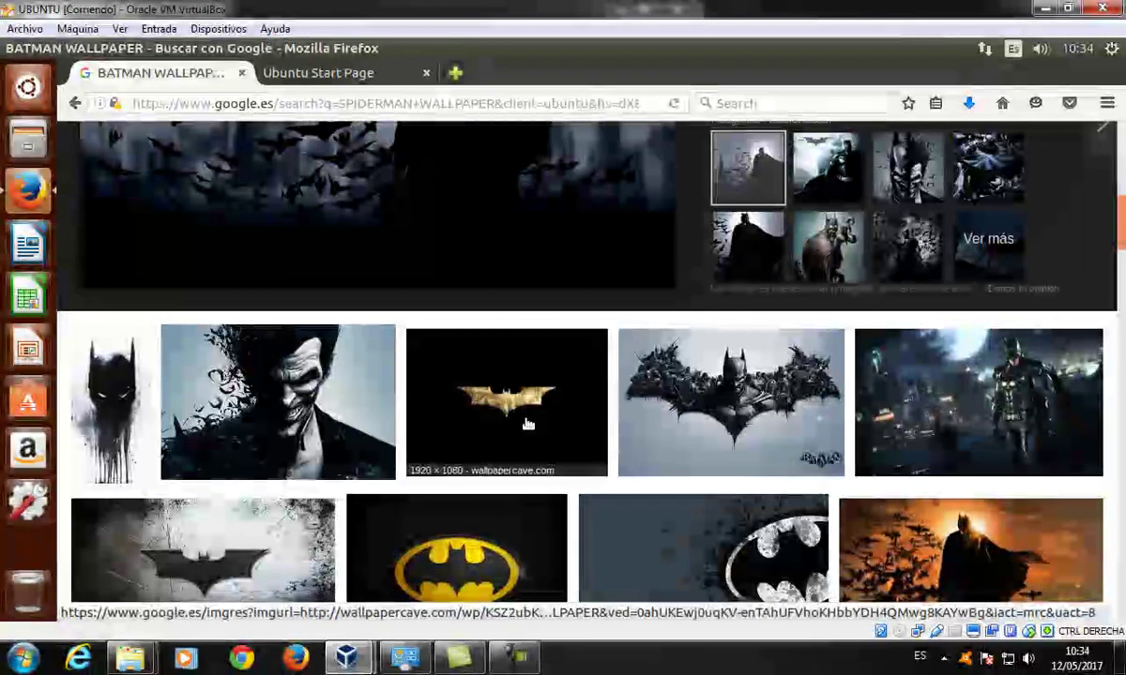
{"action": "scroll", "coordinate": [526, 424], "scroll_direction": "down", "scroll_amount": 2}
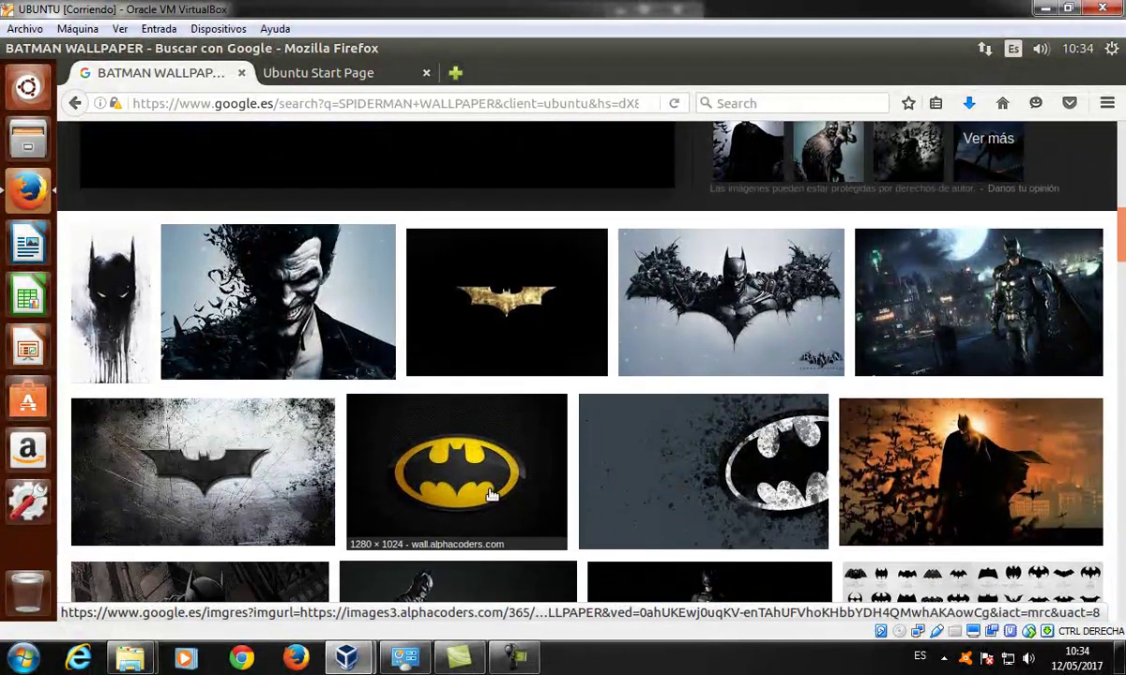
{"action": "left_click", "coordinate": [490, 495]}
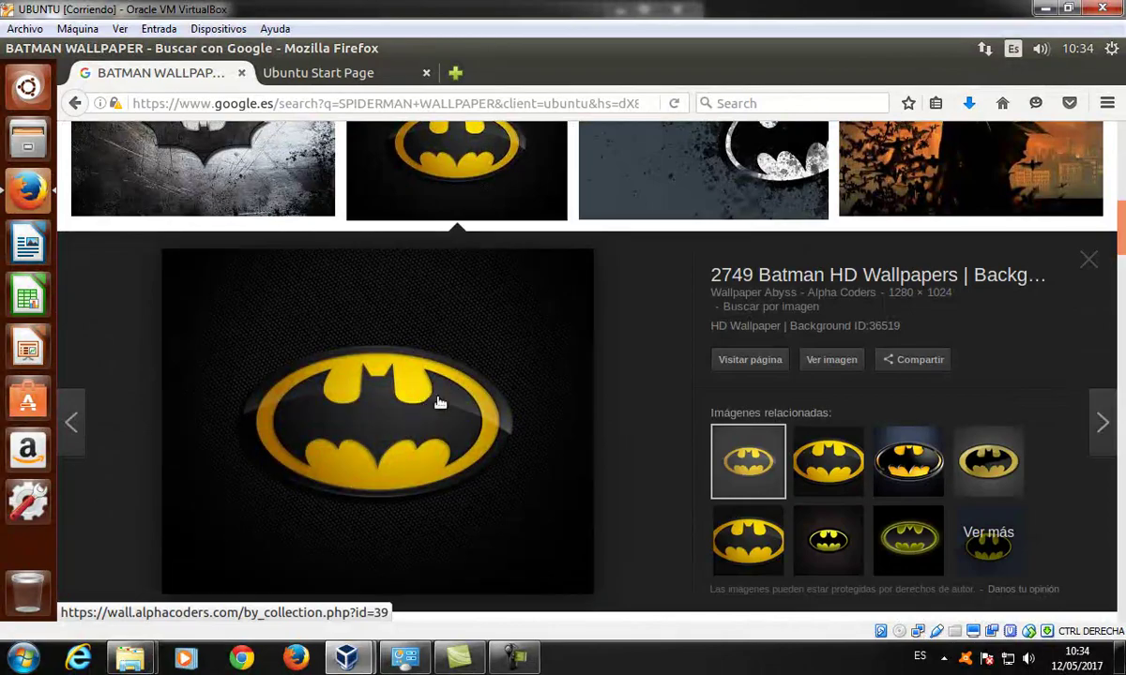
{"action": "right_click", "coordinate": [424, 398]}
{"action": "left_click", "coordinate": [501, 297]}
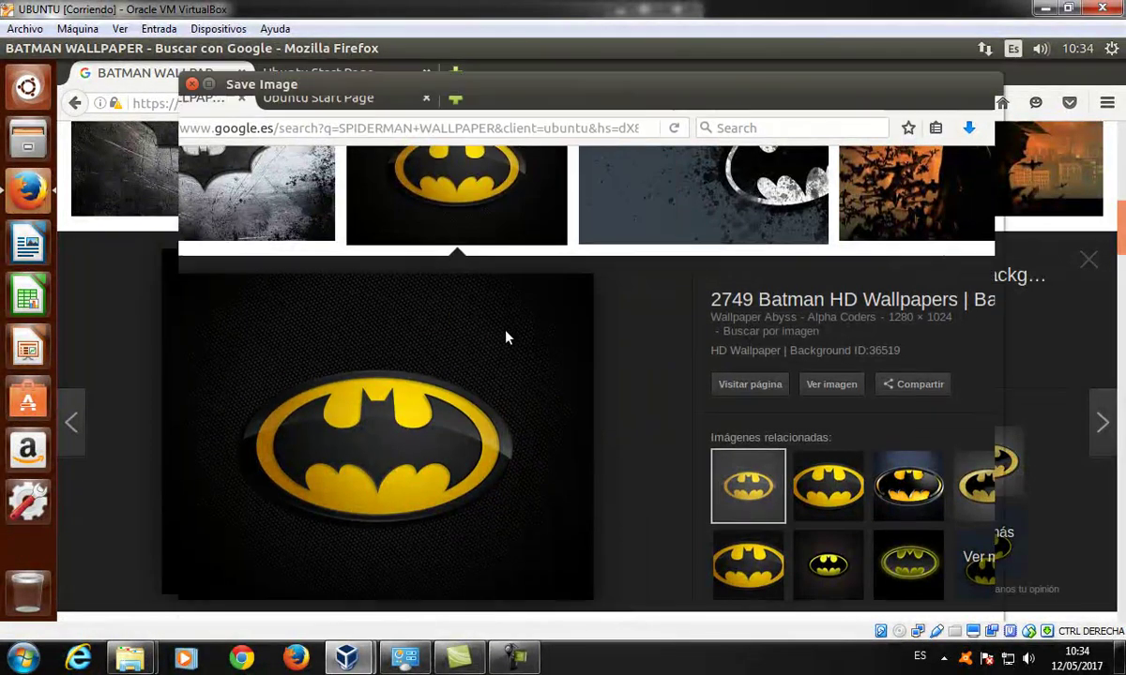
{"action": "left_click", "coordinate": [959, 615]}
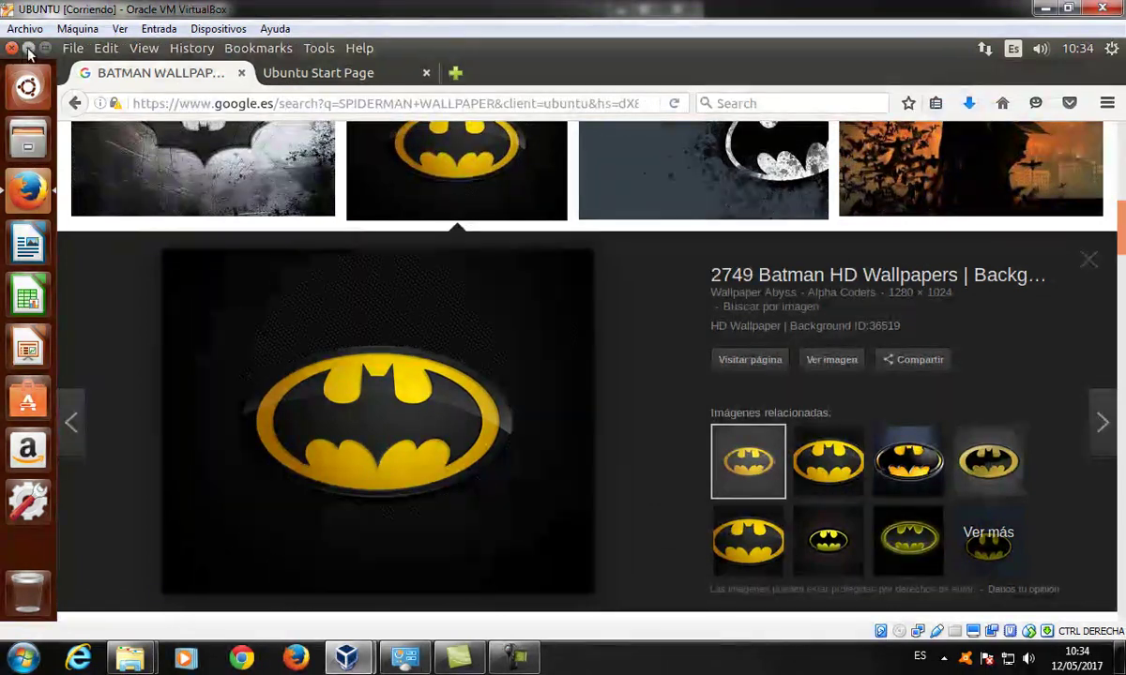
Step: Minimize Firefox and open the Descargas folder in the file manager to check the newly saved images
{"action": "left_click", "coordinate": [31, 48]}
{"action": "left_click", "coordinate": [24, 139]}
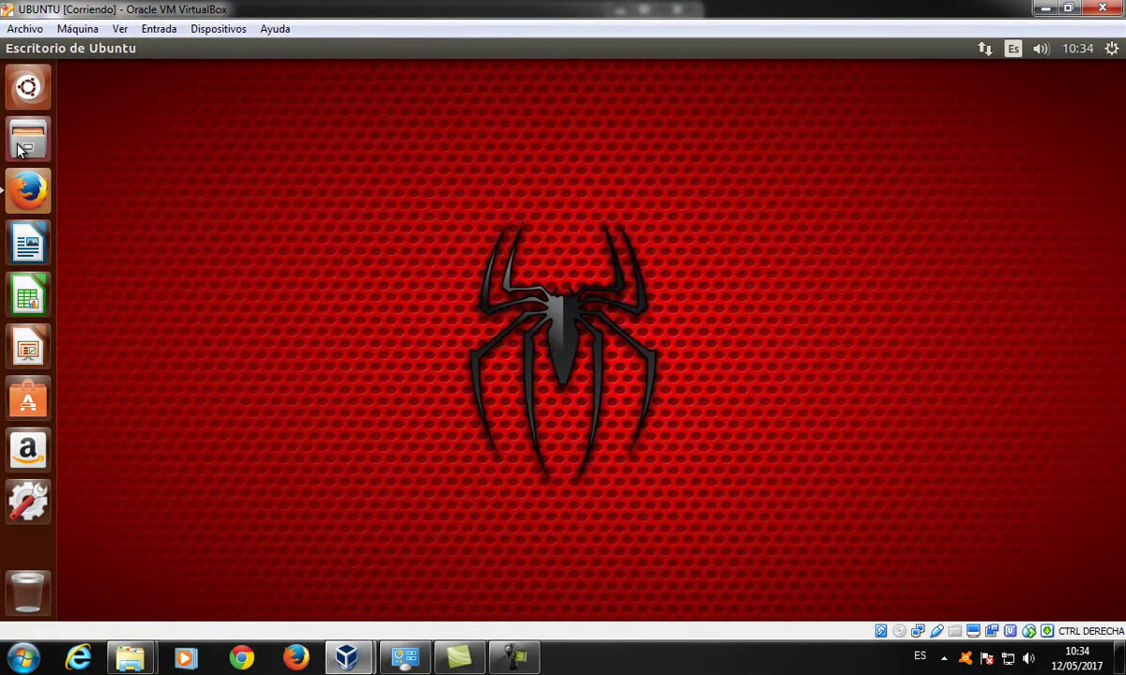
{"action": "double_click", "coordinate": [300, 154]}
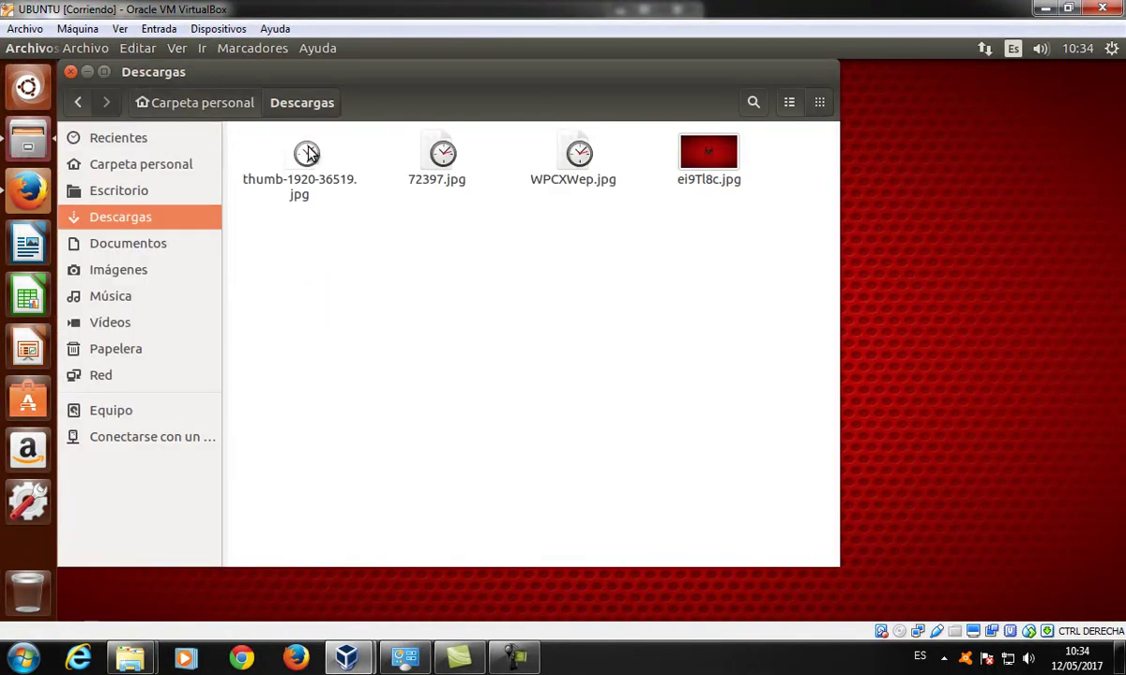
{"action": "left_click_drag", "start_coordinate": [301, 251], "coordinate": [369, 177]}
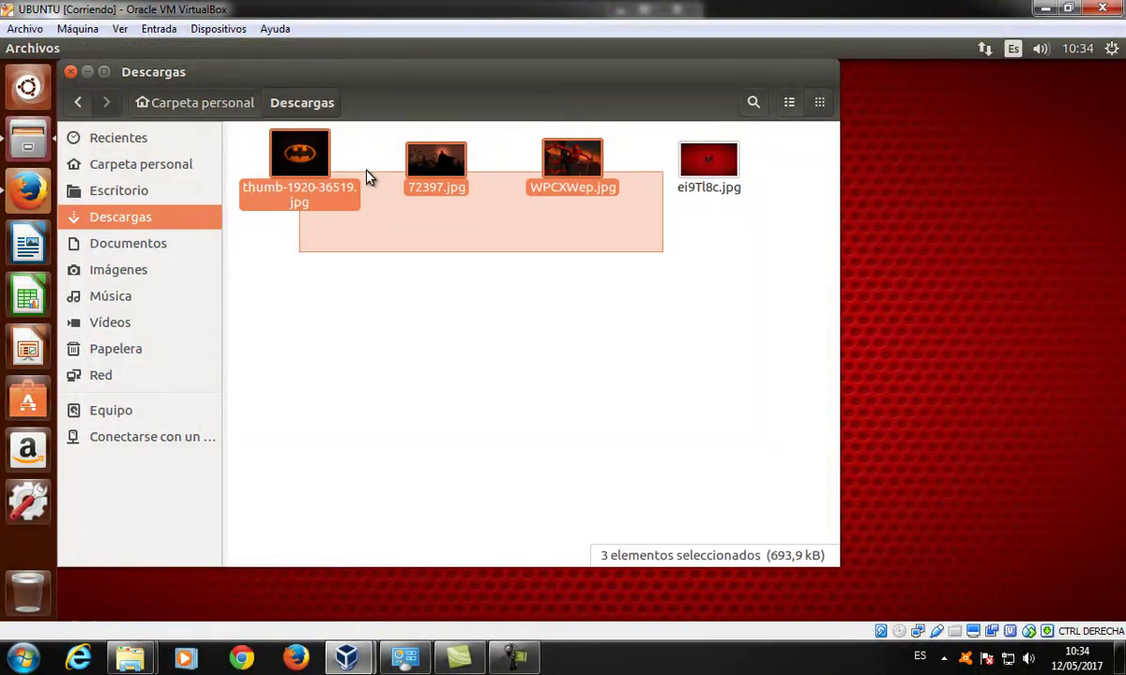
Step: Go to the Imágenes folder in the personal folder, and move and narrow its window to free space beside it
{"action": "left_click", "coordinate": [78, 102]}
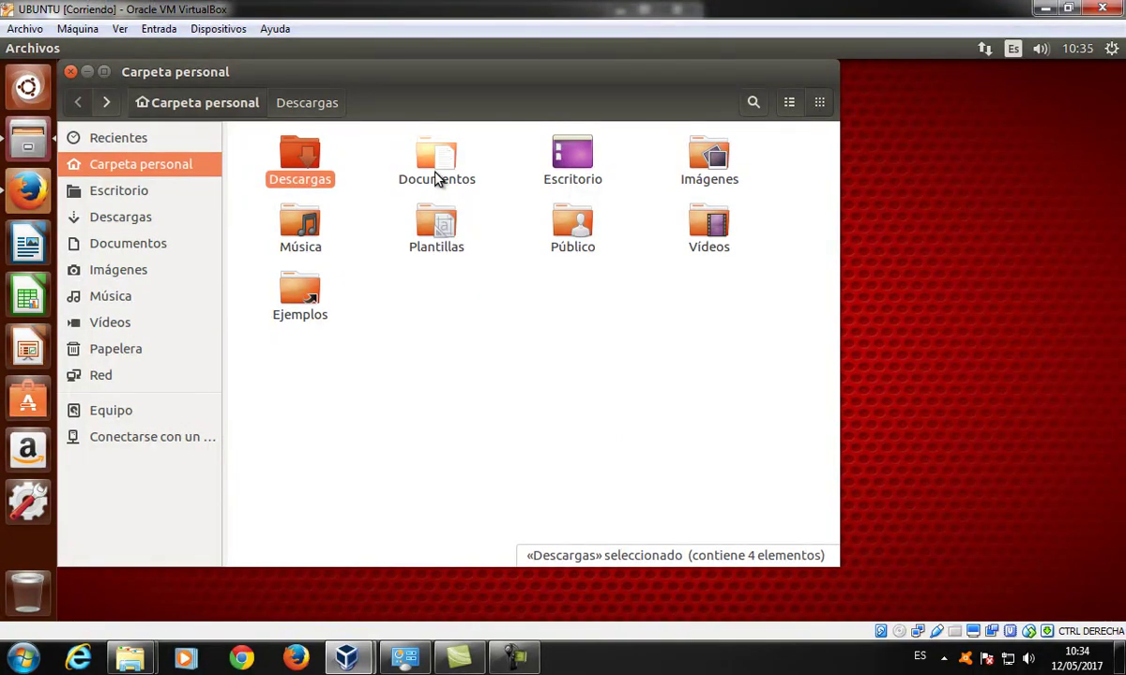
{"action": "double_click", "coordinate": [699, 164]}
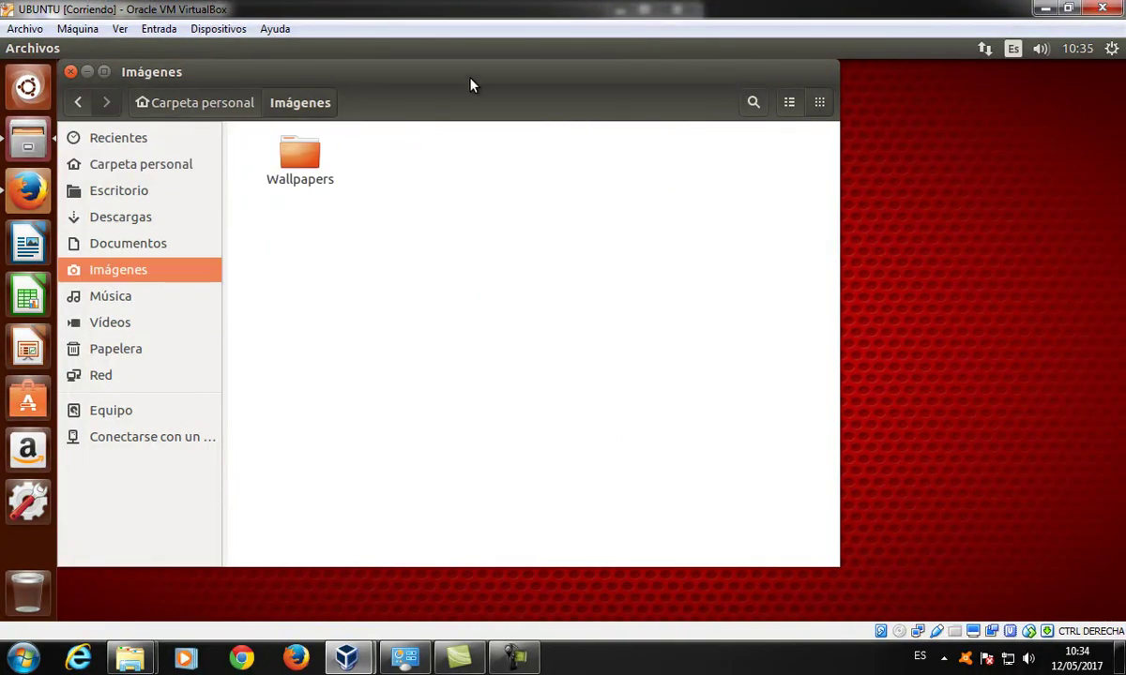
{"action": "left_click_drag", "start_coordinate": [472, 85], "coordinate": [634, 95]}
{"action": "left_click_drag", "start_coordinate": [221, 218], "coordinate": [607, 241]}
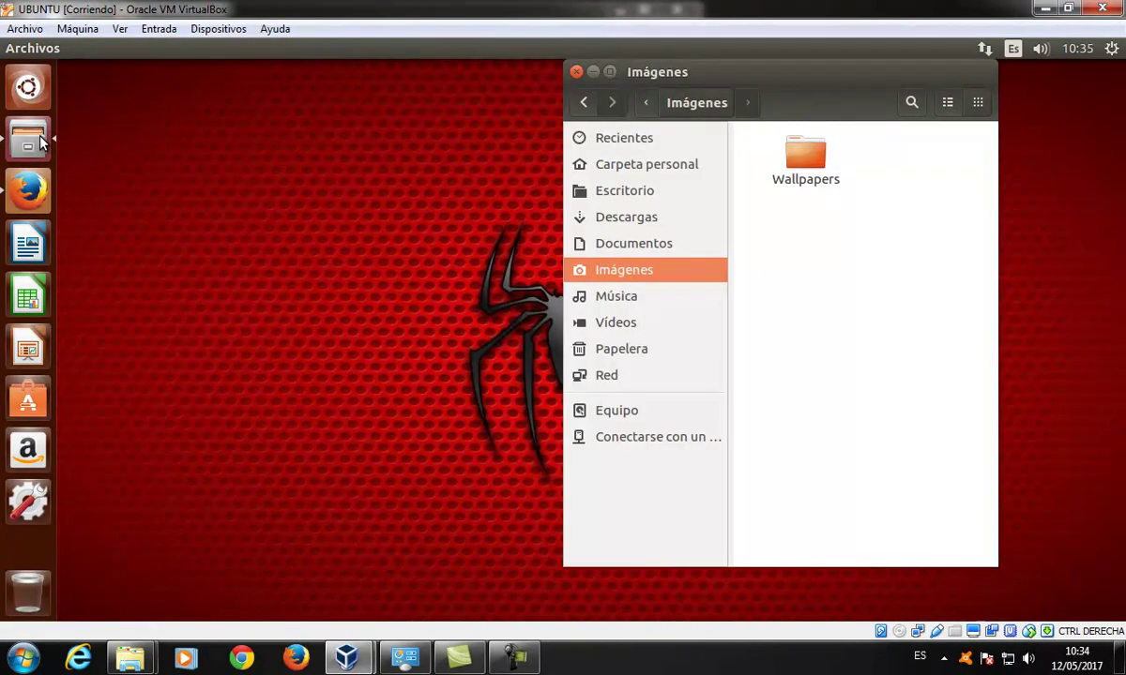
Step: Open the Descargas folder in a second file manager window
{"action": "right_click", "coordinate": [34, 147]}
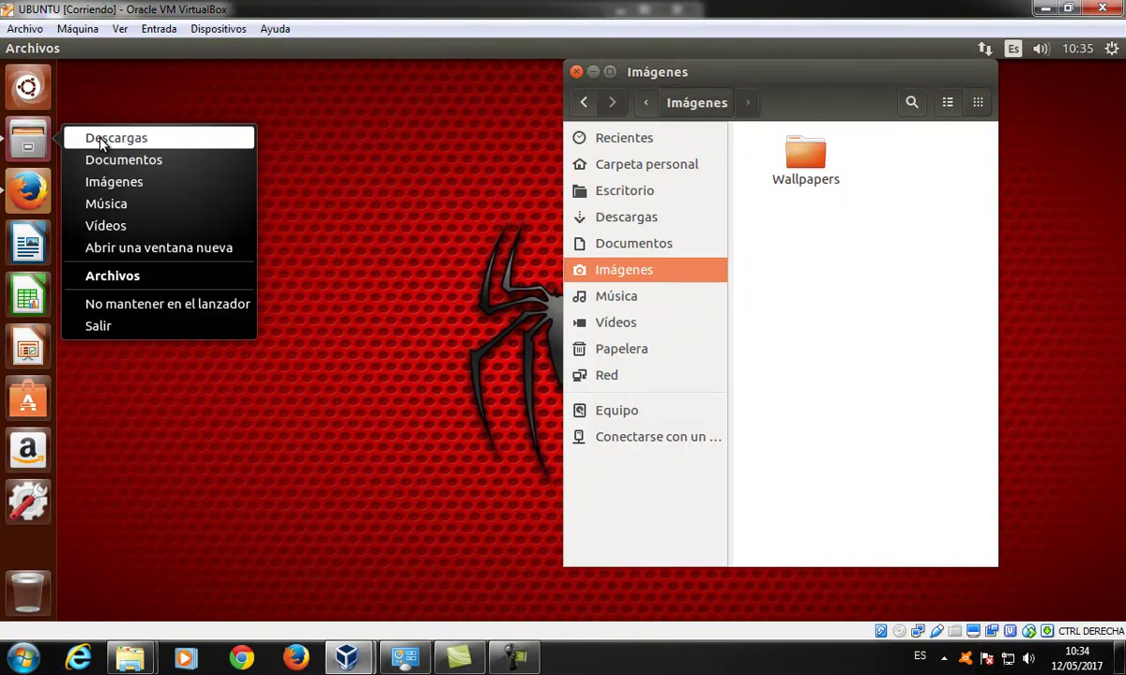
{"action": "left_click", "coordinate": [129, 188]}
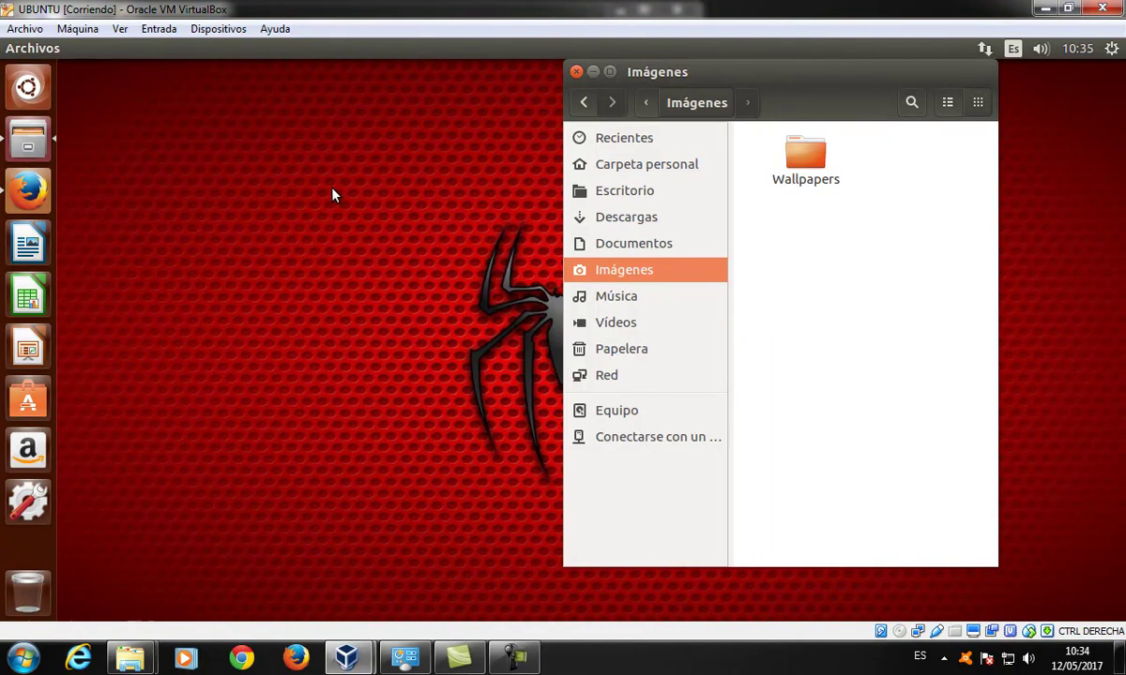
{"action": "right_click", "coordinate": [31, 143]}
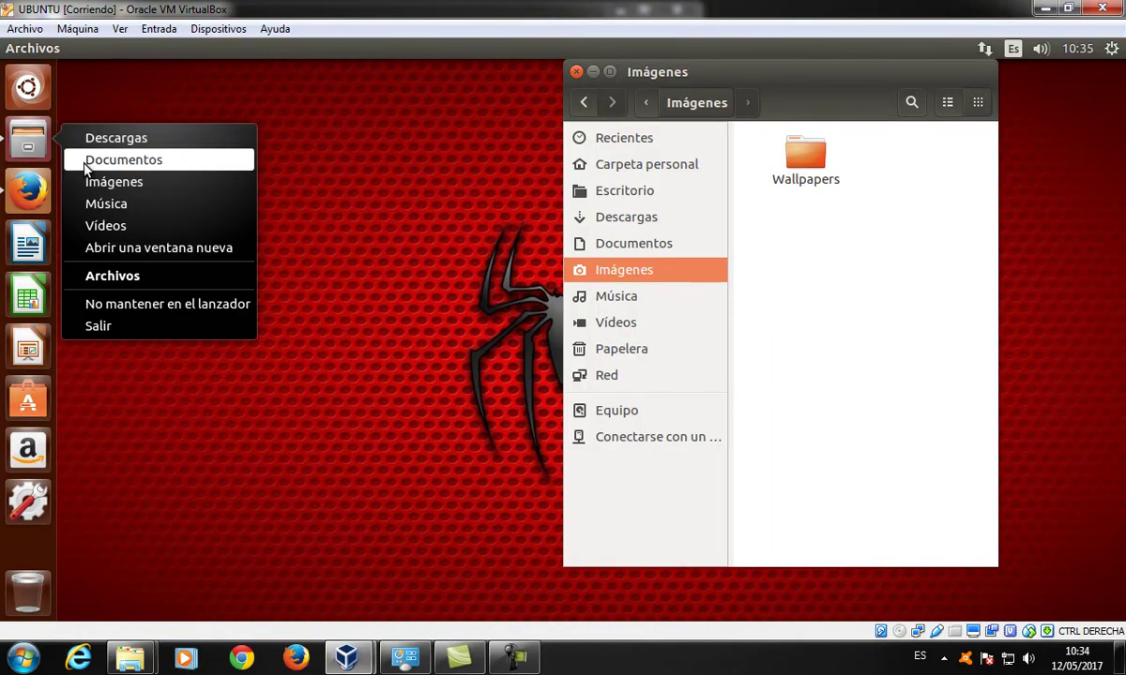
{"action": "left_click", "coordinate": [94, 138]}
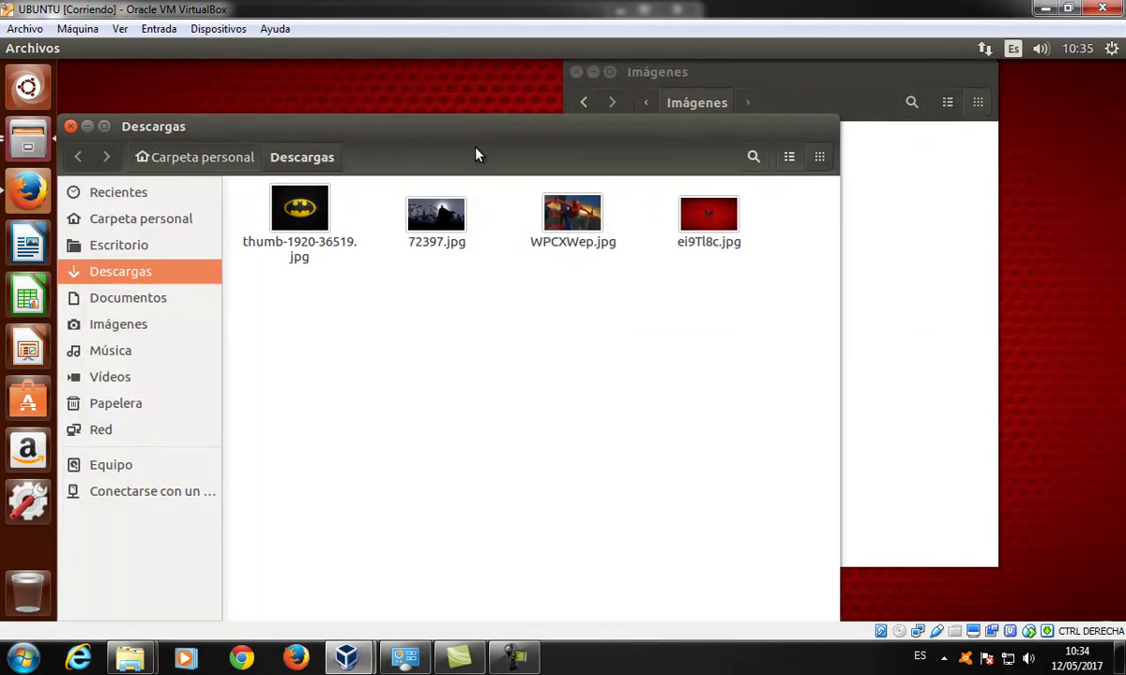
Step: Look inside the Wallpapers folder within Imágenes and return to Imágenes
{"action": "left_click", "coordinate": [722, 103]}
{"action": "double_click", "coordinate": [807, 169]}
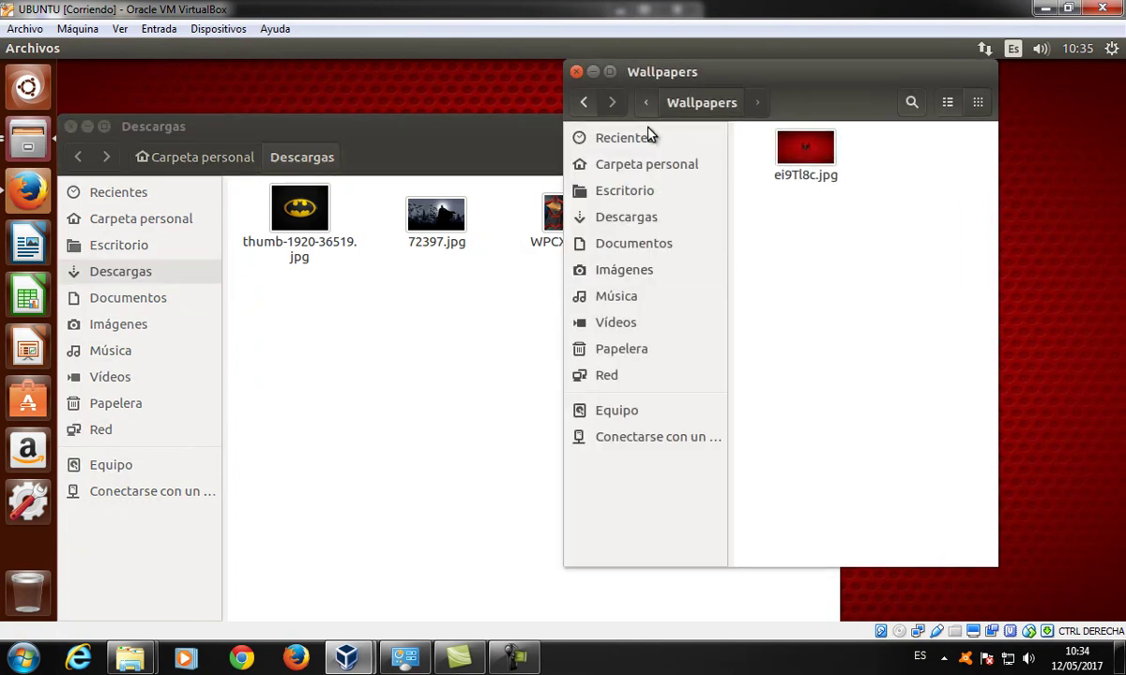
{"action": "left_click", "coordinate": [586, 103]}
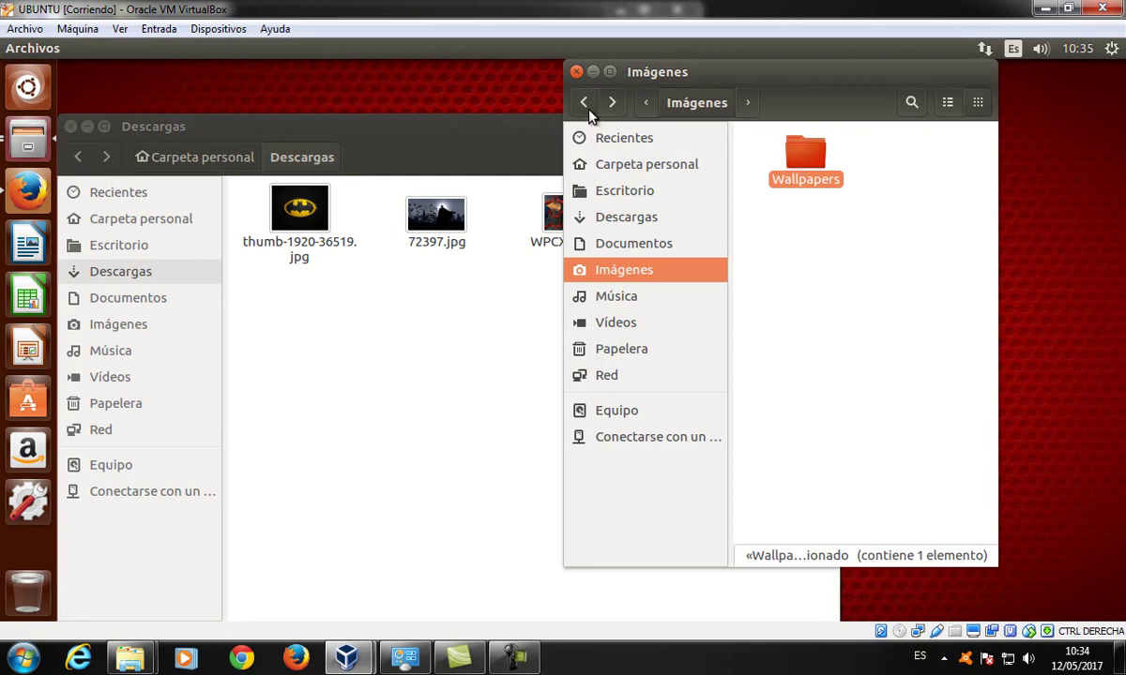
Step: Select all four images in Descargas and move them into the Imágenes folder
{"action": "left_click_drag", "start_coordinate": [259, 315], "coordinate": [897, 324]}
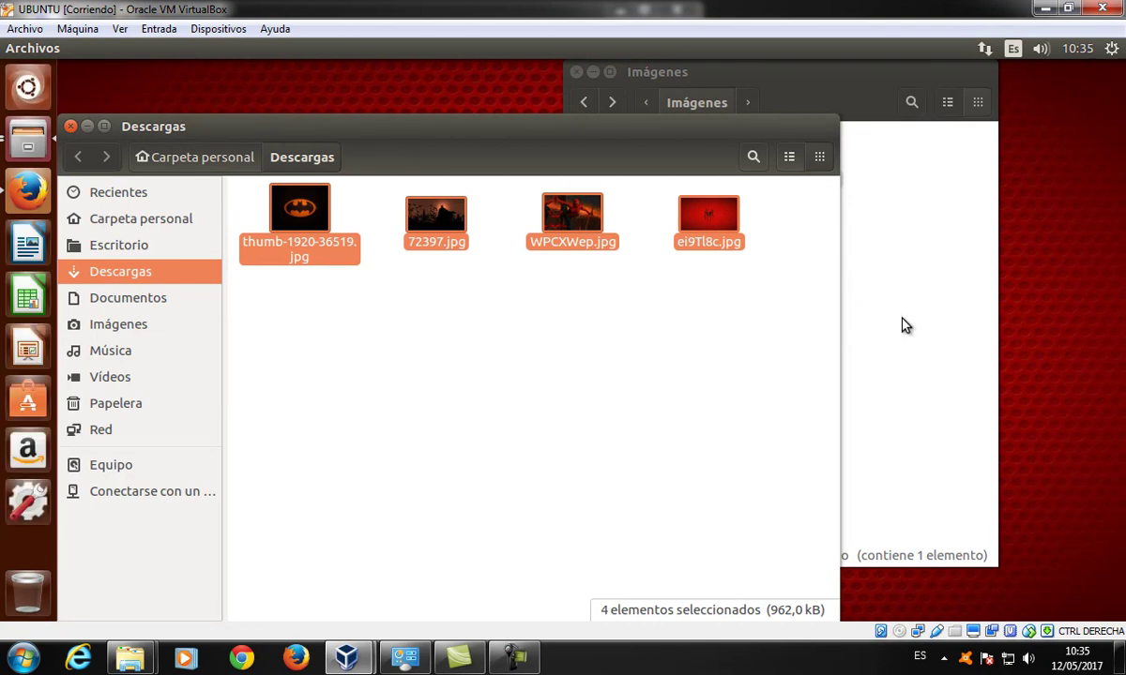
{"action": "left_click", "coordinate": [833, 108]}
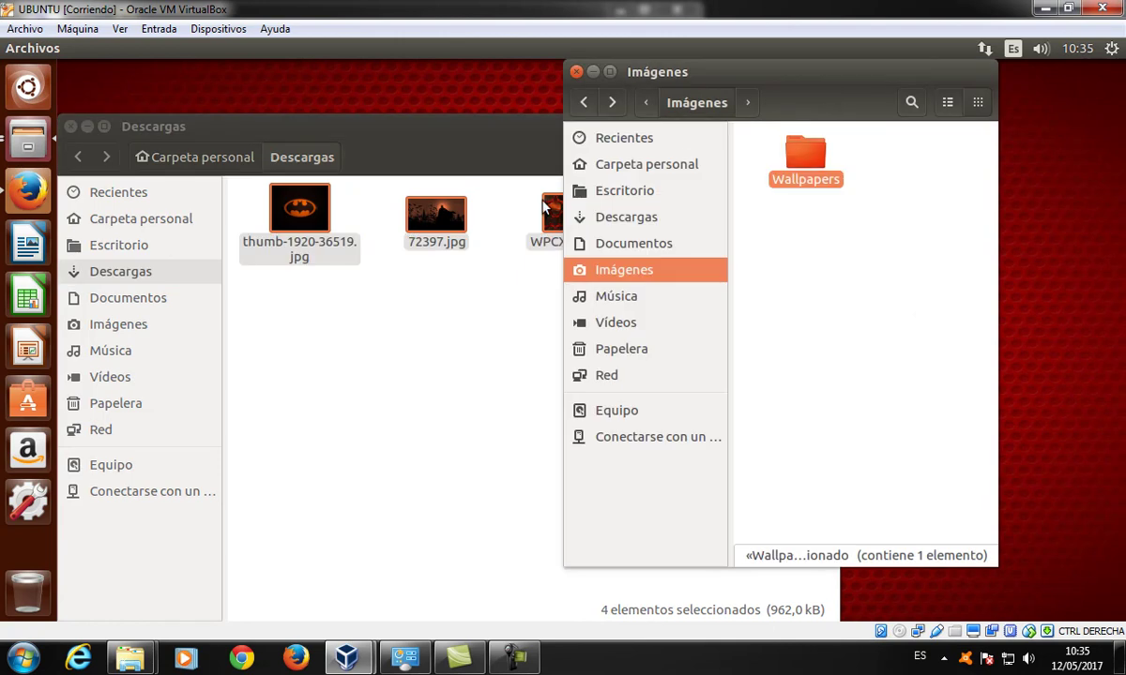
{"action": "left_click_drag", "start_coordinate": [405, 208], "coordinate": [892, 317]}
{"action": "left_click", "coordinate": [896, 249]}
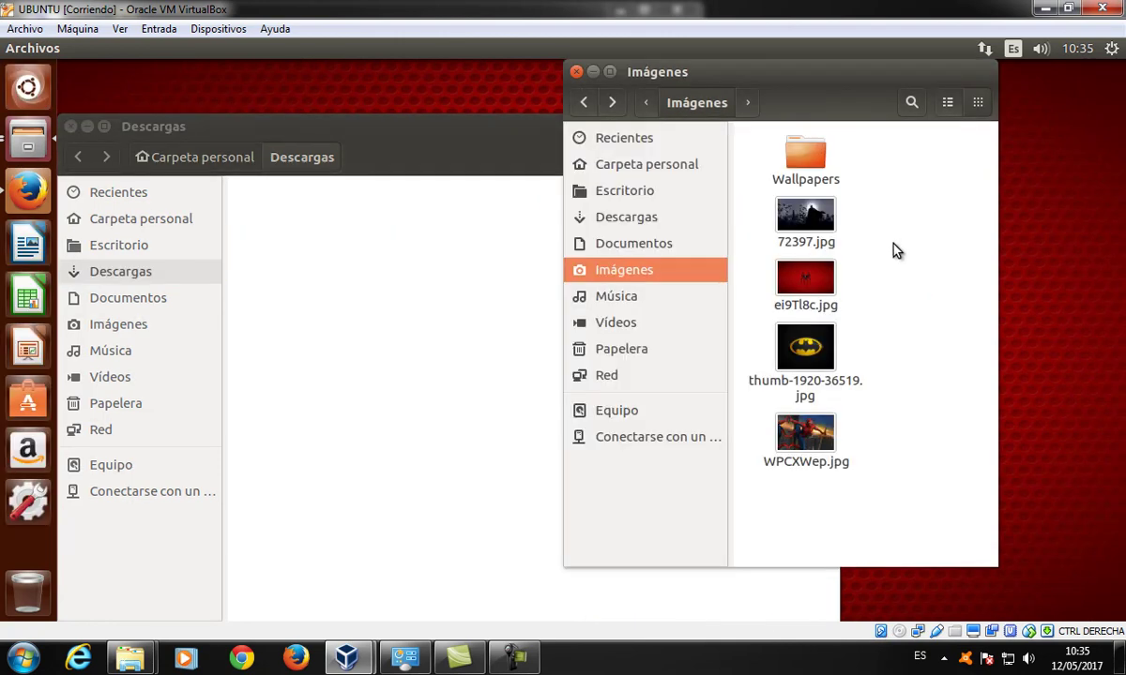
Step: Create a new folder named Spiderman inside Imágenes
{"action": "right_click", "coordinate": [895, 250]}
{"action": "left_click", "coordinate": [750, 255]}
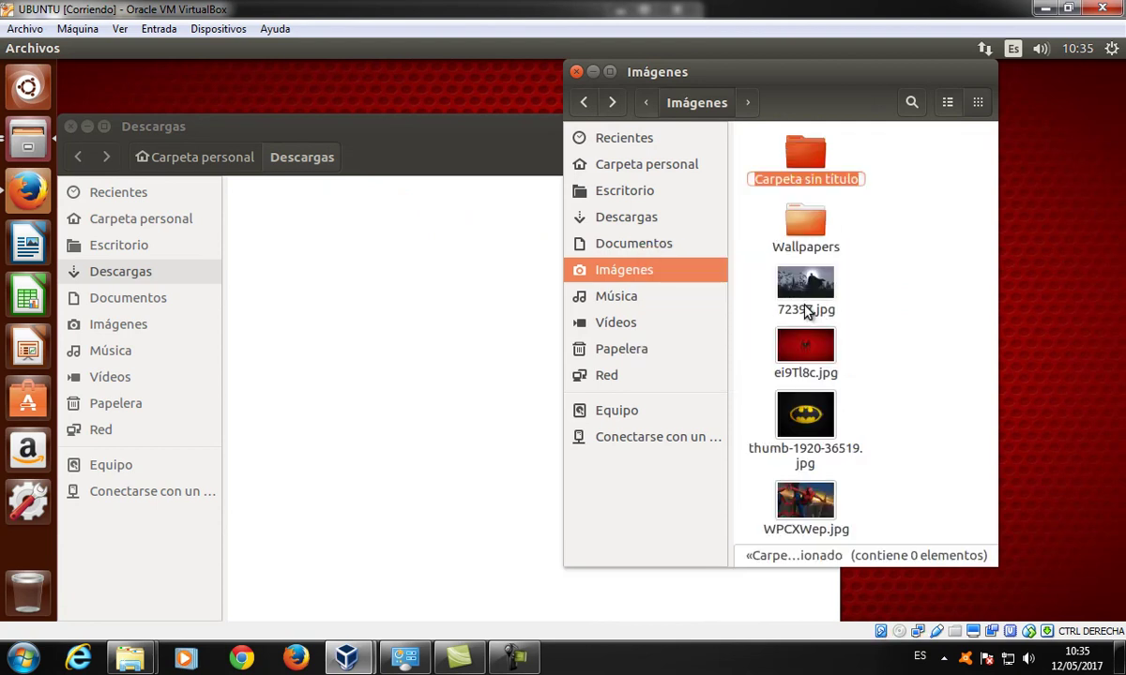
{"action": "type", "text": "sPIDE"}
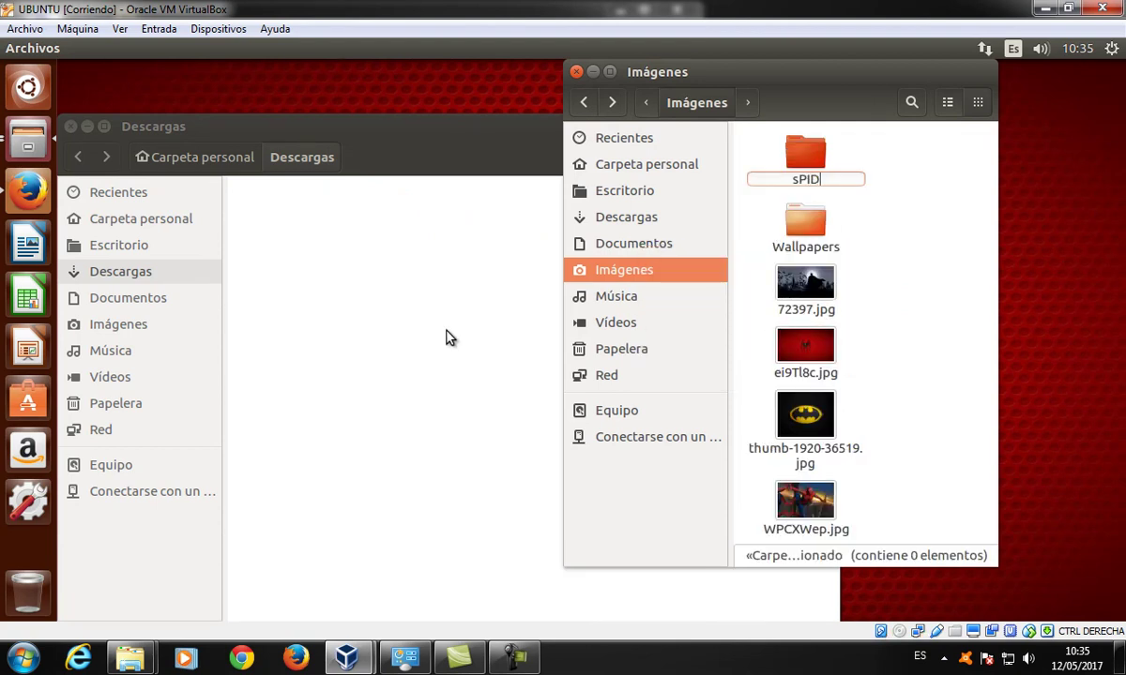
{"action": "key", "text": "BackSpace"}
{"action": "key", "text": "BackSpace"}
{"action": "key", "text": "BackSpace"}
{"action": "type", "text": "iderman"}
{"action": "key", "text": "Return"}
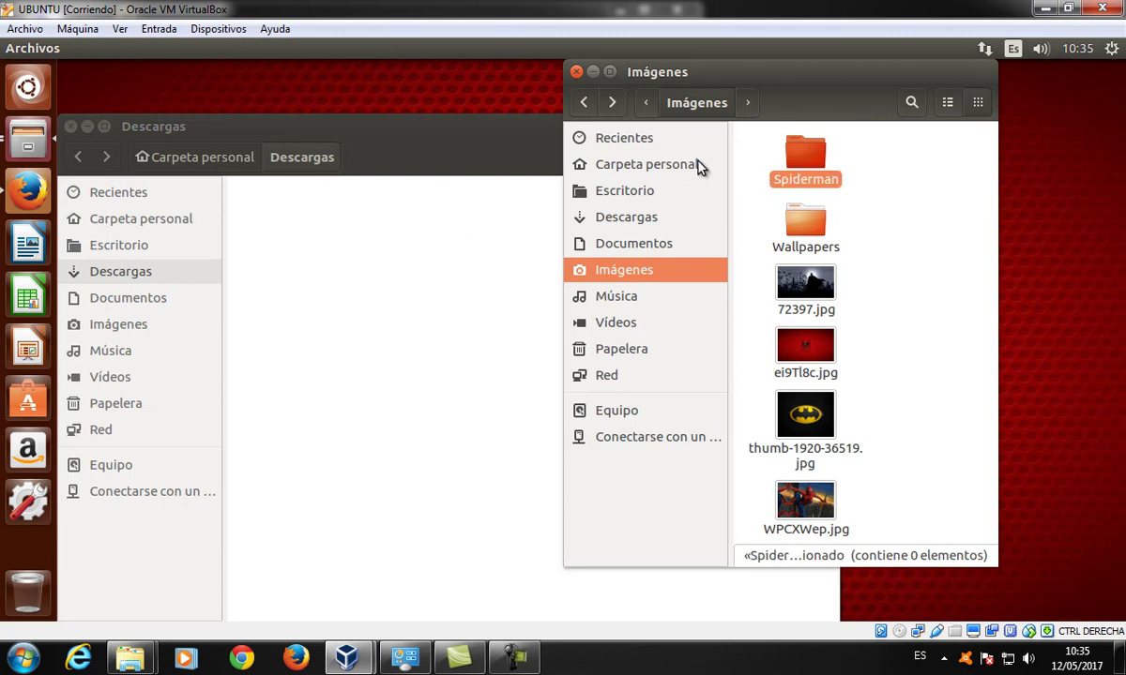
Step: Rename the Spiderman folder as Spider-man
{"action": "right_click", "coordinate": [788, 156]}
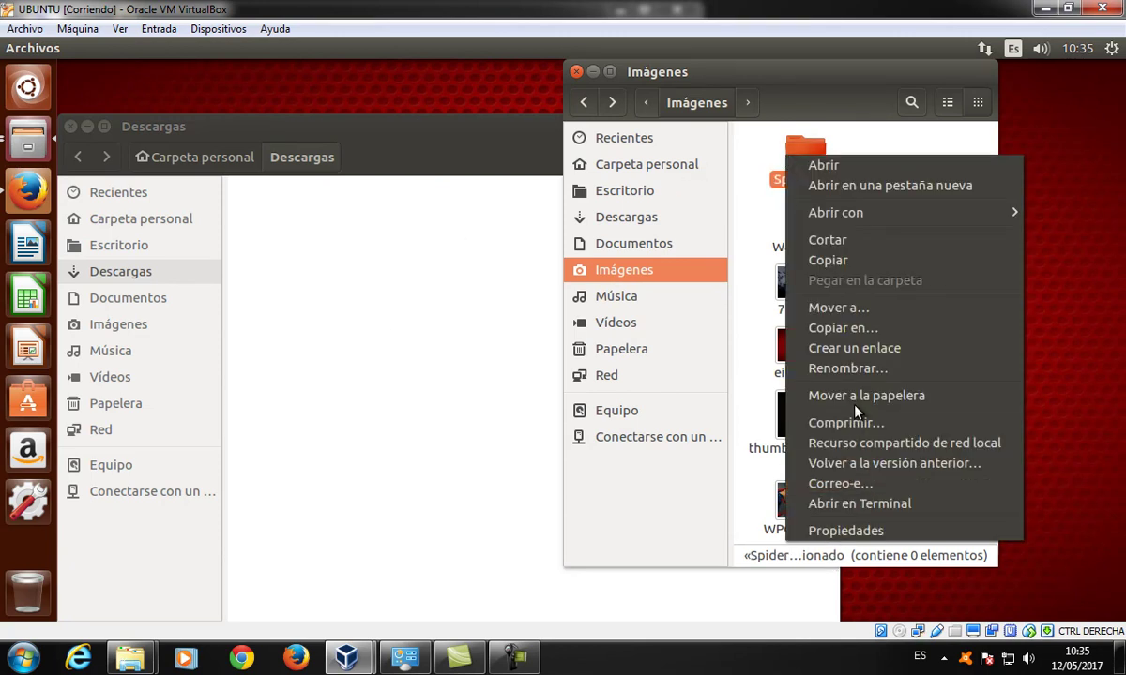
{"action": "left_click", "coordinate": [861, 370]}
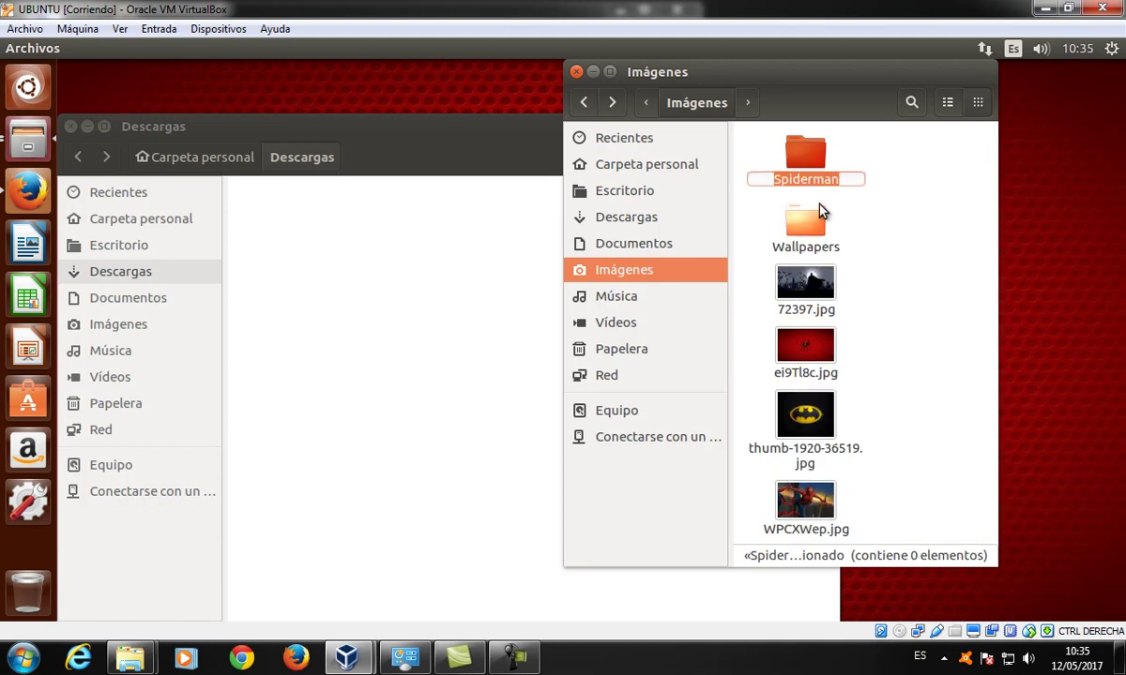
{"action": "left_click", "coordinate": [815, 179]}
{"action": "type", "text": "-"}
{"action": "key", "text": "Return"}
Step: Create another folder in Imágenes and name it Batman
{"action": "right_click", "coordinate": [907, 301]}
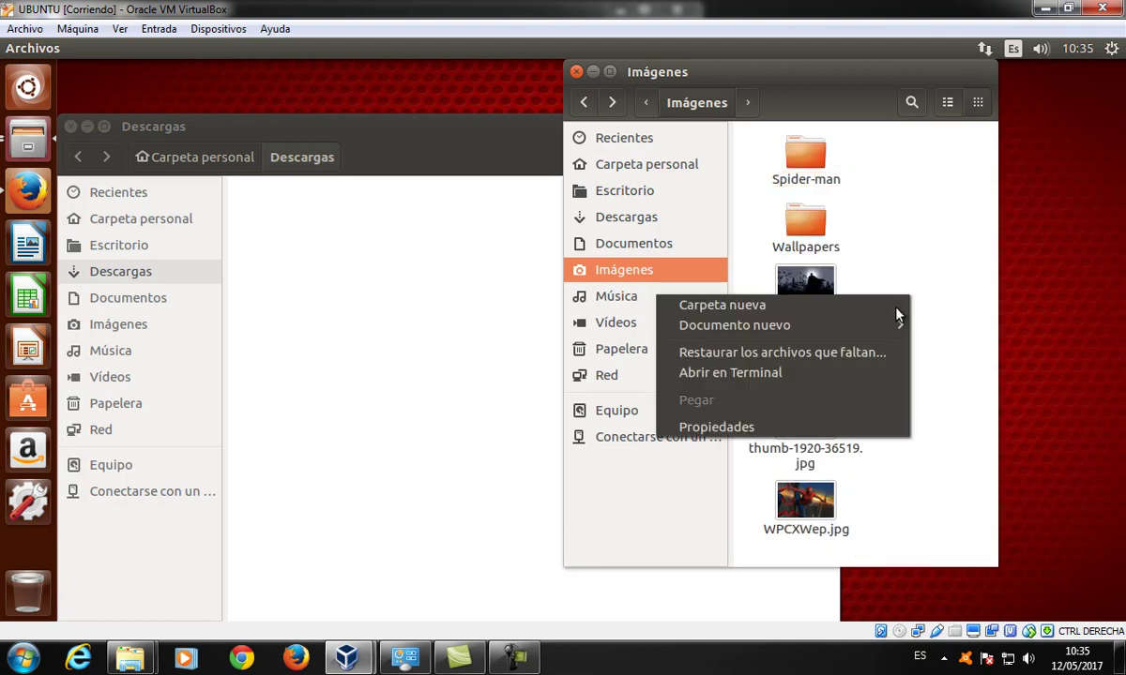
{"action": "left_click", "coordinate": [816, 305]}
{"action": "type", "text": "Batman"}
{"action": "key", "text": "Return"}
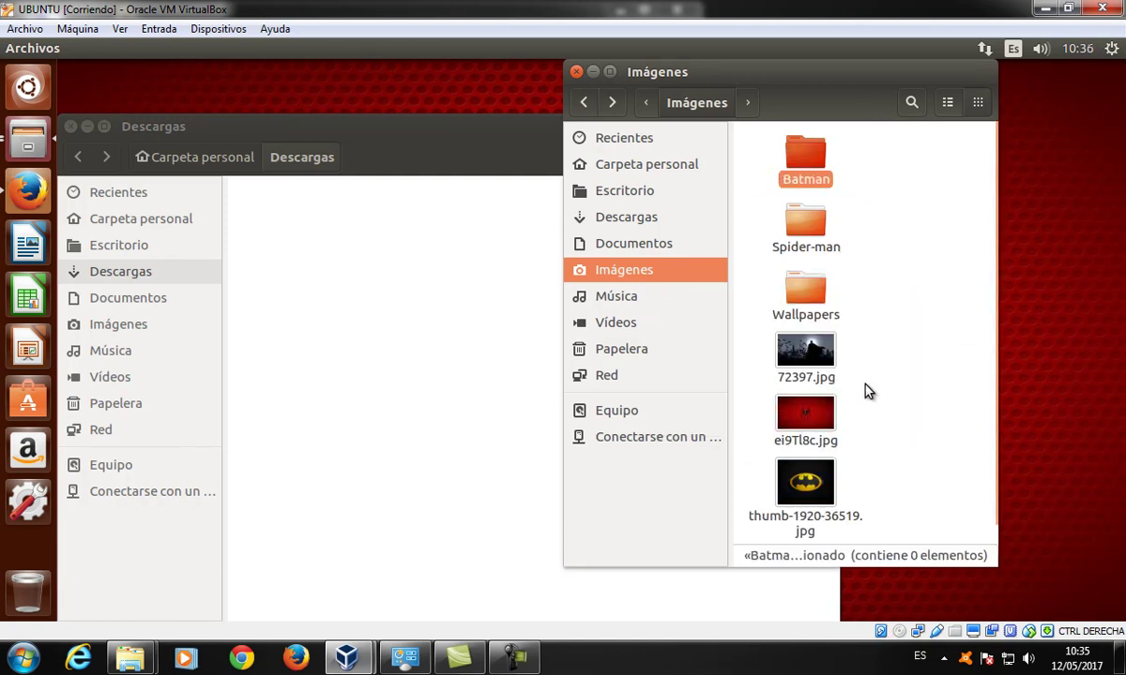
Step: Move the Batman images 72397.jpg and thumb-1920-36519.jpg together into the Batman folder
{"action": "left_click", "coordinate": [813, 349]}
{"action": "left_click", "coordinate": [814, 500], "text": "ctrl"}
{"action": "left_click_drag", "start_coordinate": [816, 357], "coordinate": [817, 169]}
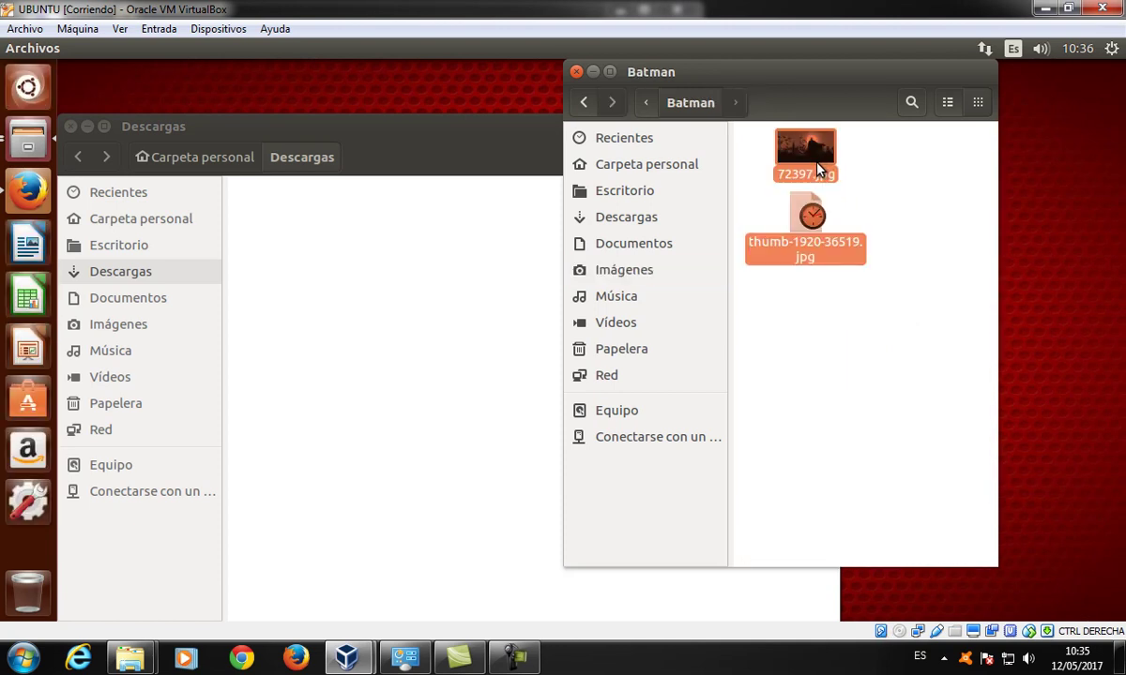
{"action": "left_click", "coordinate": [833, 323]}
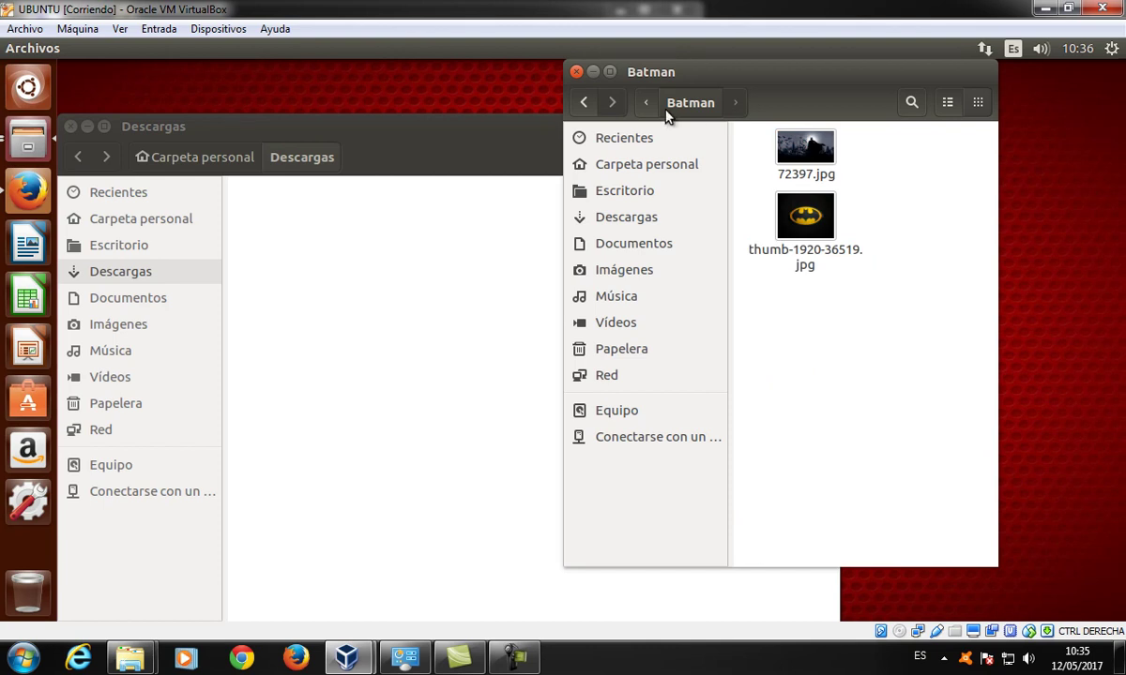
Step: Return to Imágenes, move ei9Tl8c.jpg into the Spider-man folder and open that folder
{"action": "left_click", "coordinate": [583, 104]}
{"action": "left_click", "coordinate": [806, 355]}
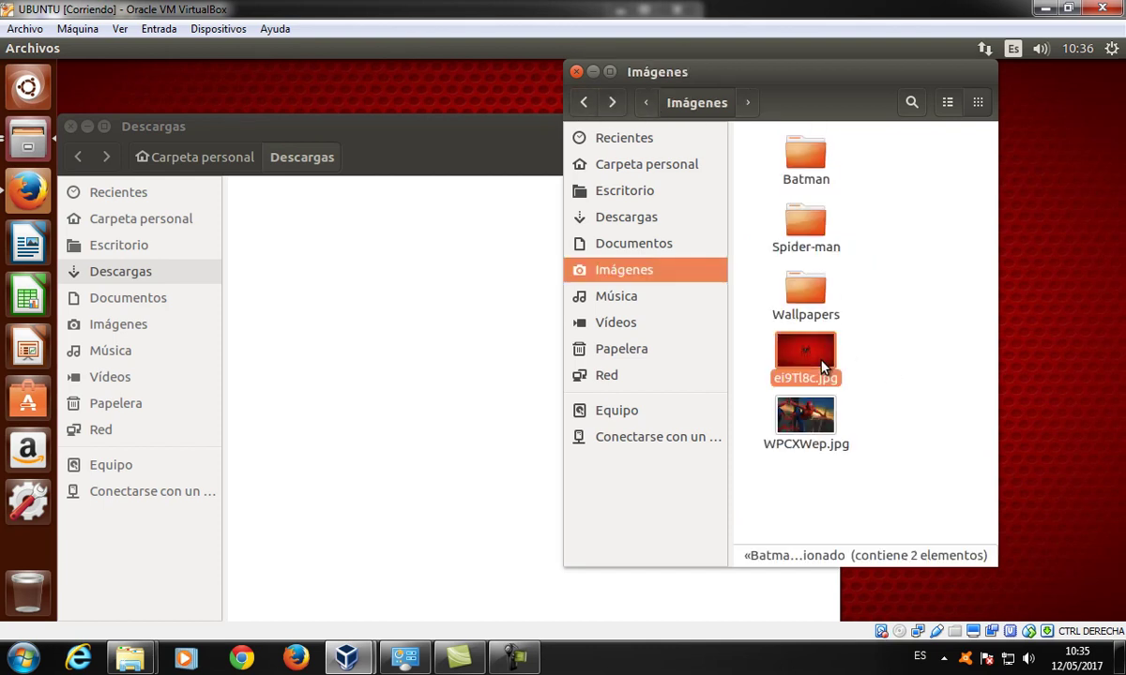
{"action": "left_click", "coordinate": [819, 417]}
{"action": "left_click_drag", "start_coordinate": [802, 366], "coordinate": [809, 240]}
{"action": "left_click_drag", "start_coordinate": [805, 355], "coordinate": [809, 231]}
{"action": "double_click", "coordinate": [811, 237]}
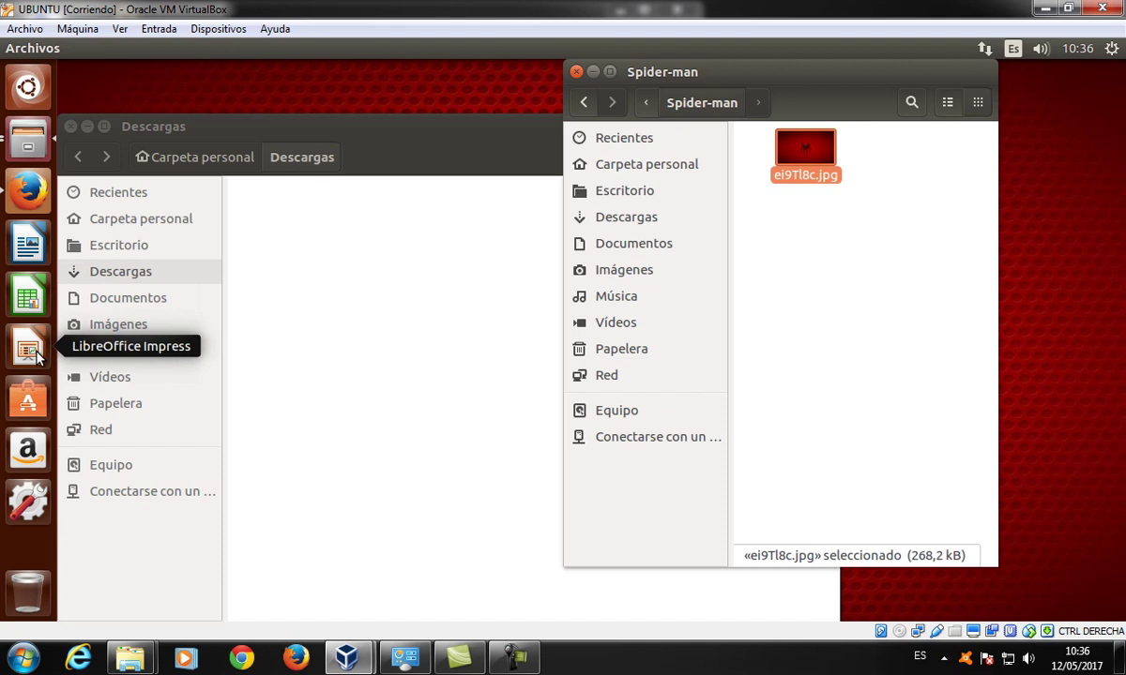
Step: Close the Spider-man and Descargas file manager windows
{"action": "left_click", "coordinate": [576, 71]}
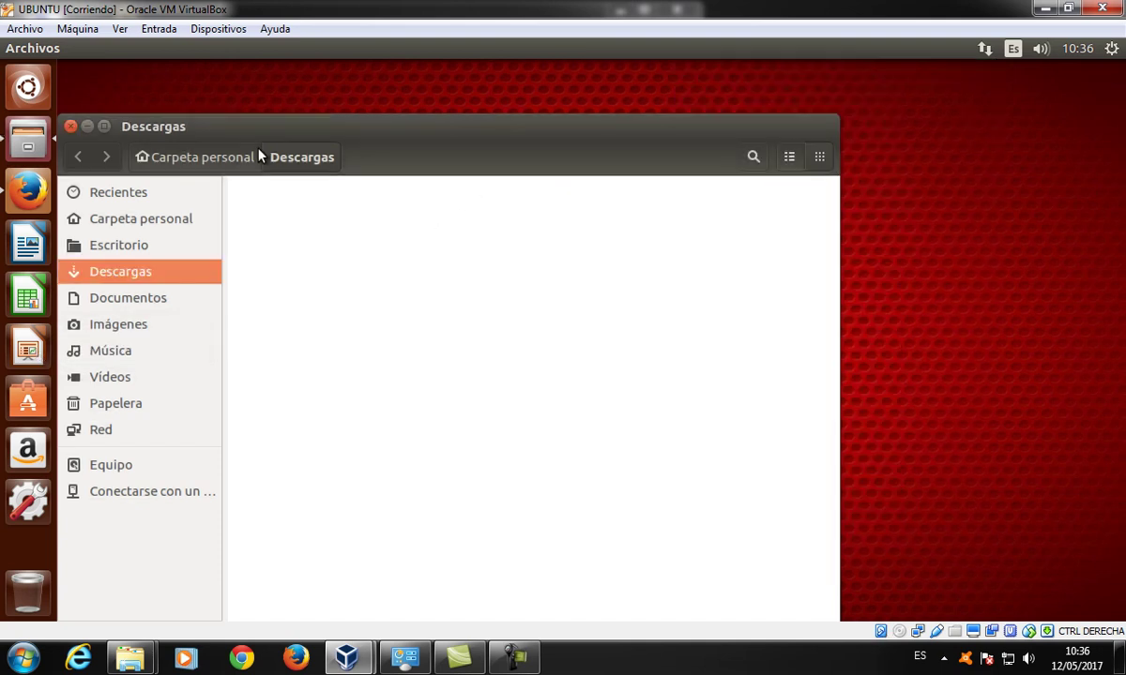
{"action": "left_click", "coordinate": [71, 127]}
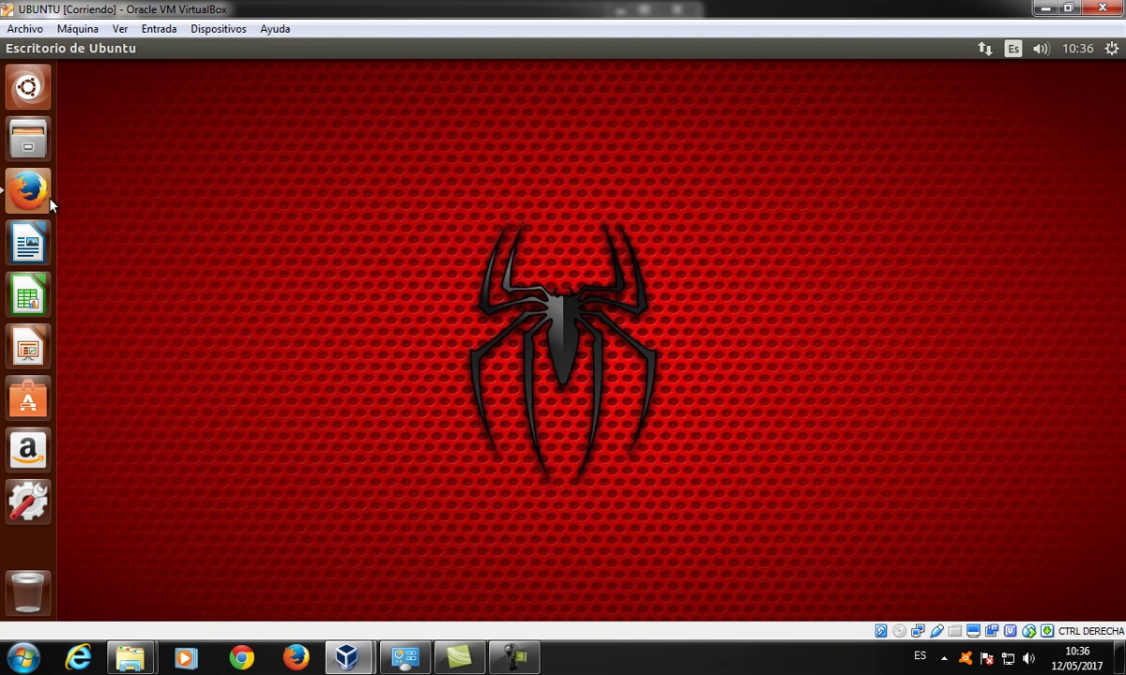
Step: Open the Ubuntu Dash, search the computer for "correo" and clear the query
{"action": "left_click", "coordinate": [28, 88]}
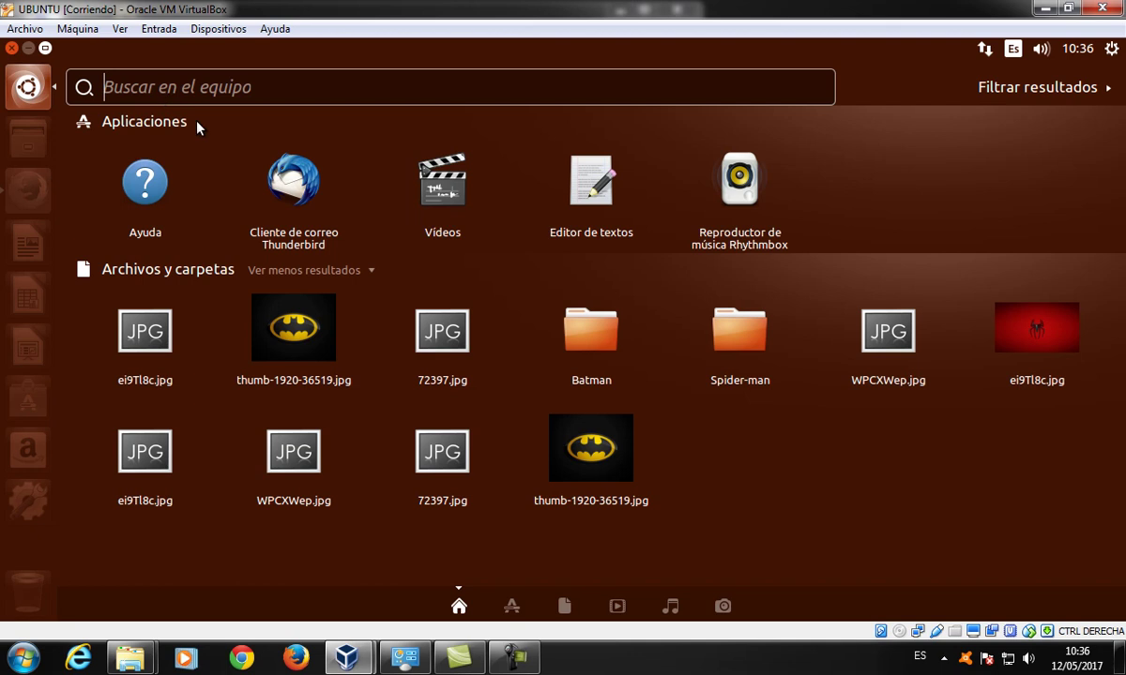
{"action": "type", "text": "corr"}
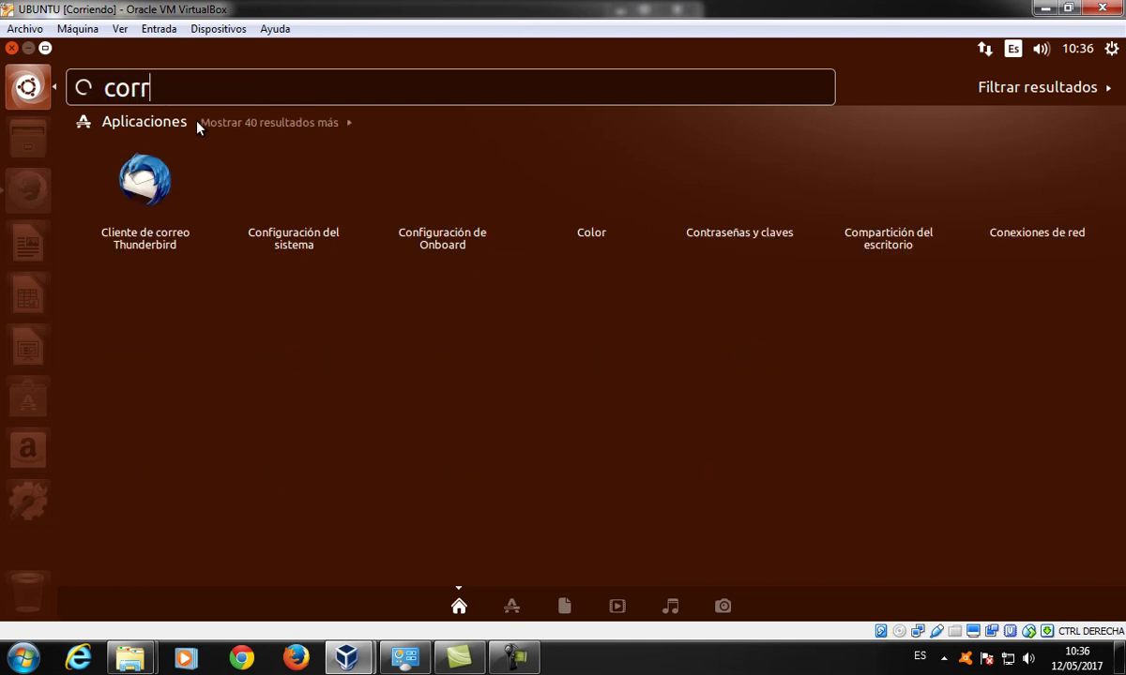
{"action": "type", "text": "eo"}
{"action": "key", "text": "BackSpace"}
{"action": "key", "text": "BackSpace"}
{"action": "key", "text": "BackSpace"}
{"action": "key", "text": "BackSpace"}
{"action": "key", "text": "BackSpace"}
{"action": "key", "text": "BackSpace"}
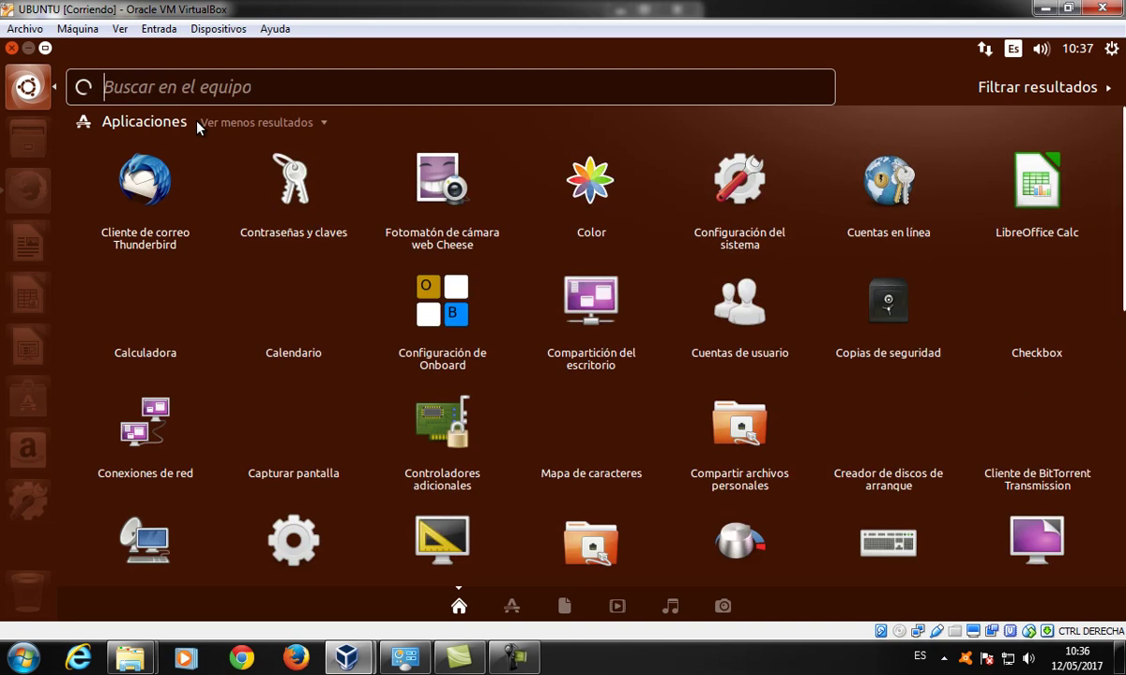
Step: Search the Dash for "draw" and empty the search field again
{"action": "type", "text": "draw"}
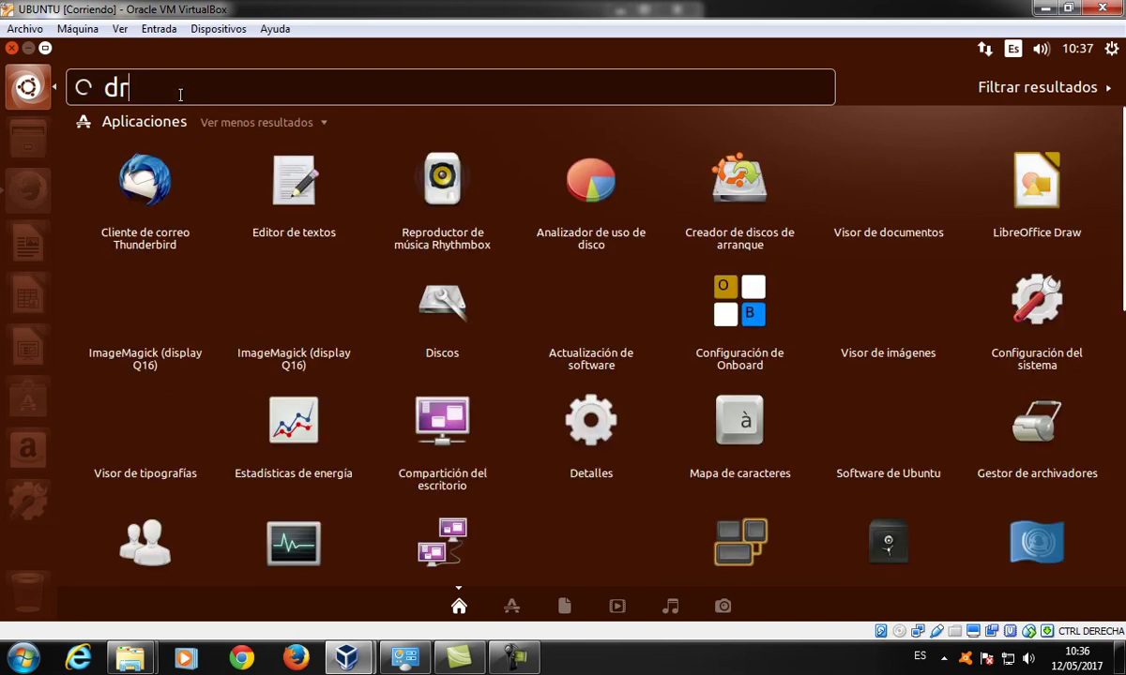
{"action": "key", "text": "BackSpace"}
{"action": "key", "text": "BackSpace"}
{"action": "key", "text": "BackSpace"}
{"action": "key", "text": "BackSpace"}
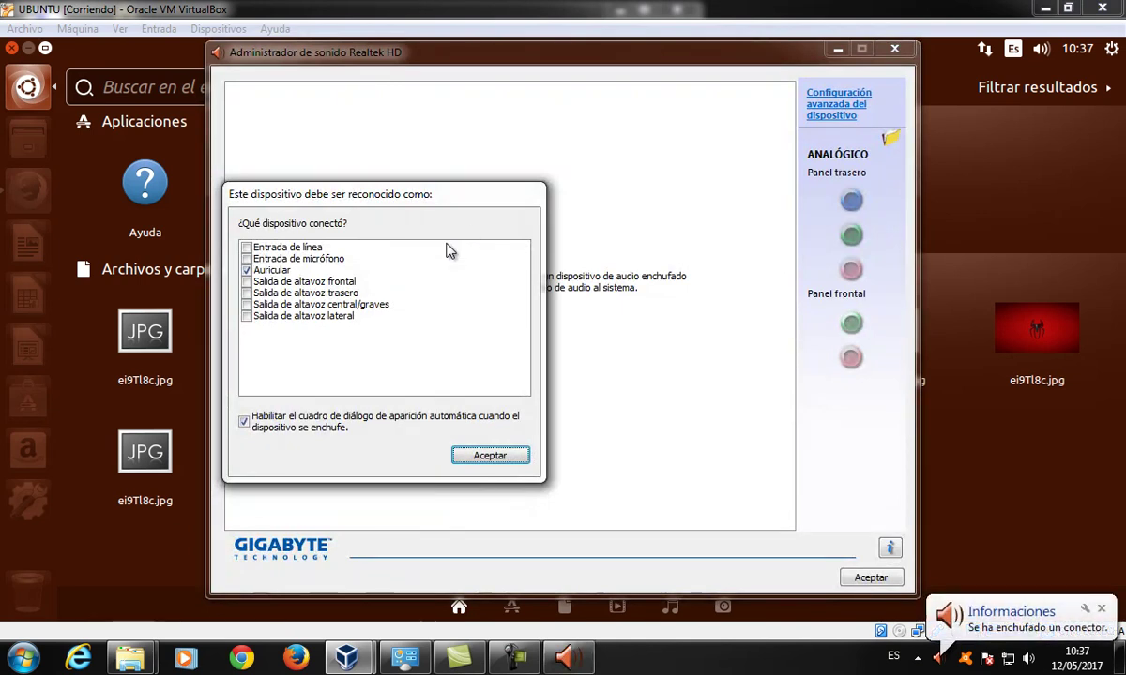
Step: Accept Auricular as the connected audio device, and close the Realtek HD sound manager and the Dash
{"action": "left_click", "coordinate": [495, 456]}
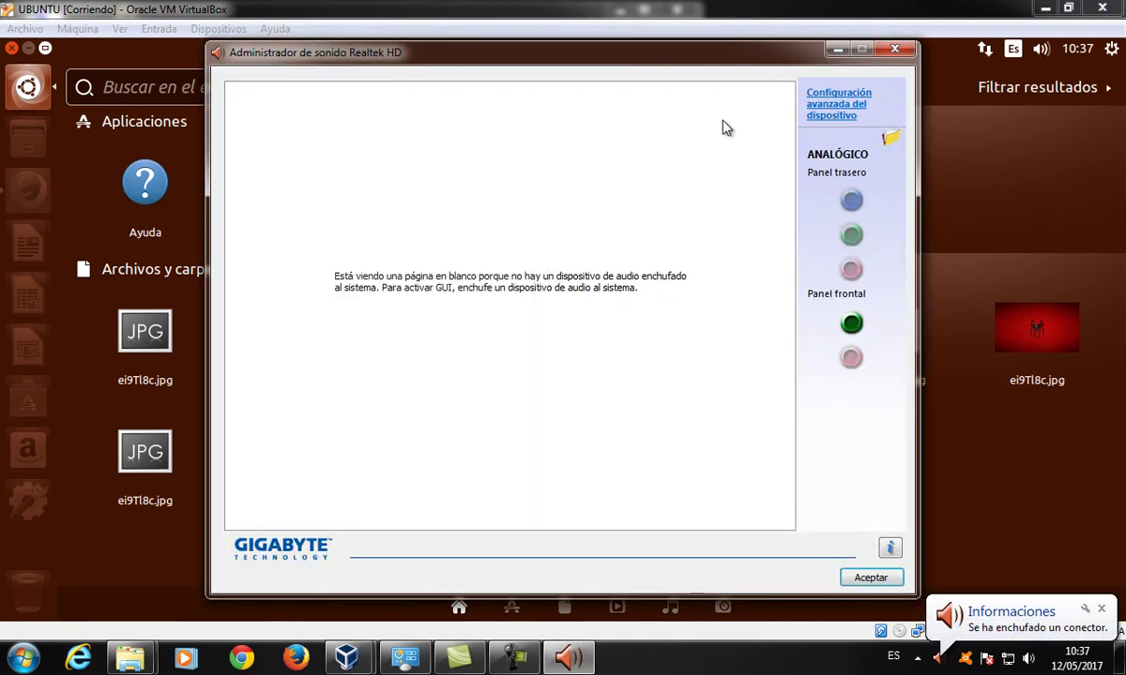
{"action": "left_click", "coordinate": [883, 51]}
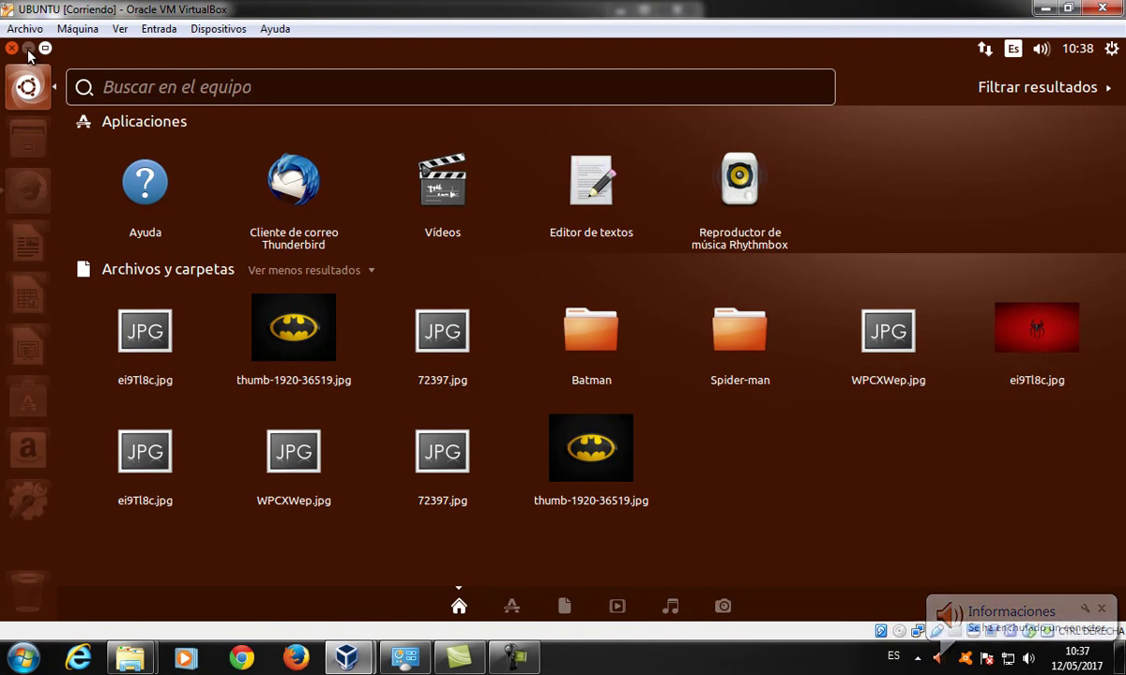
{"action": "left_click", "coordinate": [13, 48]}
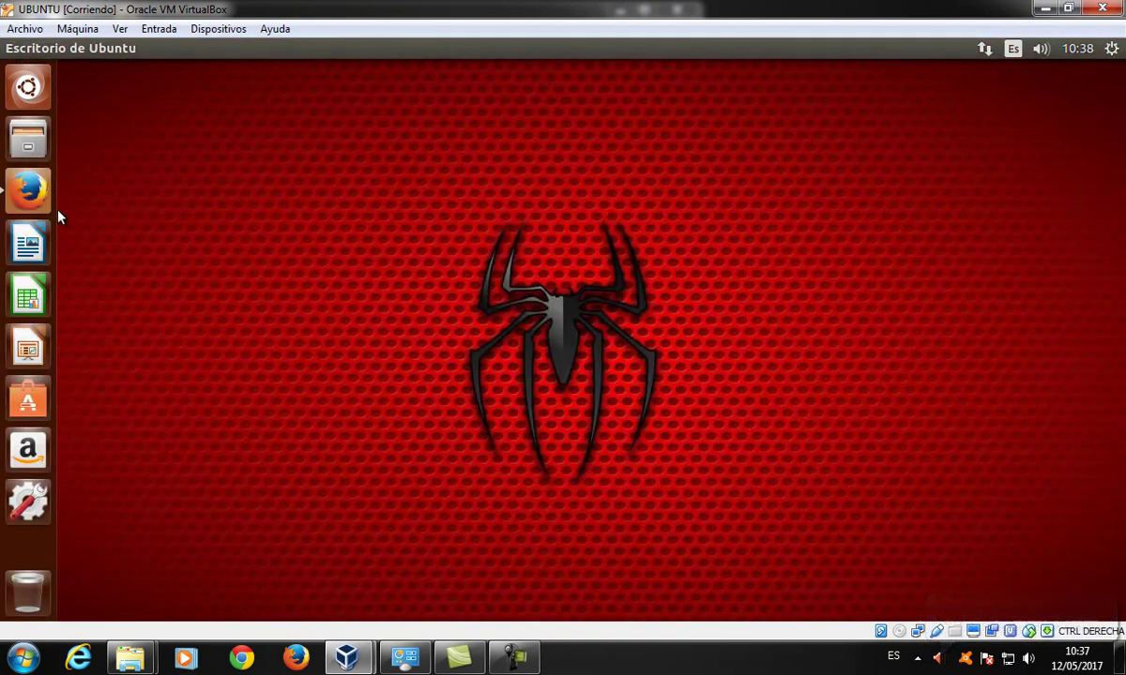
Step: Switch to Firefox and load youtube.com in place of the Batman wallpaper search page
{"action": "left_click", "coordinate": [31, 204]}
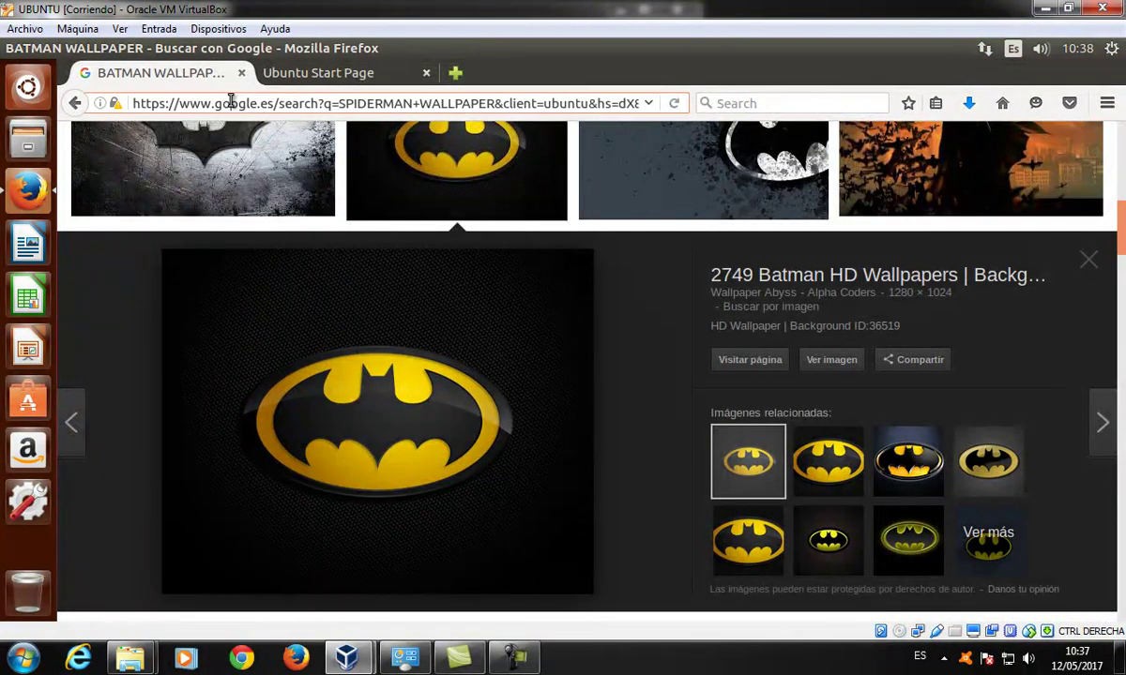
{"action": "key", "text": "End"}
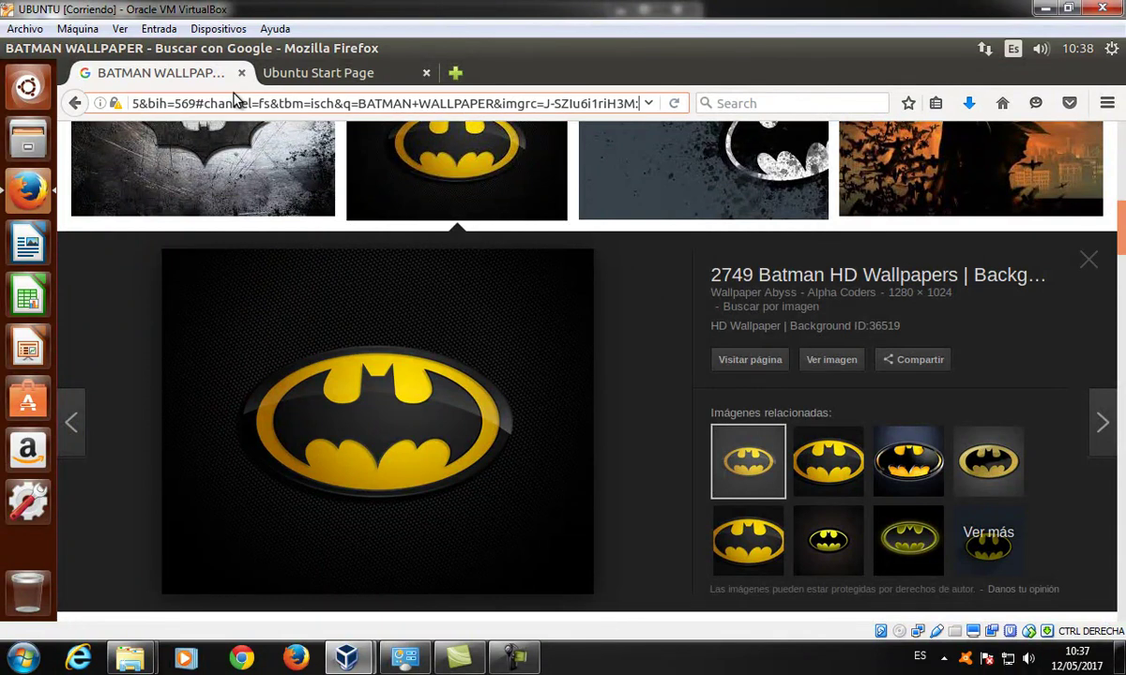
{"action": "left_click", "coordinate": [234, 101]}
{"action": "type", "text": "youtube.co"}
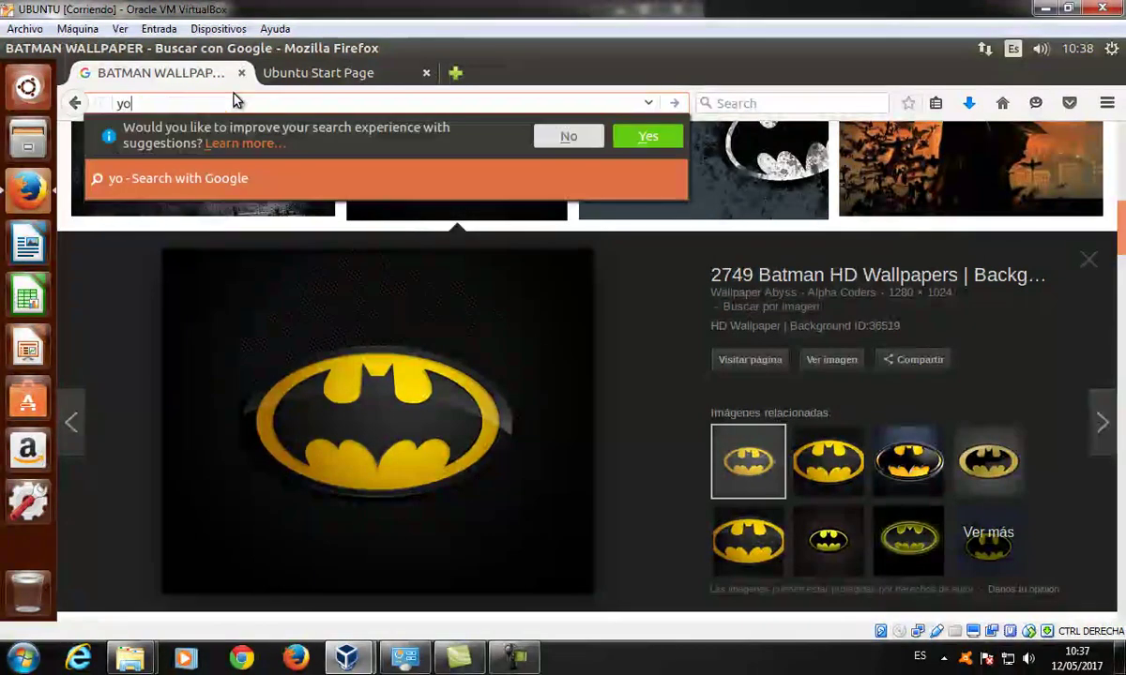
{"action": "type", "text": "m"}
{"action": "key", "text": "Return"}
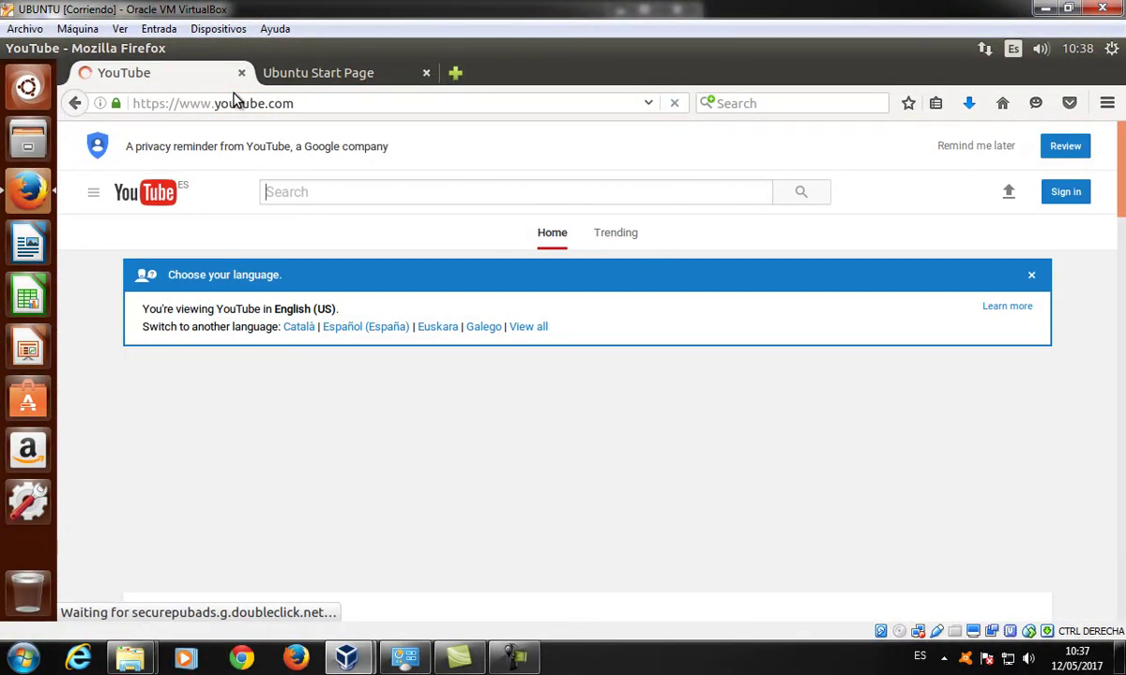
Step: Search YouTube for "guardians of the galaxy inferno" and open marvelVEVO's Guardians Inferno video
{"action": "left_click", "coordinate": [305, 192]}
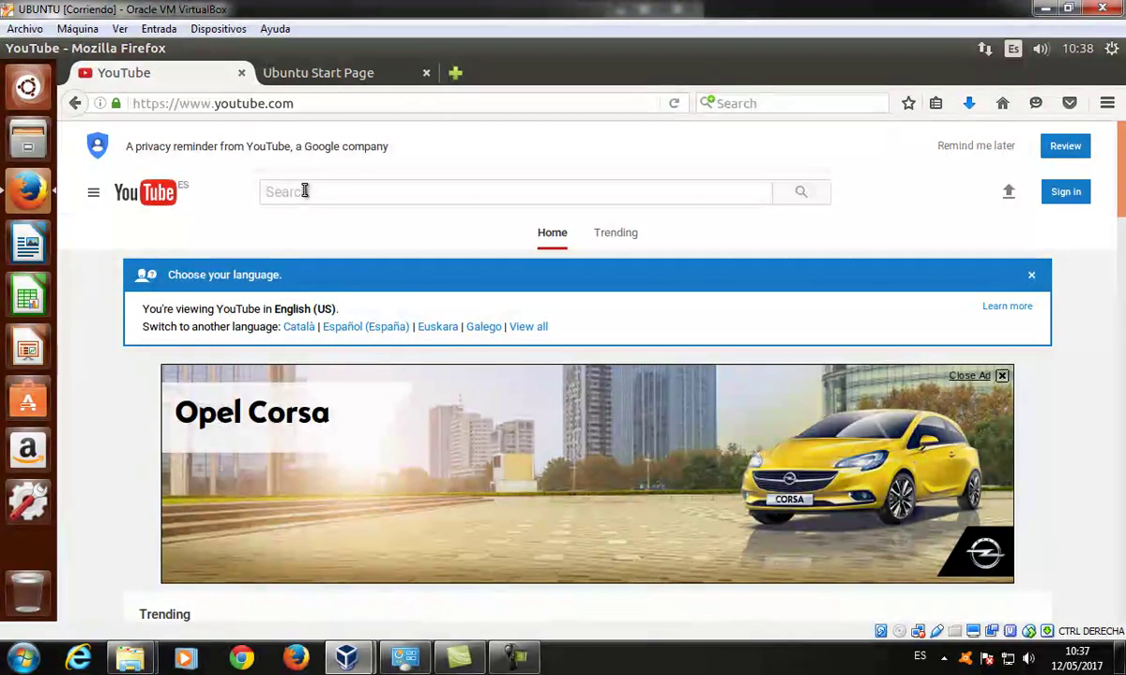
{"action": "type", "text": "guard"}
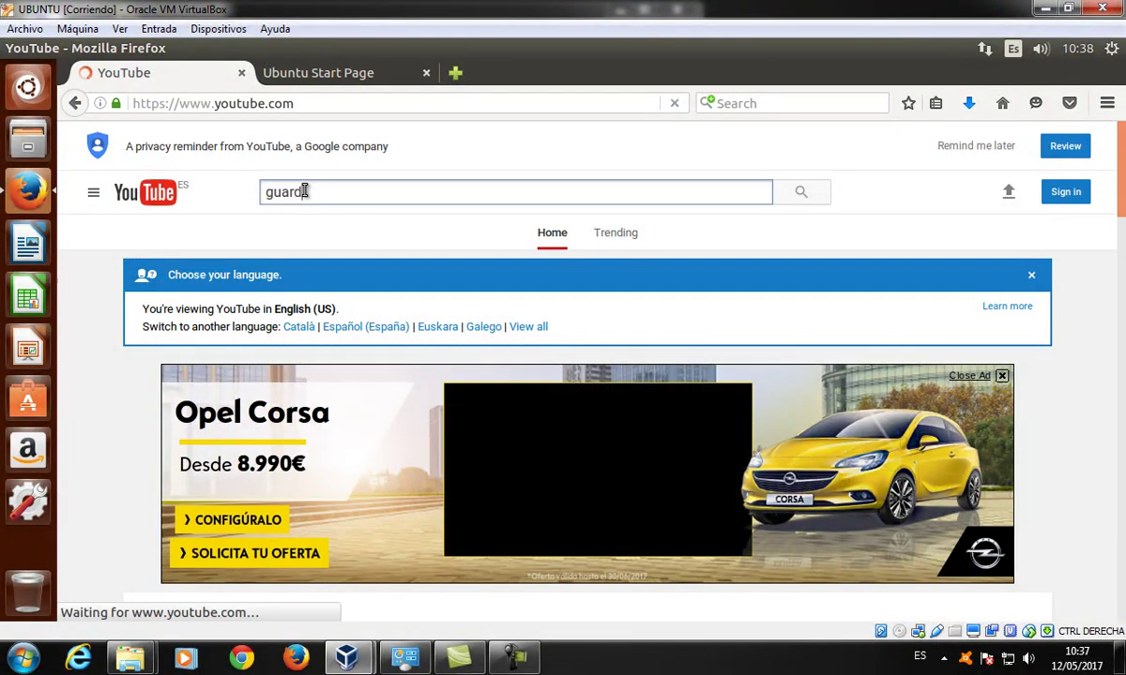
{"action": "type", "text": "ians of the galax"}
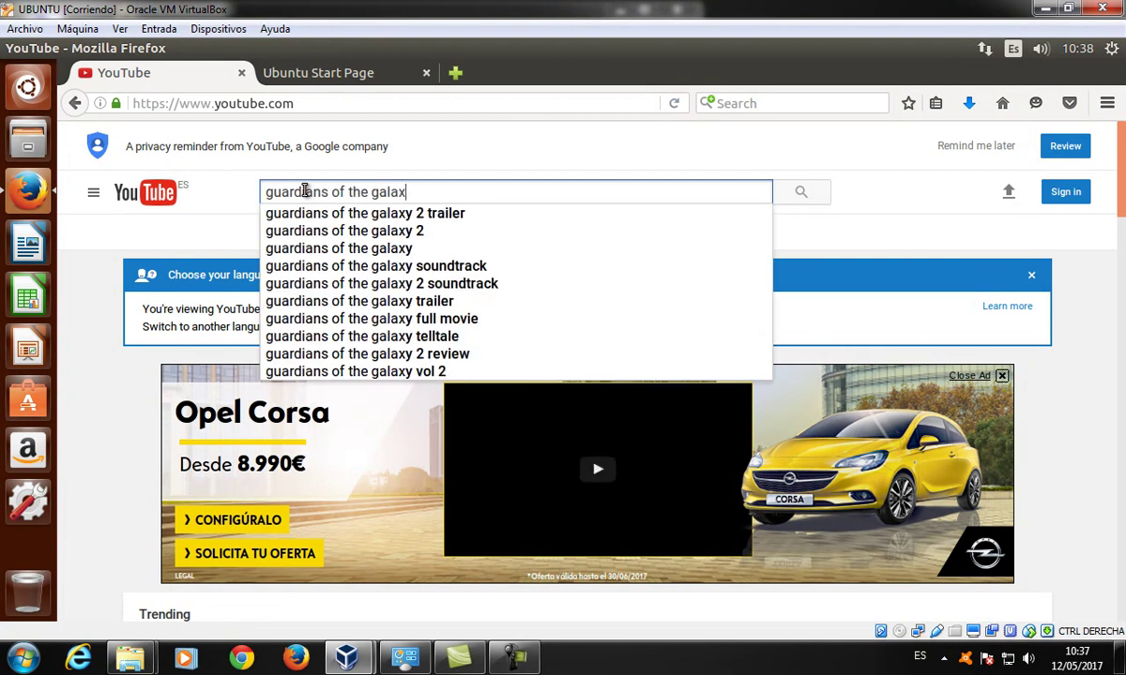
{"action": "type", "text": "y inferno"}
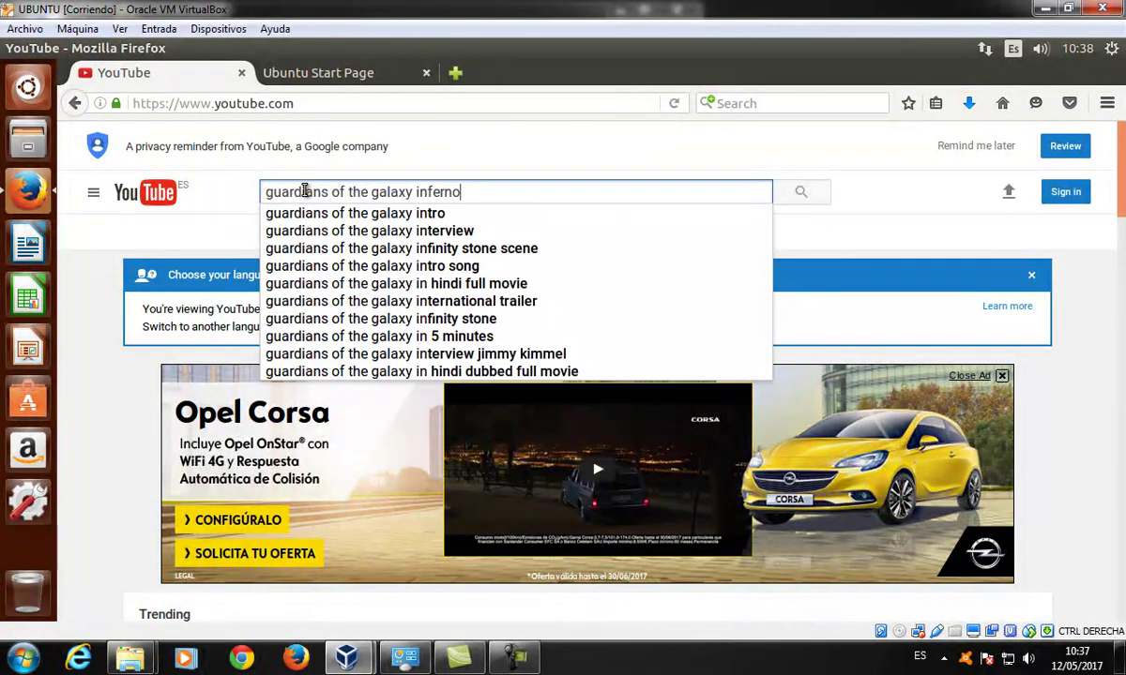
{"action": "key", "text": "Return"}
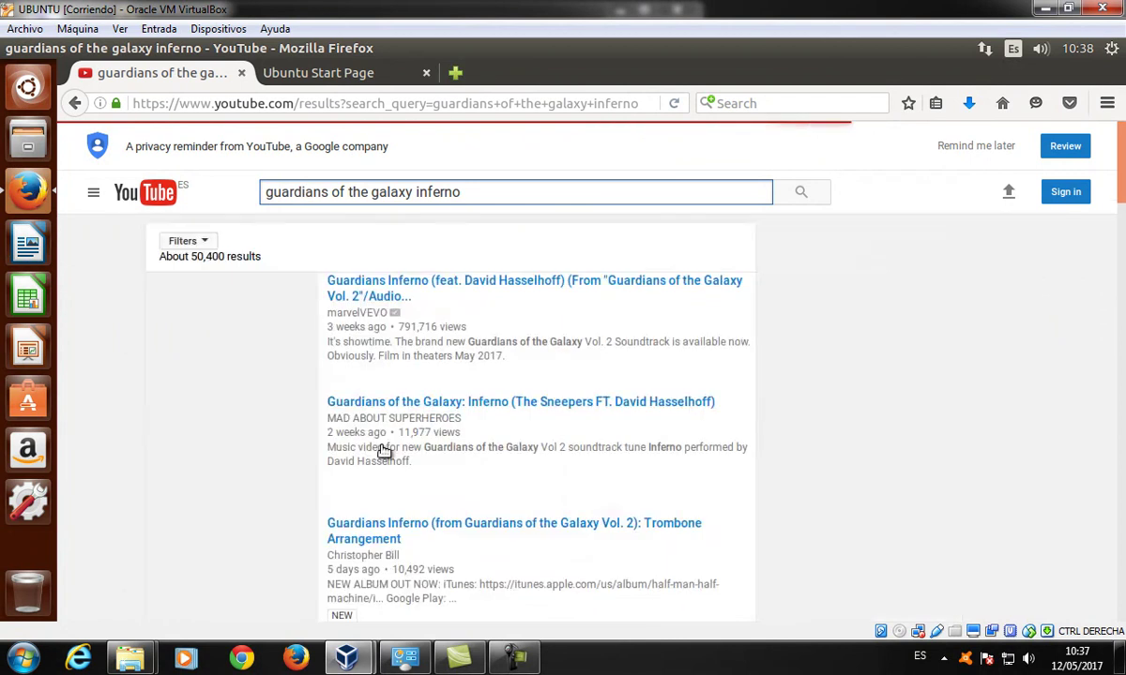
{"action": "left_click", "coordinate": [610, 293]}
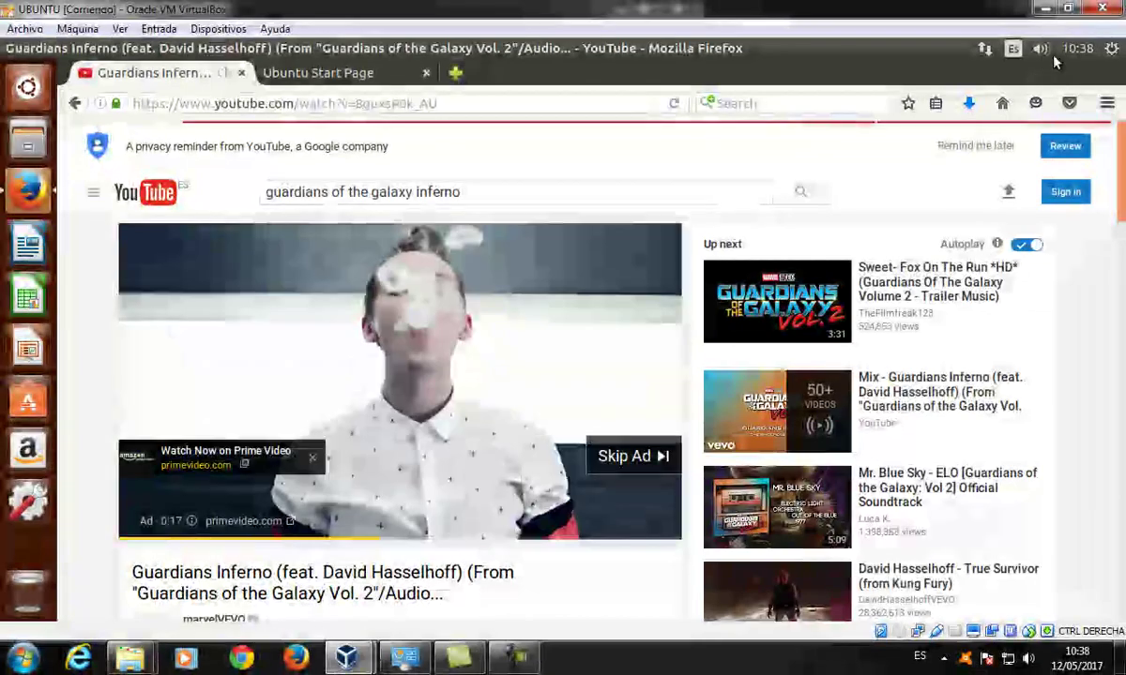
Step: Open the Ubuntu sound settings, examine the input devices and return to the output device settings
{"action": "left_click", "coordinate": [1041, 50]}
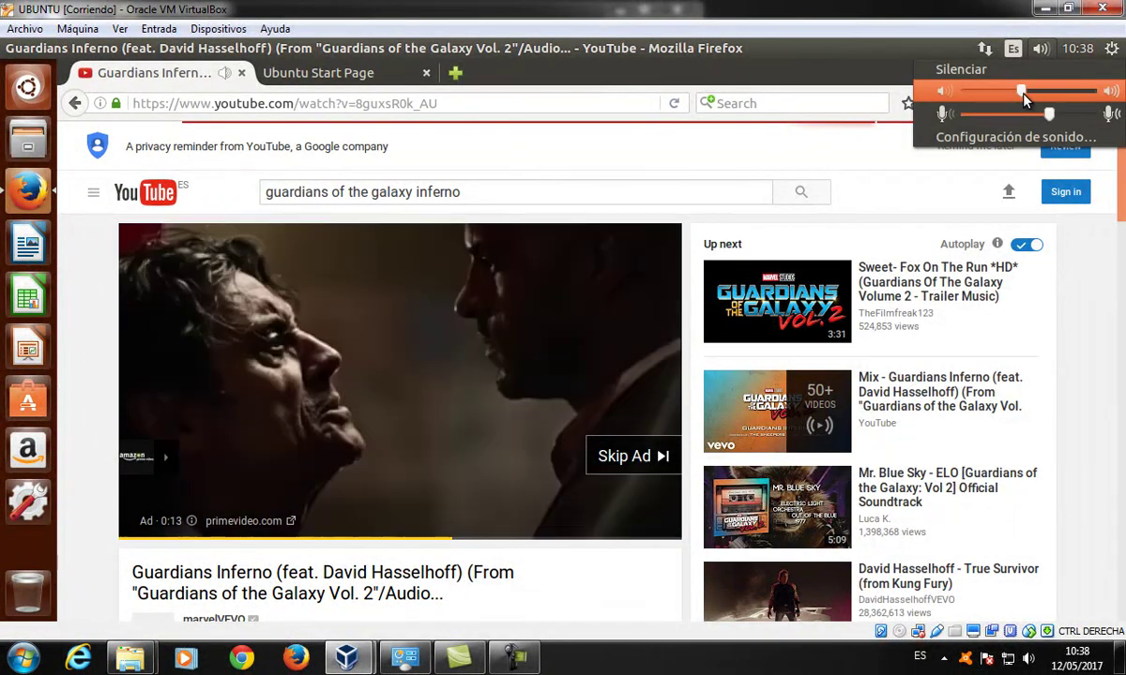
{"action": "left_click", "coordinate": [1032, 143]}
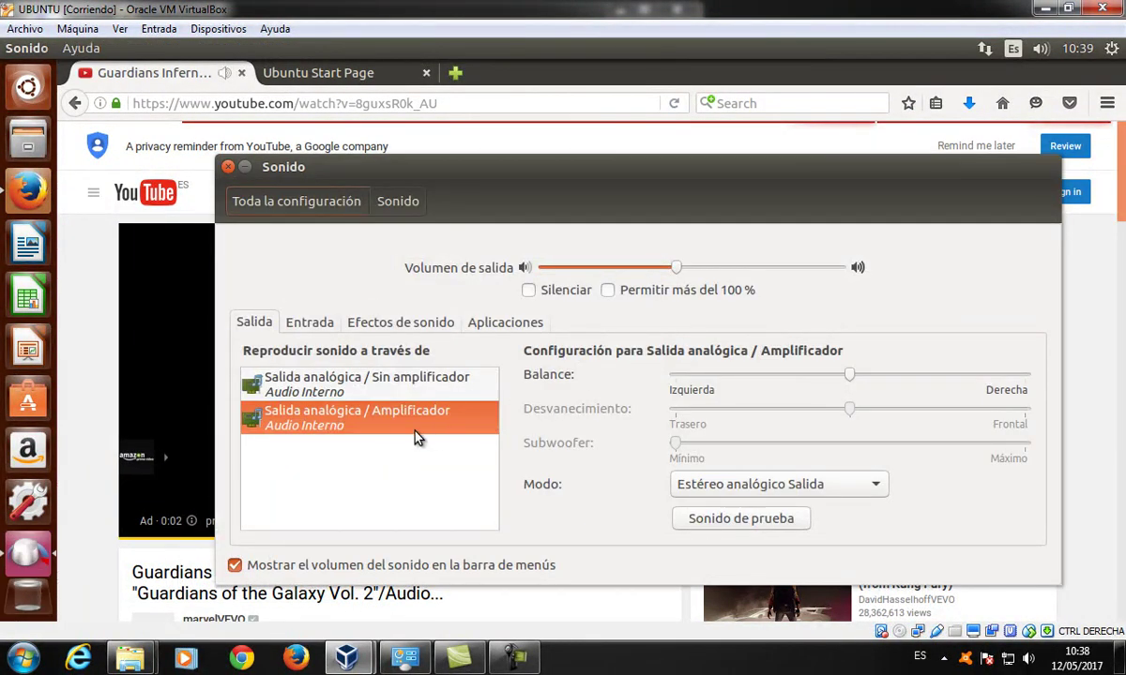
{"action": "left_click", "coordinate": [317, 324]}
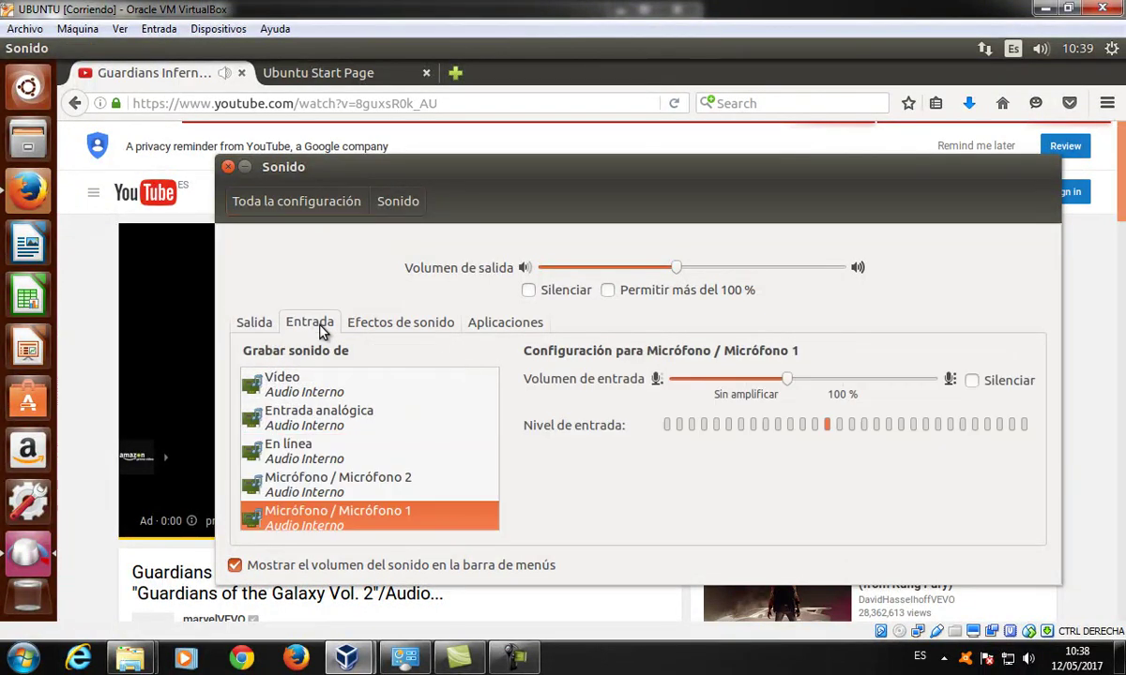
{"action": "left_click", "coordinate": [256, 323]}
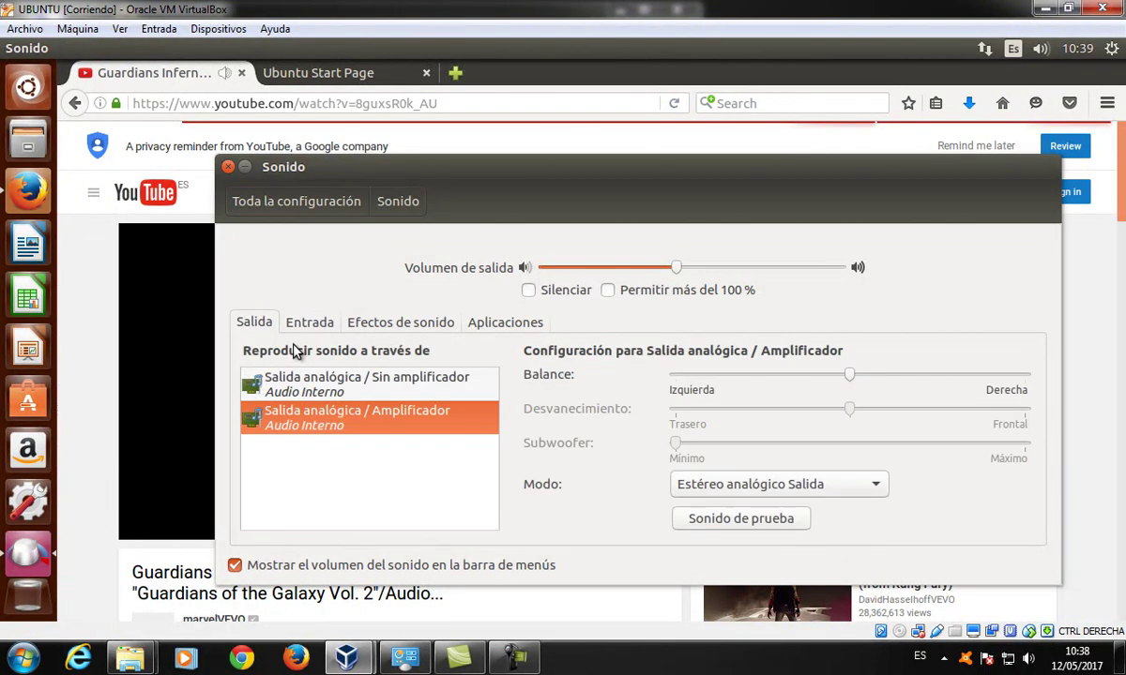
Step: Set Ubuntu's sound output to Salida analógica / Sin amplificador, return to the YouTube page and check the system volume levels
{"action": "left_click", "coordinate": [337, 394]}
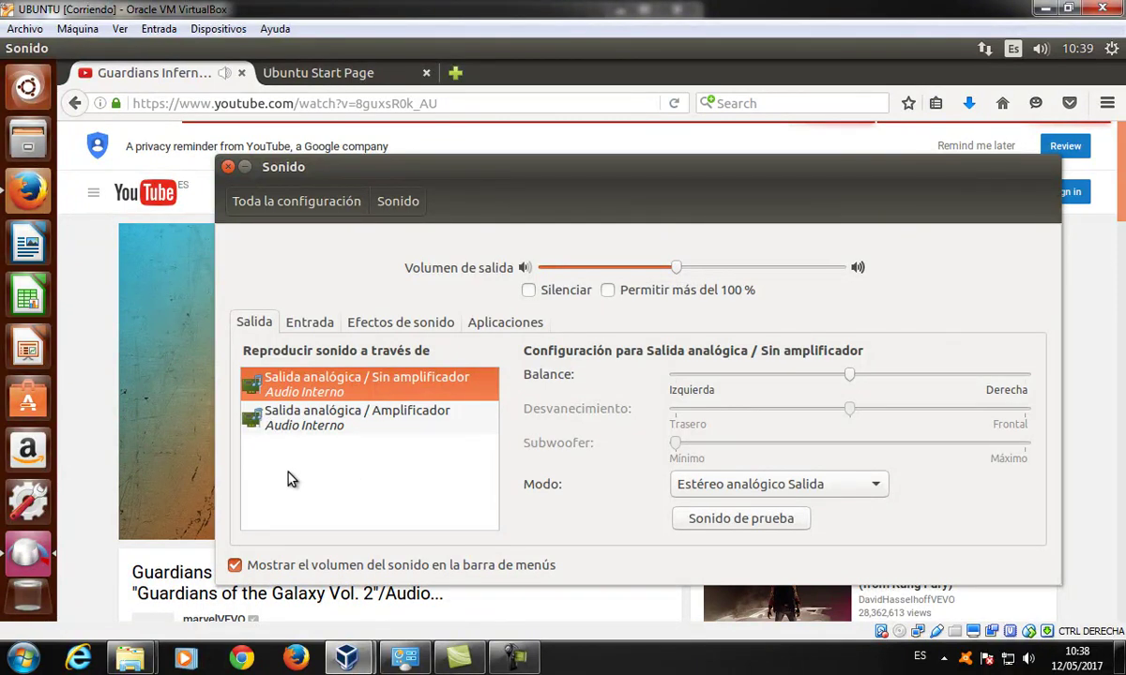
{"action": "left_click", "coordinate": [94, 437]}
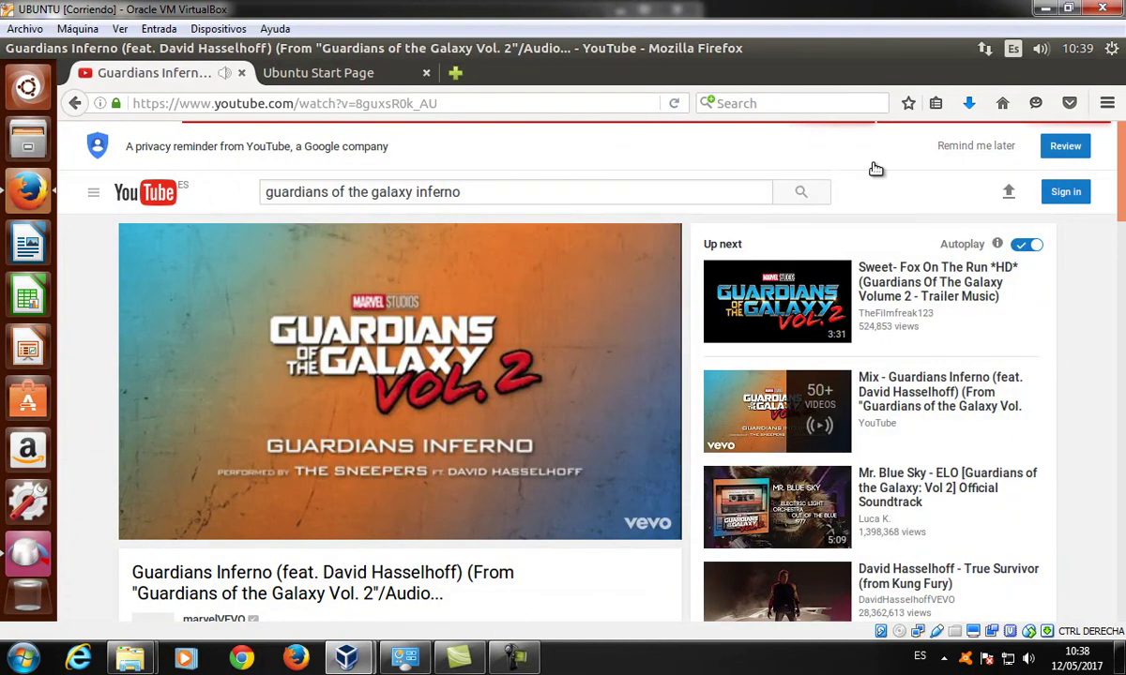
{"action": "left_click", "coordinate": [1043, 48]}
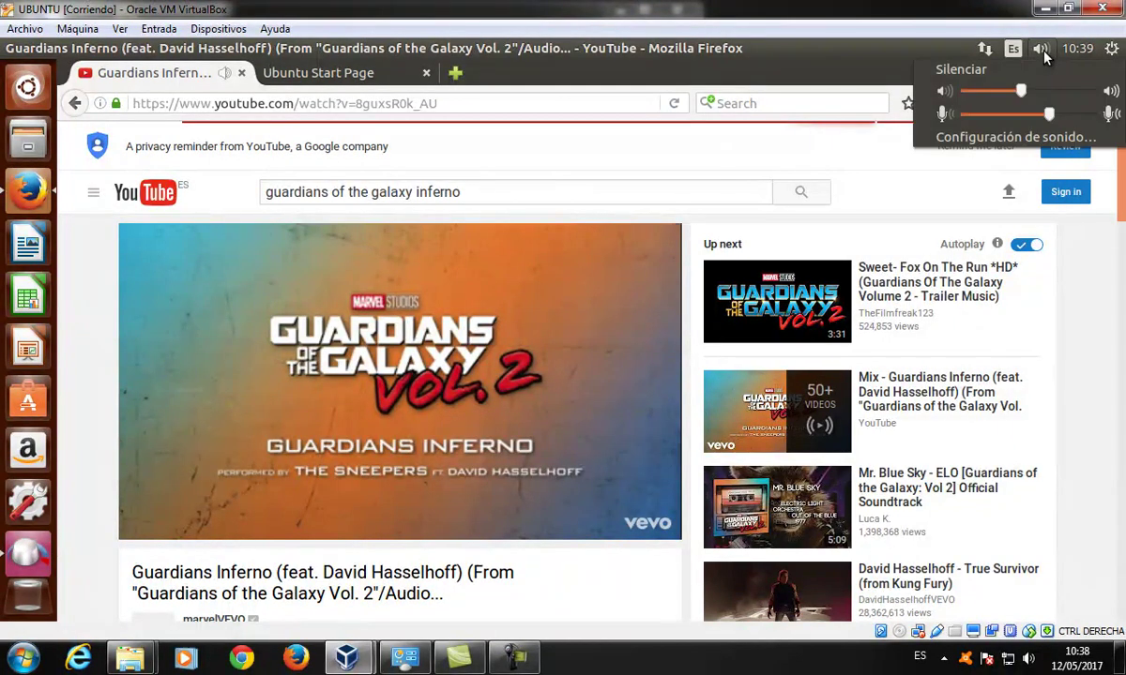
{"action": "left_click", "coordinate": [1031, 145]}
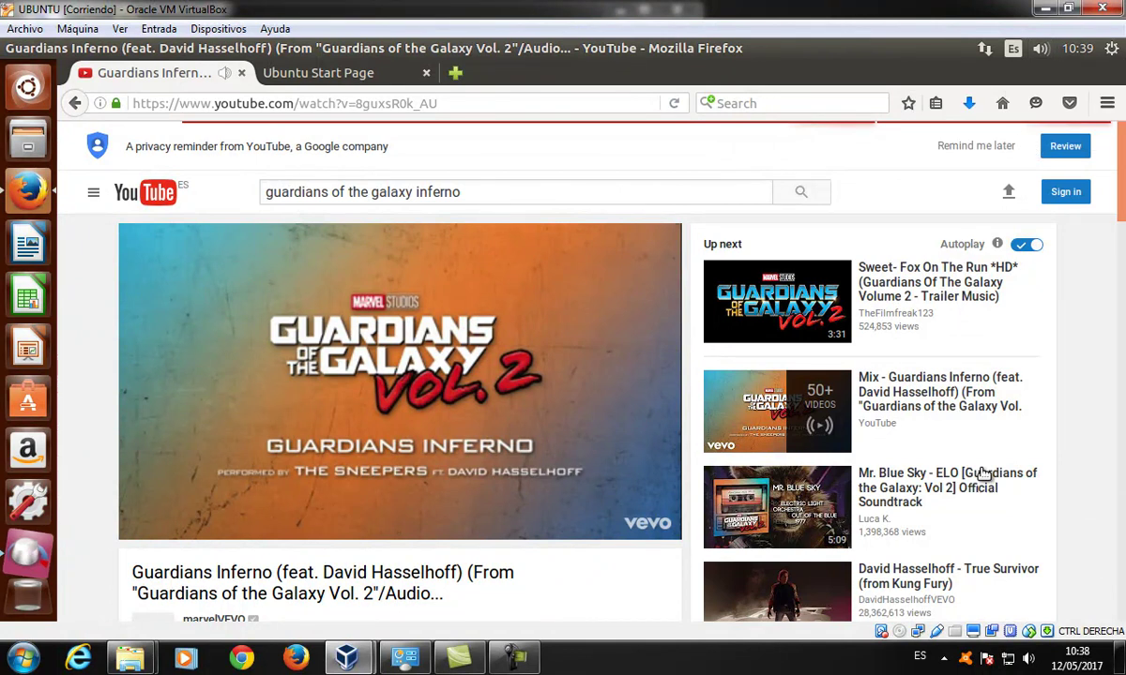
Step: Make the Realtek High Definition Audio speakers the default Windows playback device, and return to the YouTube page in Ubuntu
{"action": "right_click", "coordinate": [1029, 662]}
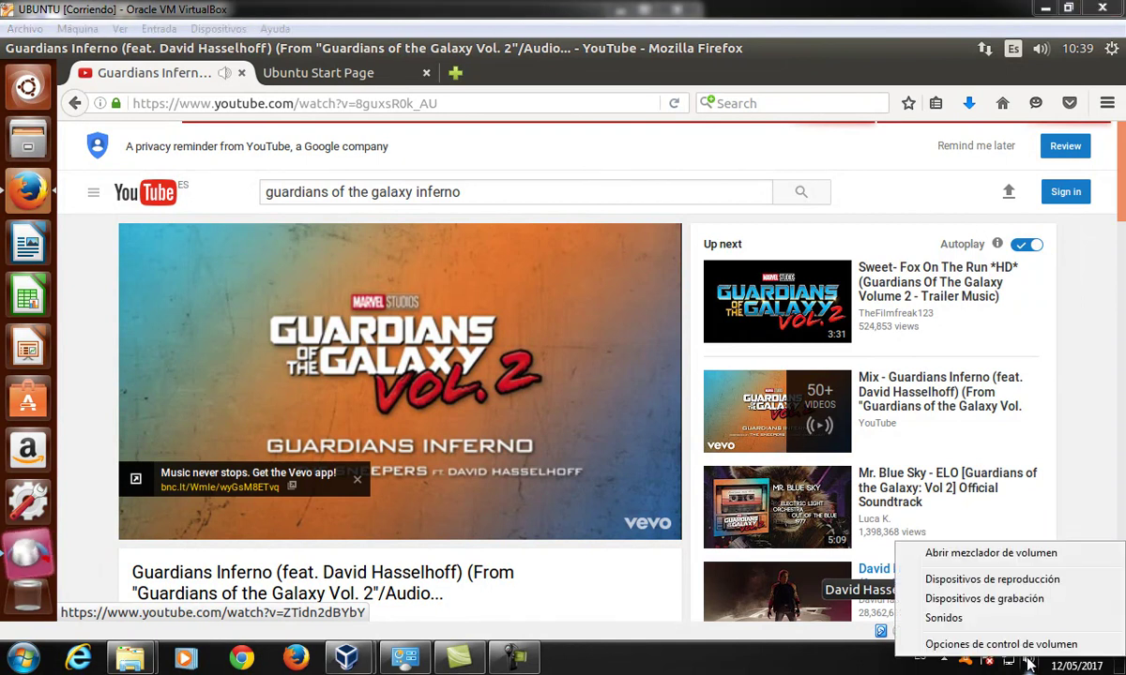
{"action": "left_click", "coordinate": [1030, 586]}
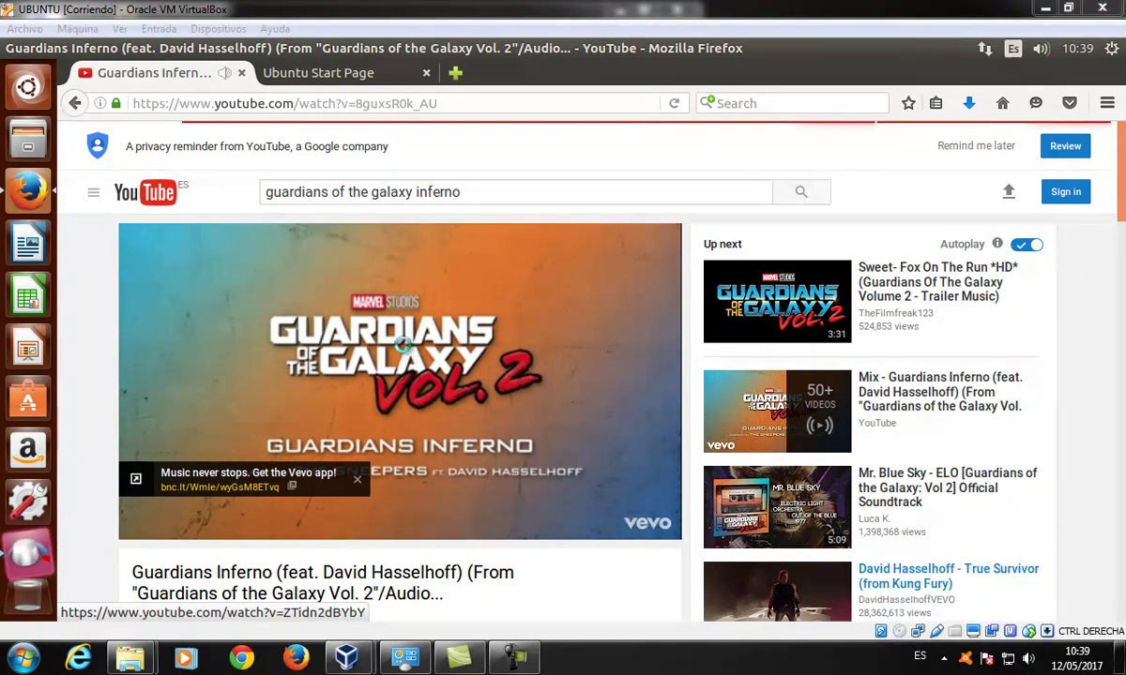
{"action": "left_click", "coordinate": [169, 218]}
{"action": "right_click", "coordinate": [226, 216]}
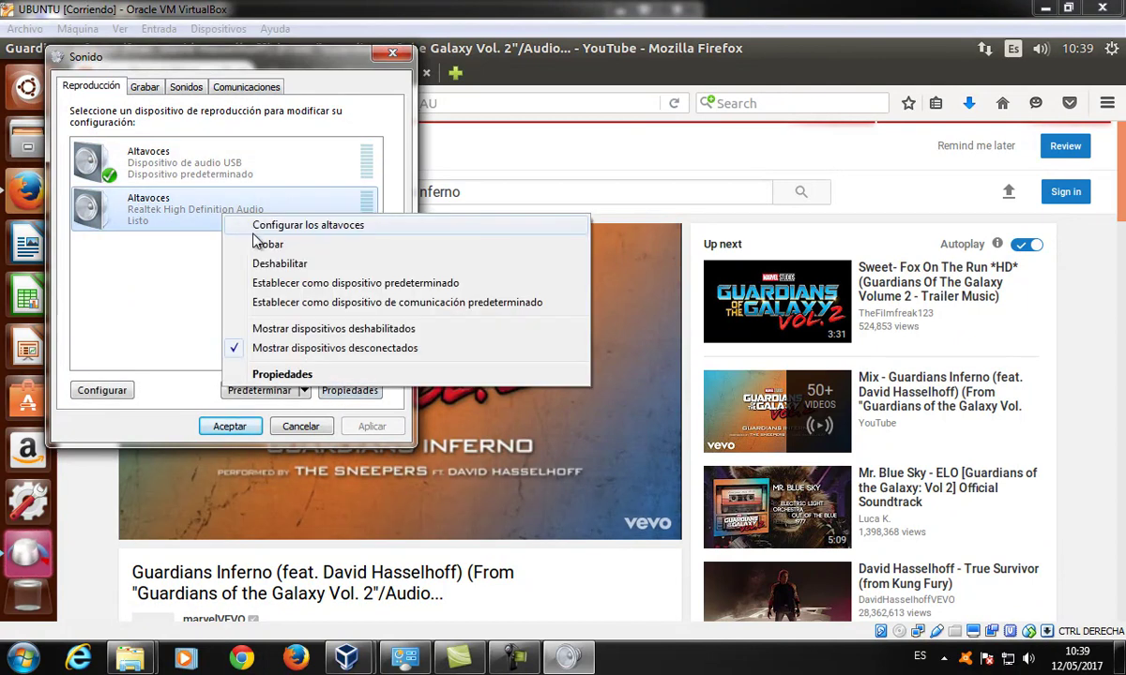
{"action": "left_click", "coordinate": [246, 284]}
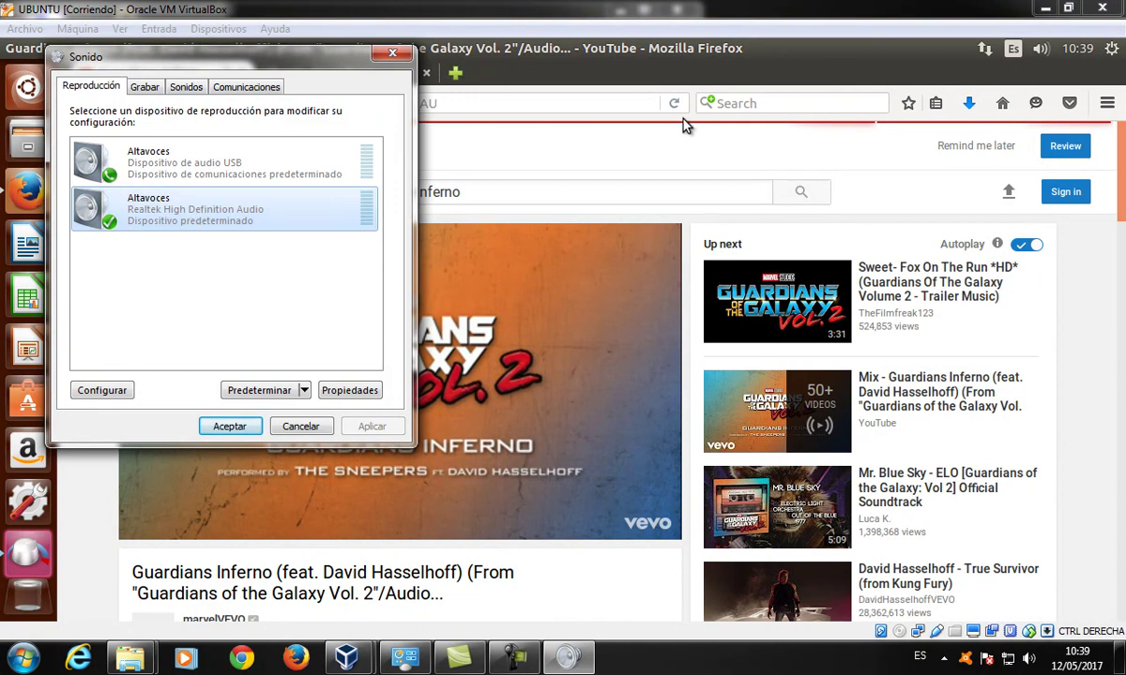
{"action": "left_click", "coordinate": [711, 49]}
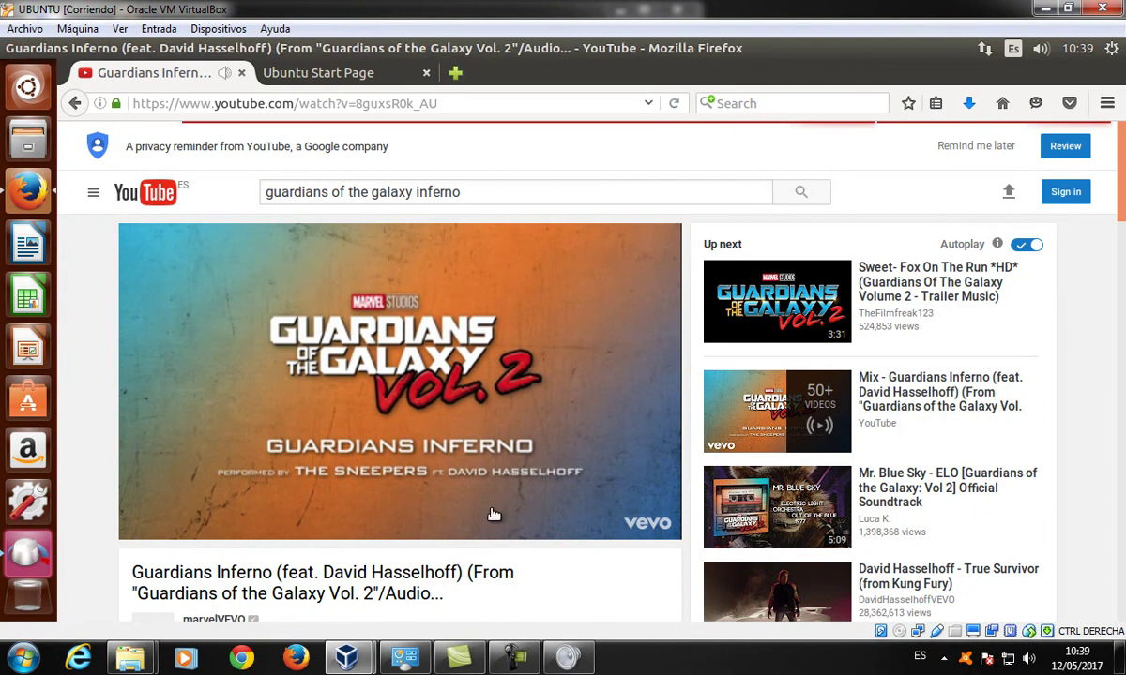
Step: Raise the Windows playback volume of the first output device to maximum and return to the video
{"action": "left_click", "coordinate": [1030, 658]}
{"action": "left_click_drag", "start_coordinate": [1004, 482], "coordinate": [1003, 434]}
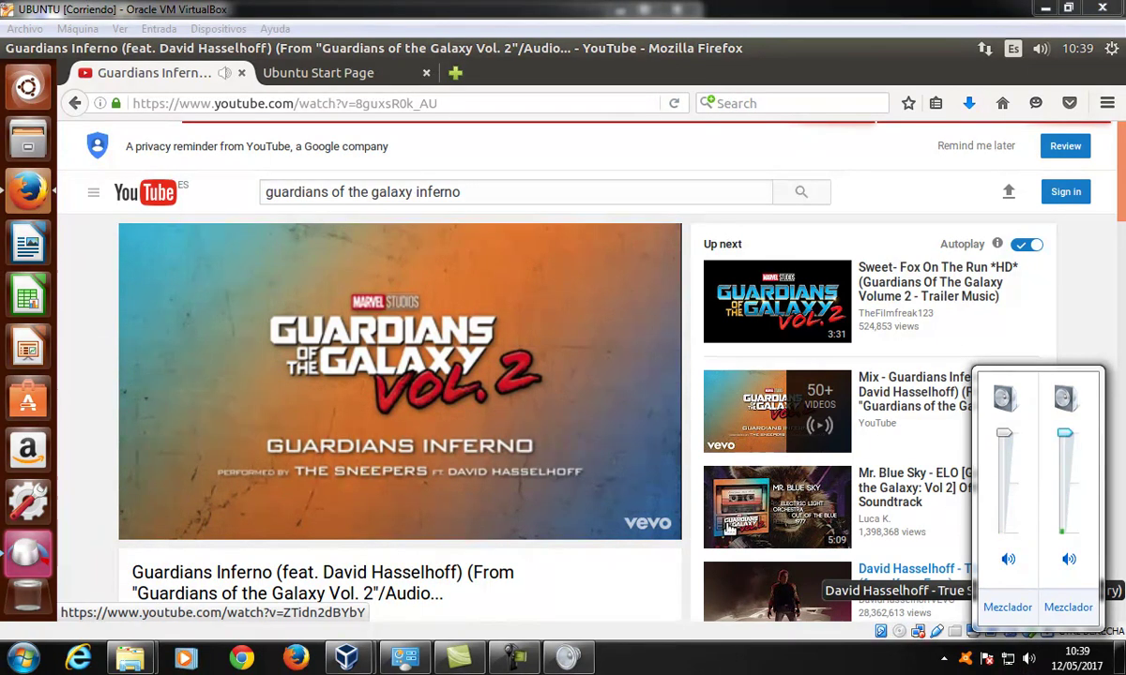
{"action": "left_click", "coordinate": [101, 470]}
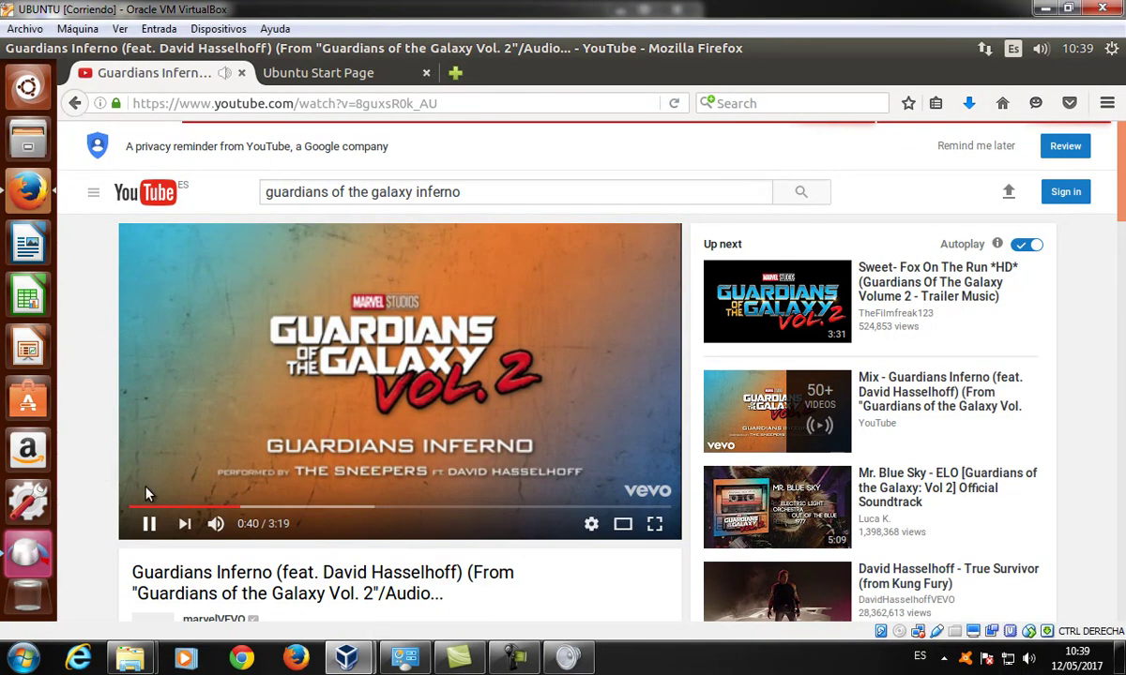
Step: Mute and unmute the Guardians Inferno video to test its sound, and pause the playback
{"action": "left_click", "coordinate": [217, 527]}
{"action": "left_click", "coordinate": [217, 527]}
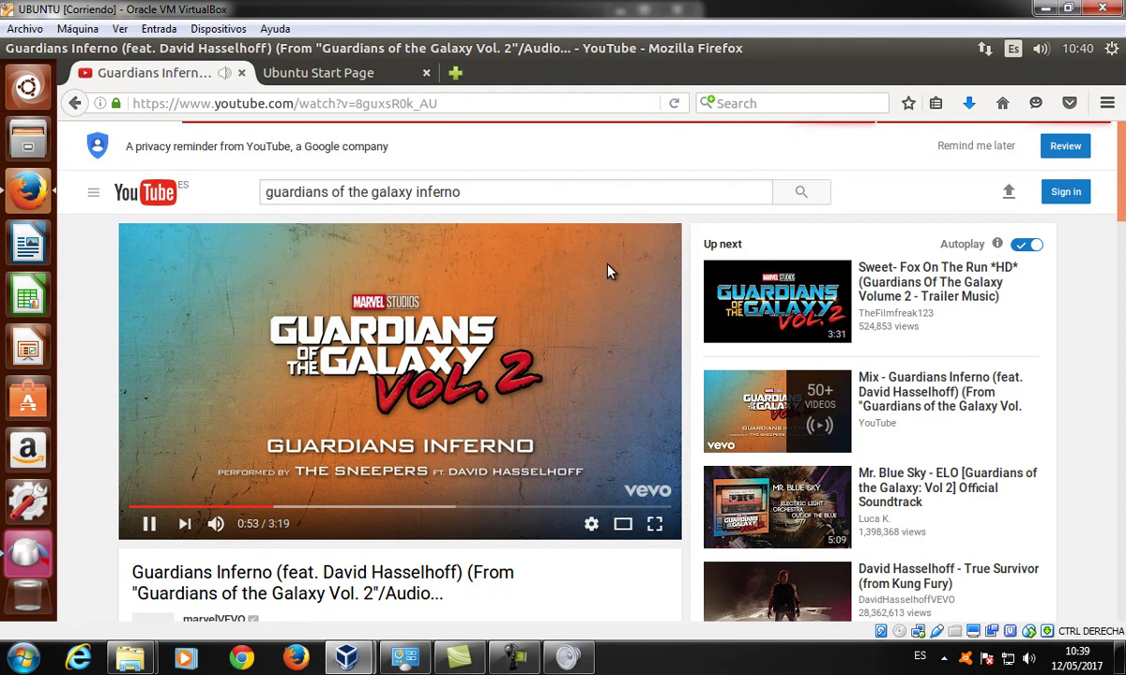
{"action": "key", "text": "space"}
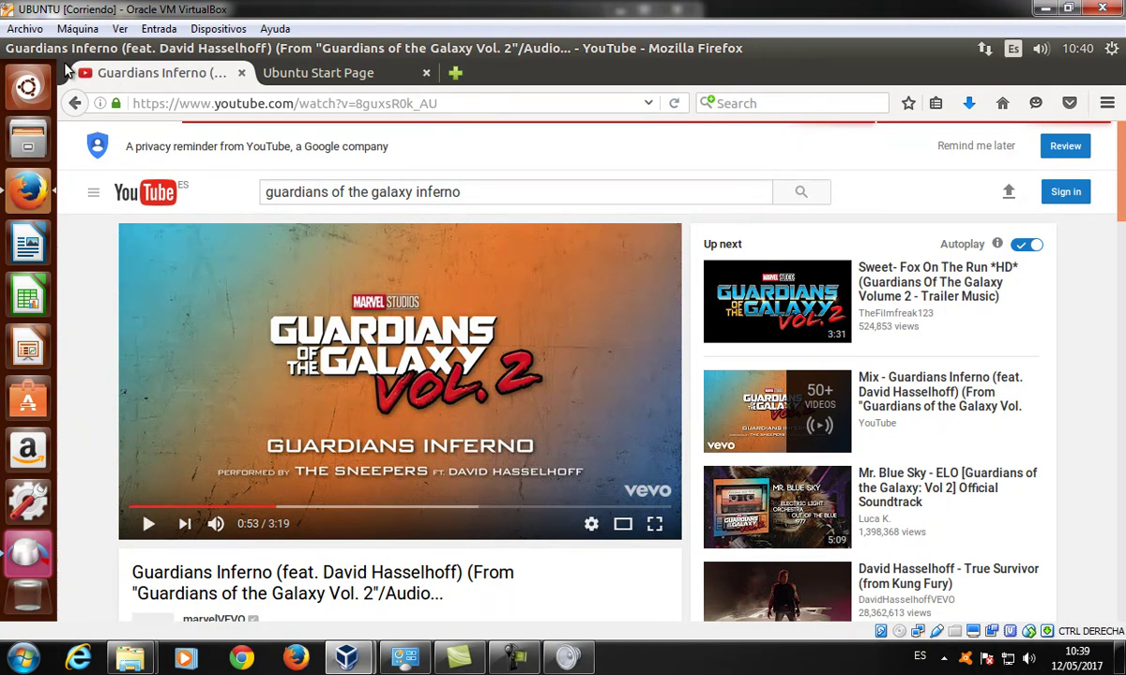
Step: Minimize the Firefox window and close the Ubuntu sound settings to clear the desktop
{"action": "mouse_move", "coordinate": [114, 55]}
{"action": "left_click", "coordinate": [29, 48]}
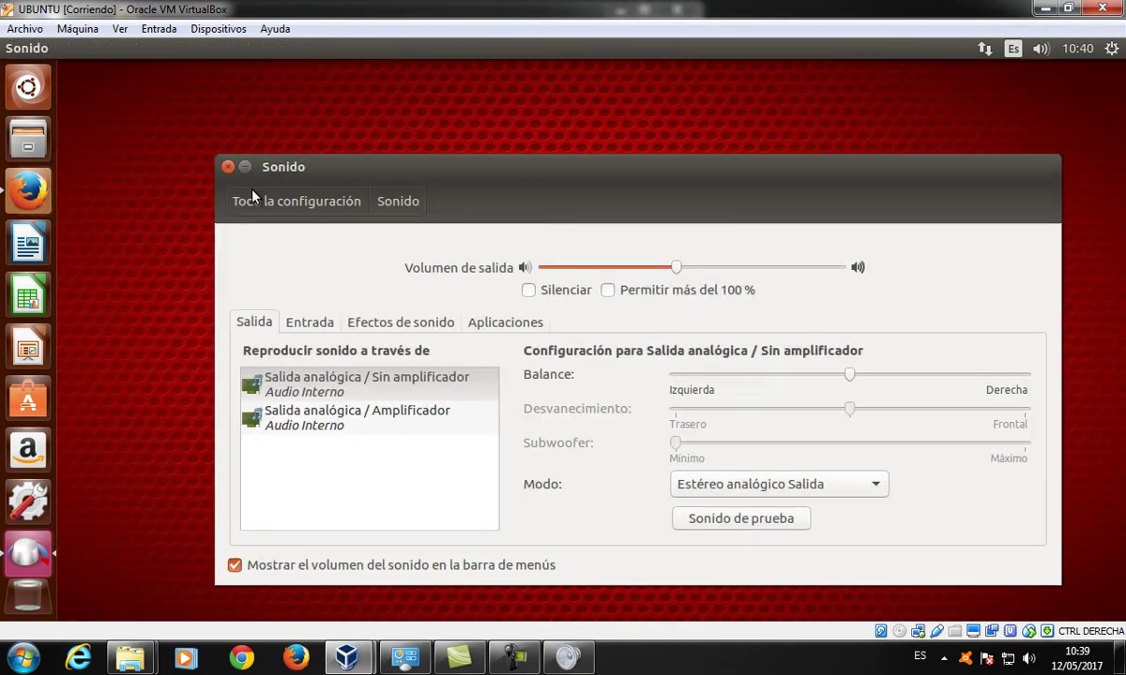
{"action": "left_click", "coordinate": [228, 167]}
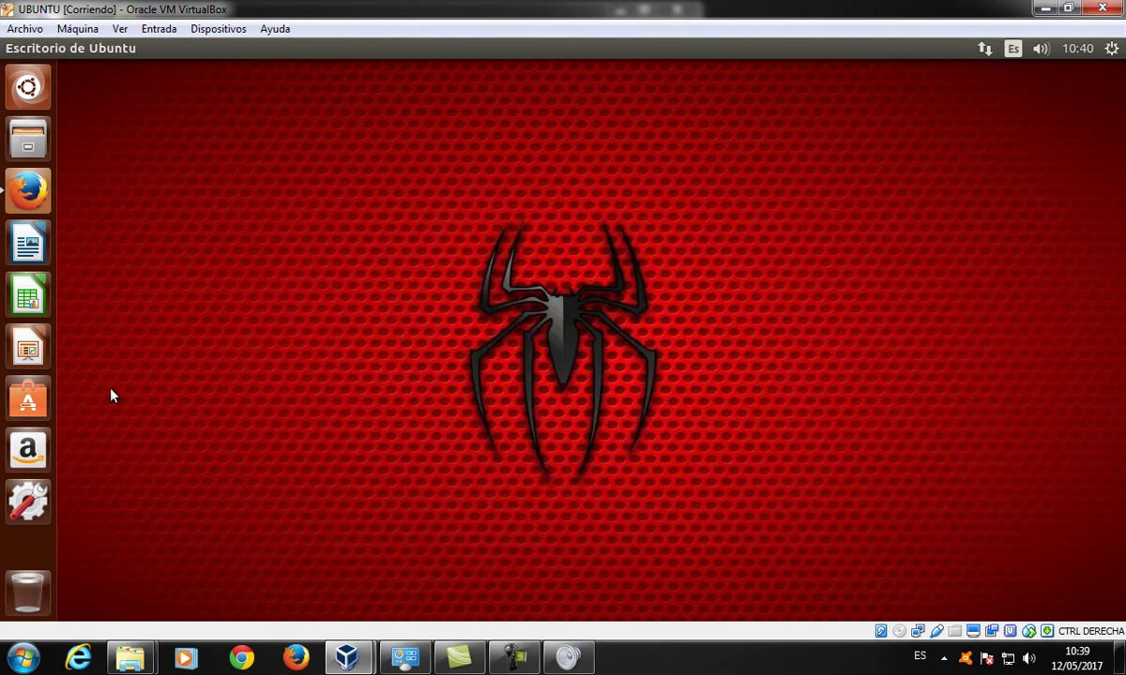
Step: Open Software de Ubuntu, view the Stellarium application page and minimize the window
{"action": "left_click", "coordinate": [36, 397]}
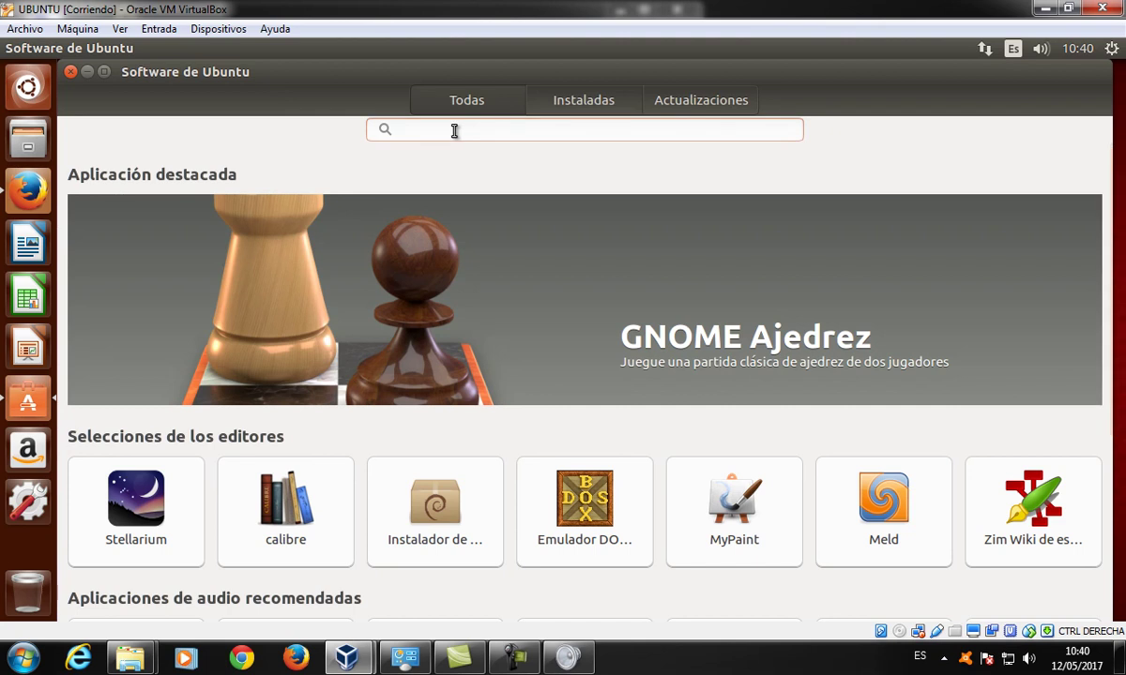
{"action": "left_click", "coordinate": [150, 507]}
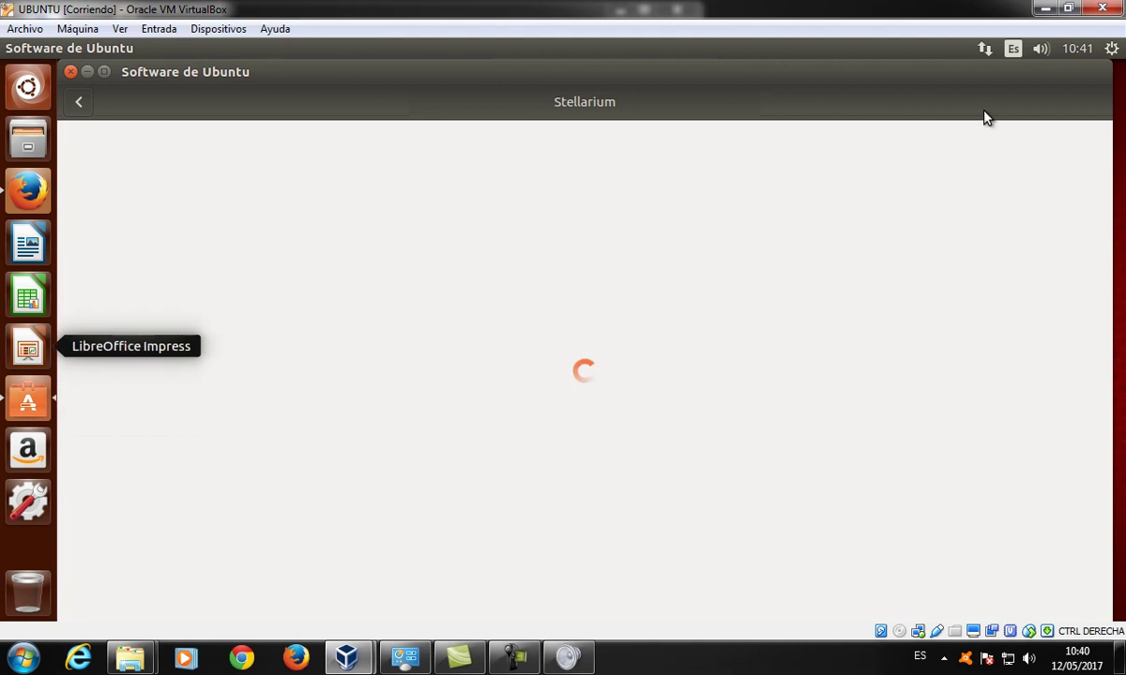
{"action": "left_click", "coordinate": [87, 72]}
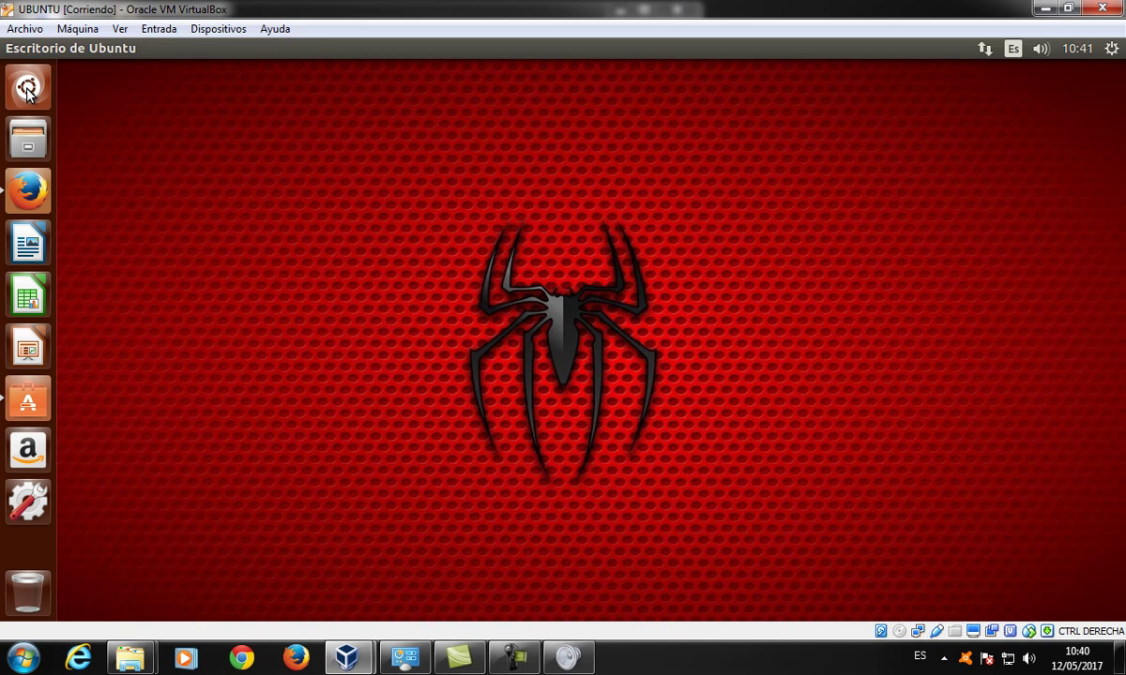
Step: Search the Dash for "terminal" and open the Terminal application
{"action": "left_click", "coordinate": [28, 89]}
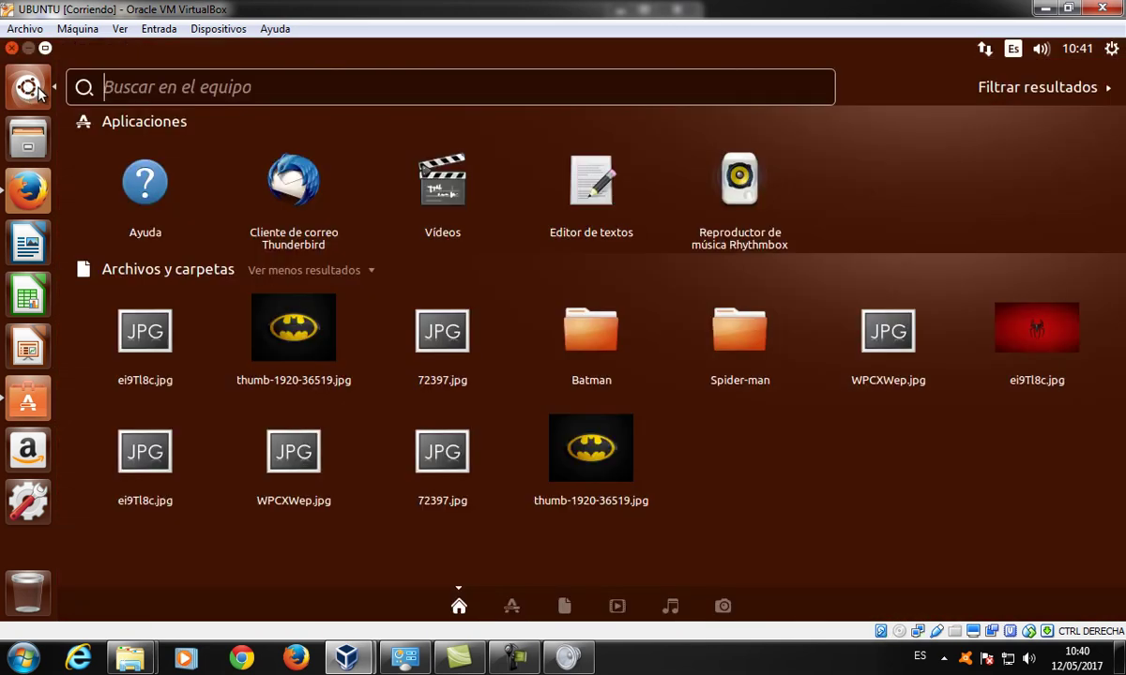
{"action": "type", "text": "term"}
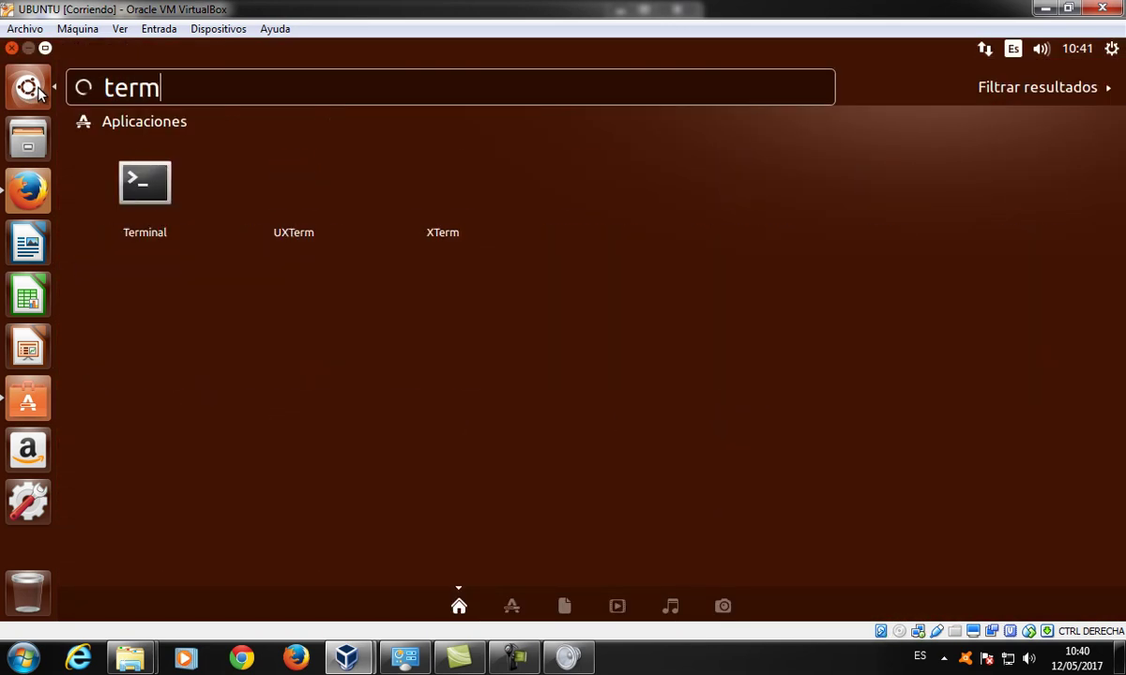
{"action": "type", "text": "inal"}
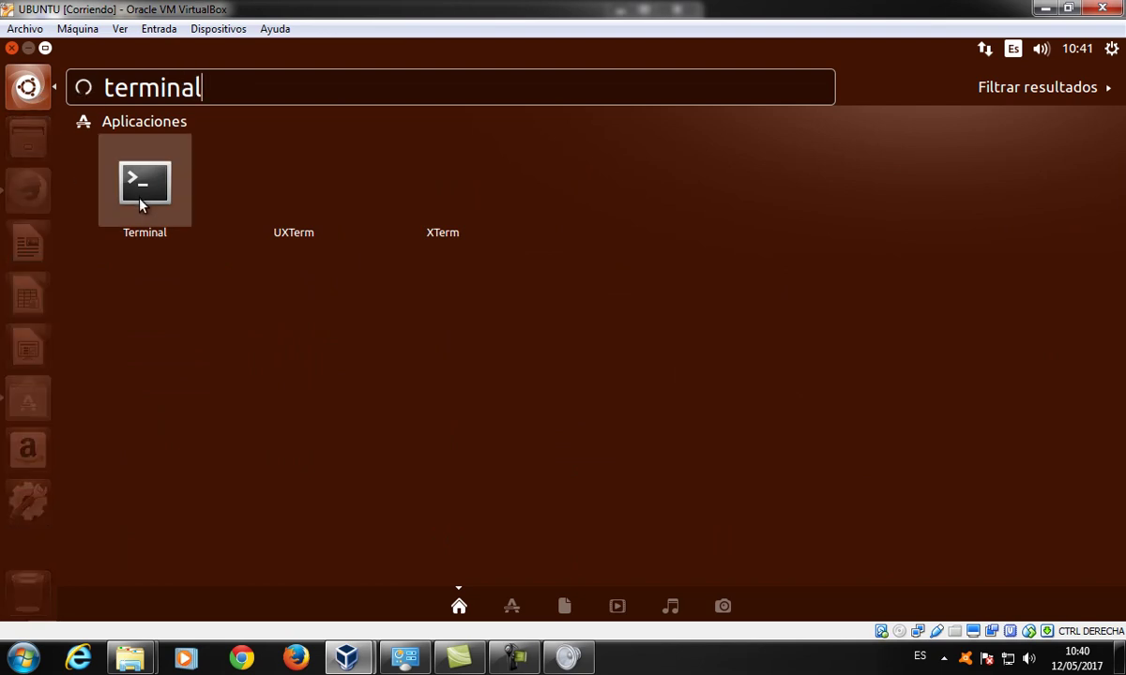
{"action": "left_click", "coordinate": [141, 198]}
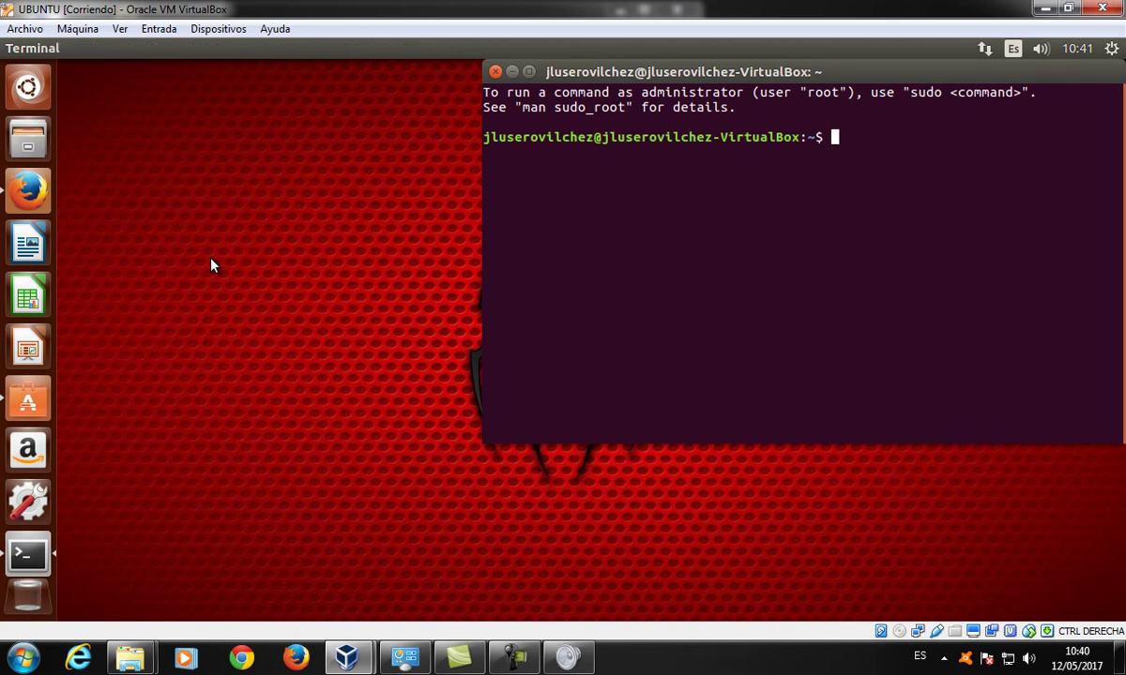
Step: Try to install open-vm-tools with "apt-get install open-vm-tools", and run sudo without arguments
{"action": "type", "text": "apt-get install "}
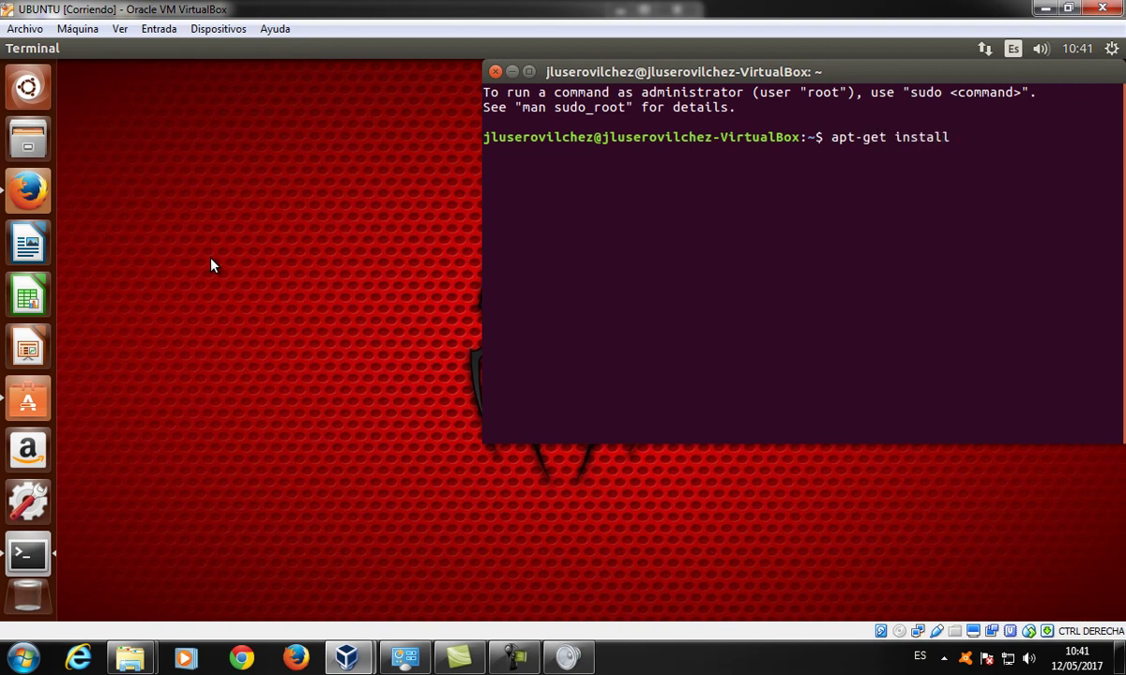
{"action": "type", "text": "open-vm-tools"}
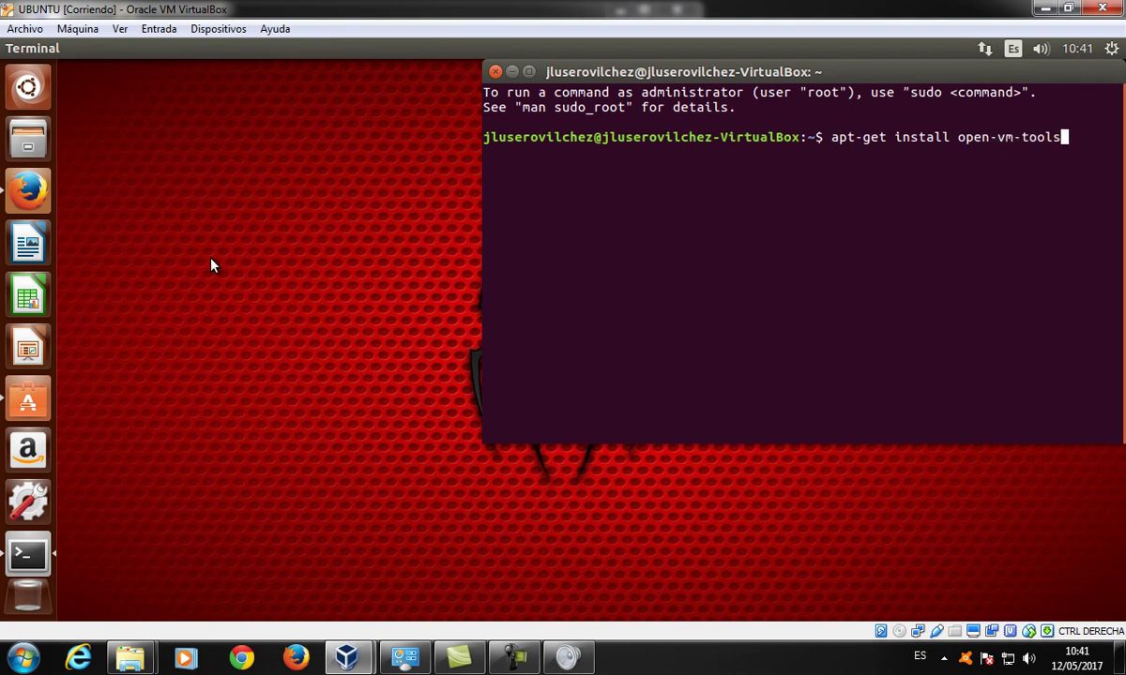
{"action": "key", "text": "Return"}
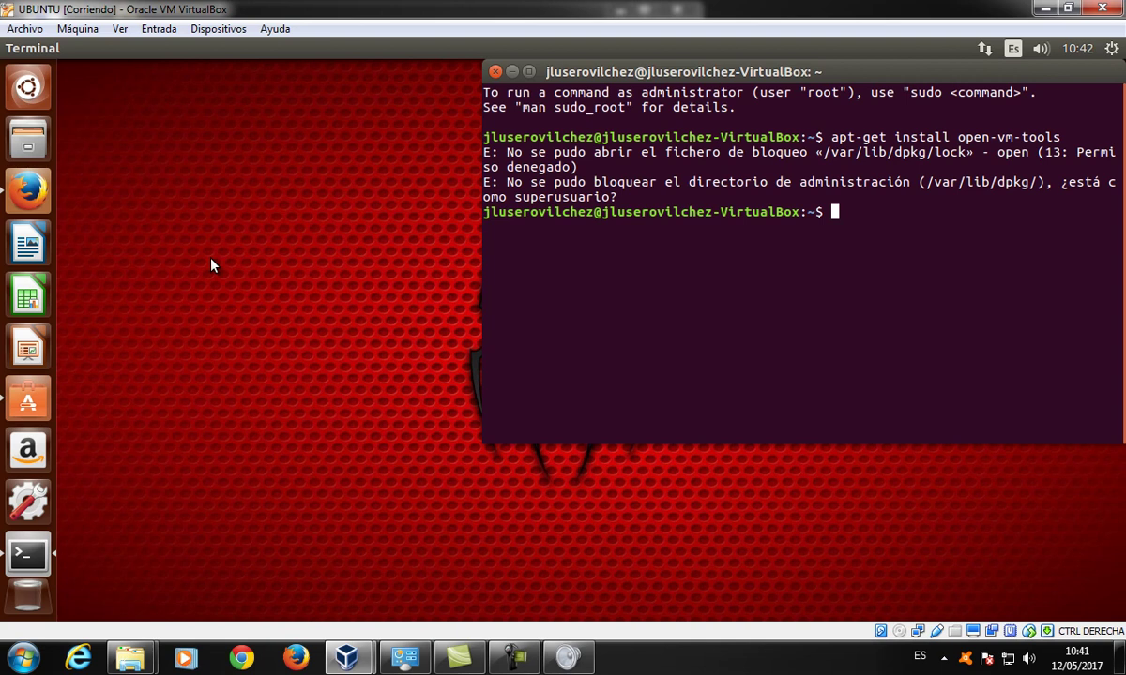
{"action": "type", "text": "sudo"}
{"action": "key", "text": "Return"}
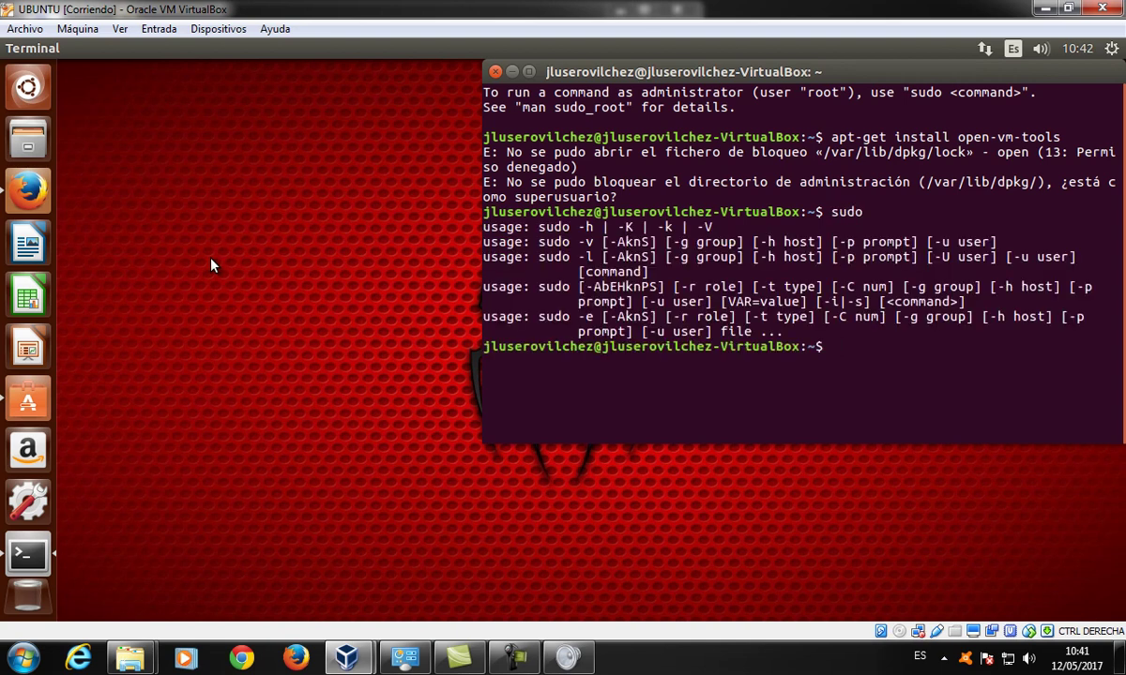
Step: Run "sudo apt-get installa open-vm-tools" and enter the account password for sudo
{"action": "type", "text": "sudo apt-get"}
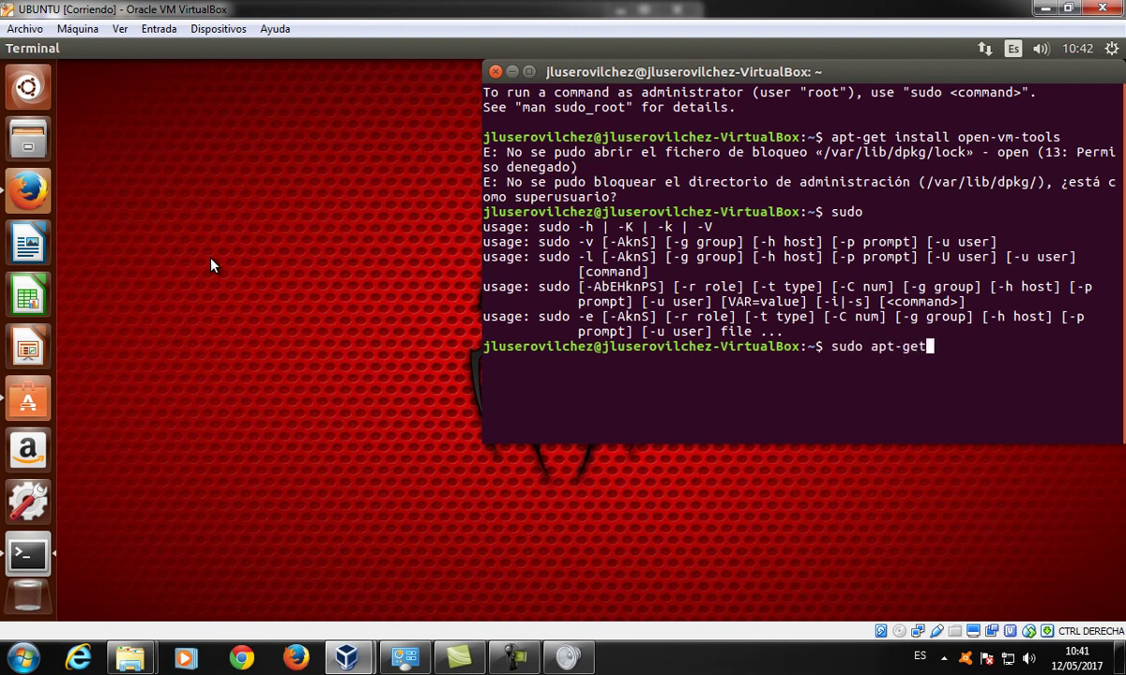
{"action": "type", "text": " installa open"}
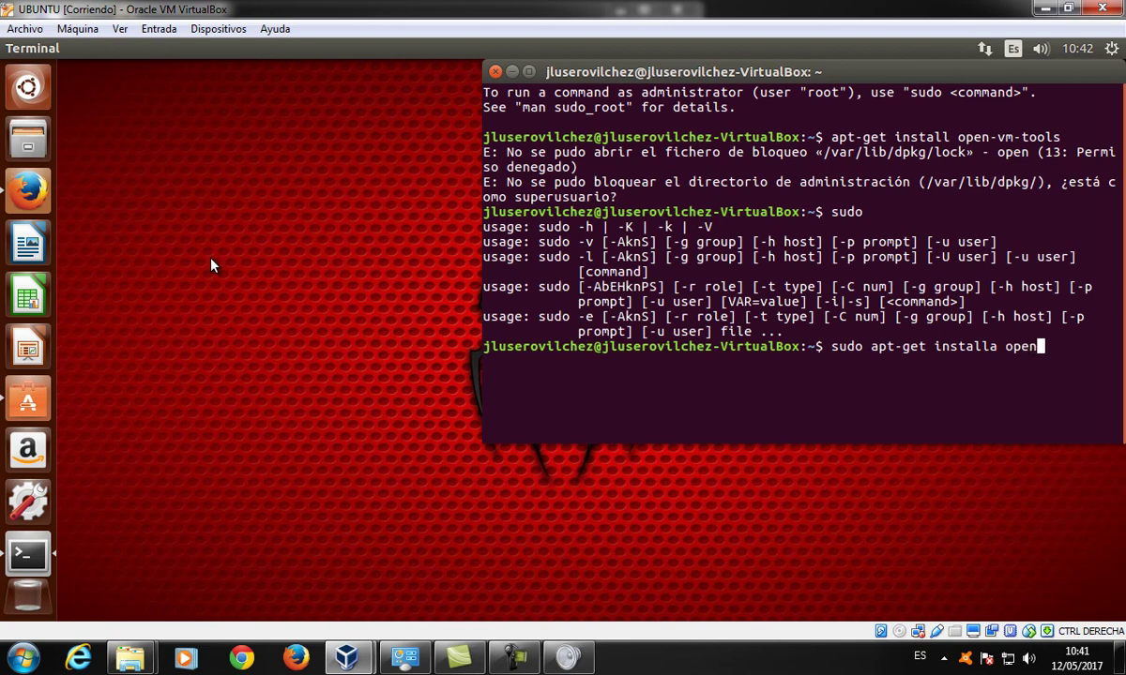
{"action": "type", "text": "-vm-tools"}
{"action": "key", "text": "Return"}
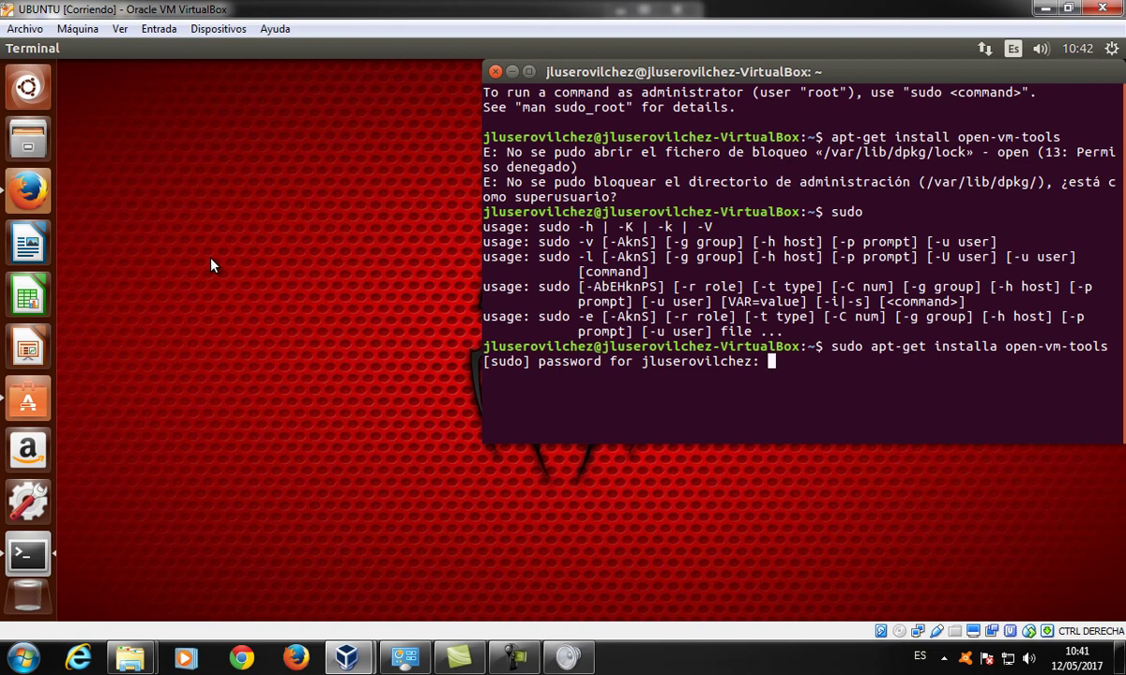
{"action": "key", "text": "Return"}
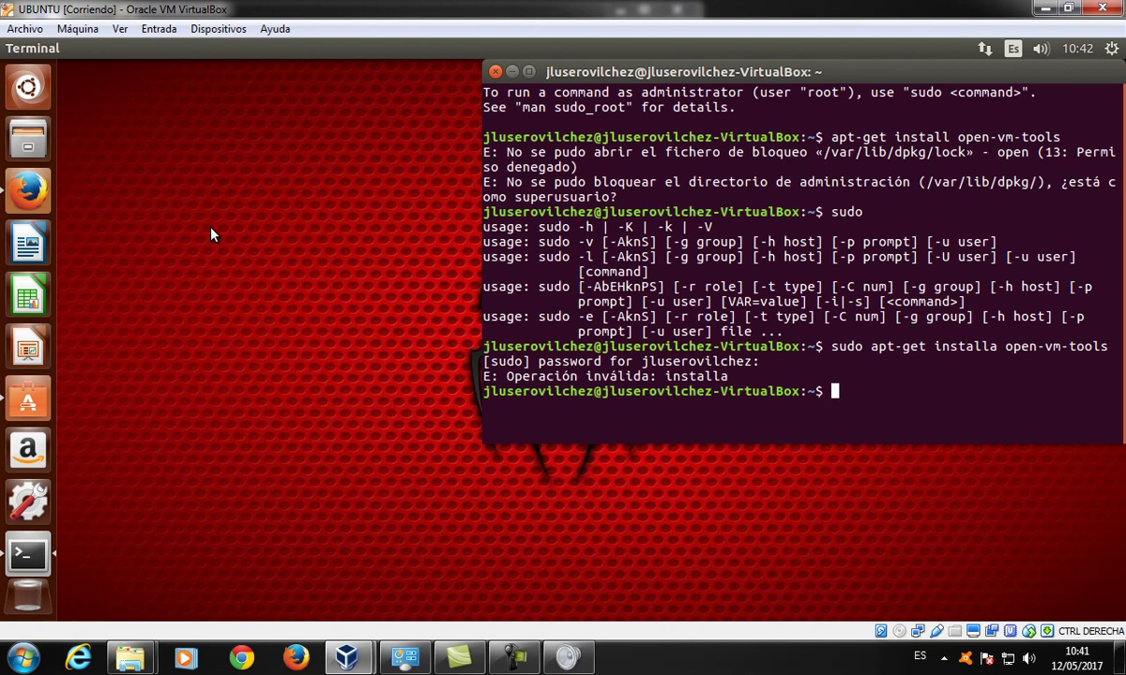
Step: Recall the previous command and correct it to "sudo apt-get install open-vm-tools"
{"action": "key", "text": "Up"}
{"action": "key", "text": "Left"}
{"action": "key", "text": "Left"}
{"action": "key", "text": "Left"}
{"action": "key", "text": "Left"}
{"action": "key", "text": "Left"}
{"action": "key", "text": "Left"}
{"action": "key", "text": "Left"}
{"action": "key", "text": "Left"}
{"action": "key", "text": "Left"}
{"action": "key", "text": "Left"}
{"action": "key", "text": "Left"}
{"action": "key", "text": "Left"}
{"action": "key", "text": "Left"}
{"action": "key", "text": "Left"}
{"action": "key", "text": "Left"}
{"action": "key", "text": "Left"}
{"action": "key", "text": "Left"}
{"action": "key", "text": "Right"}
{"action": "key", "text": "Right"}
{"action": "key", "text": "Right"}
{"action": "key", "text": "BackSpace"}
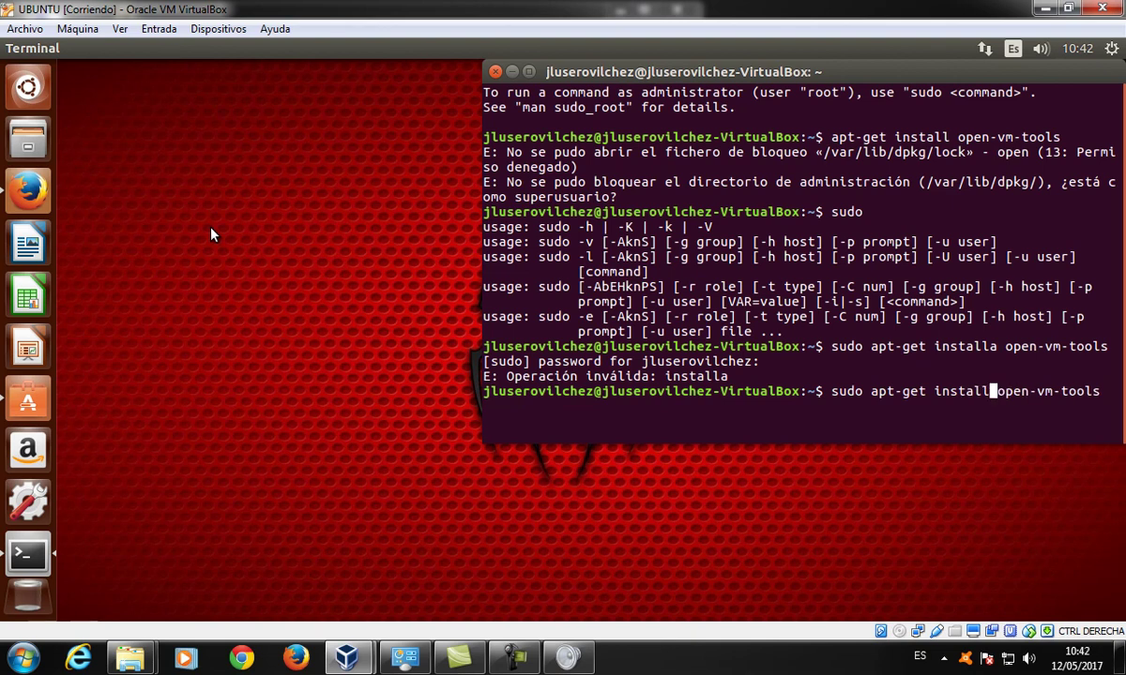